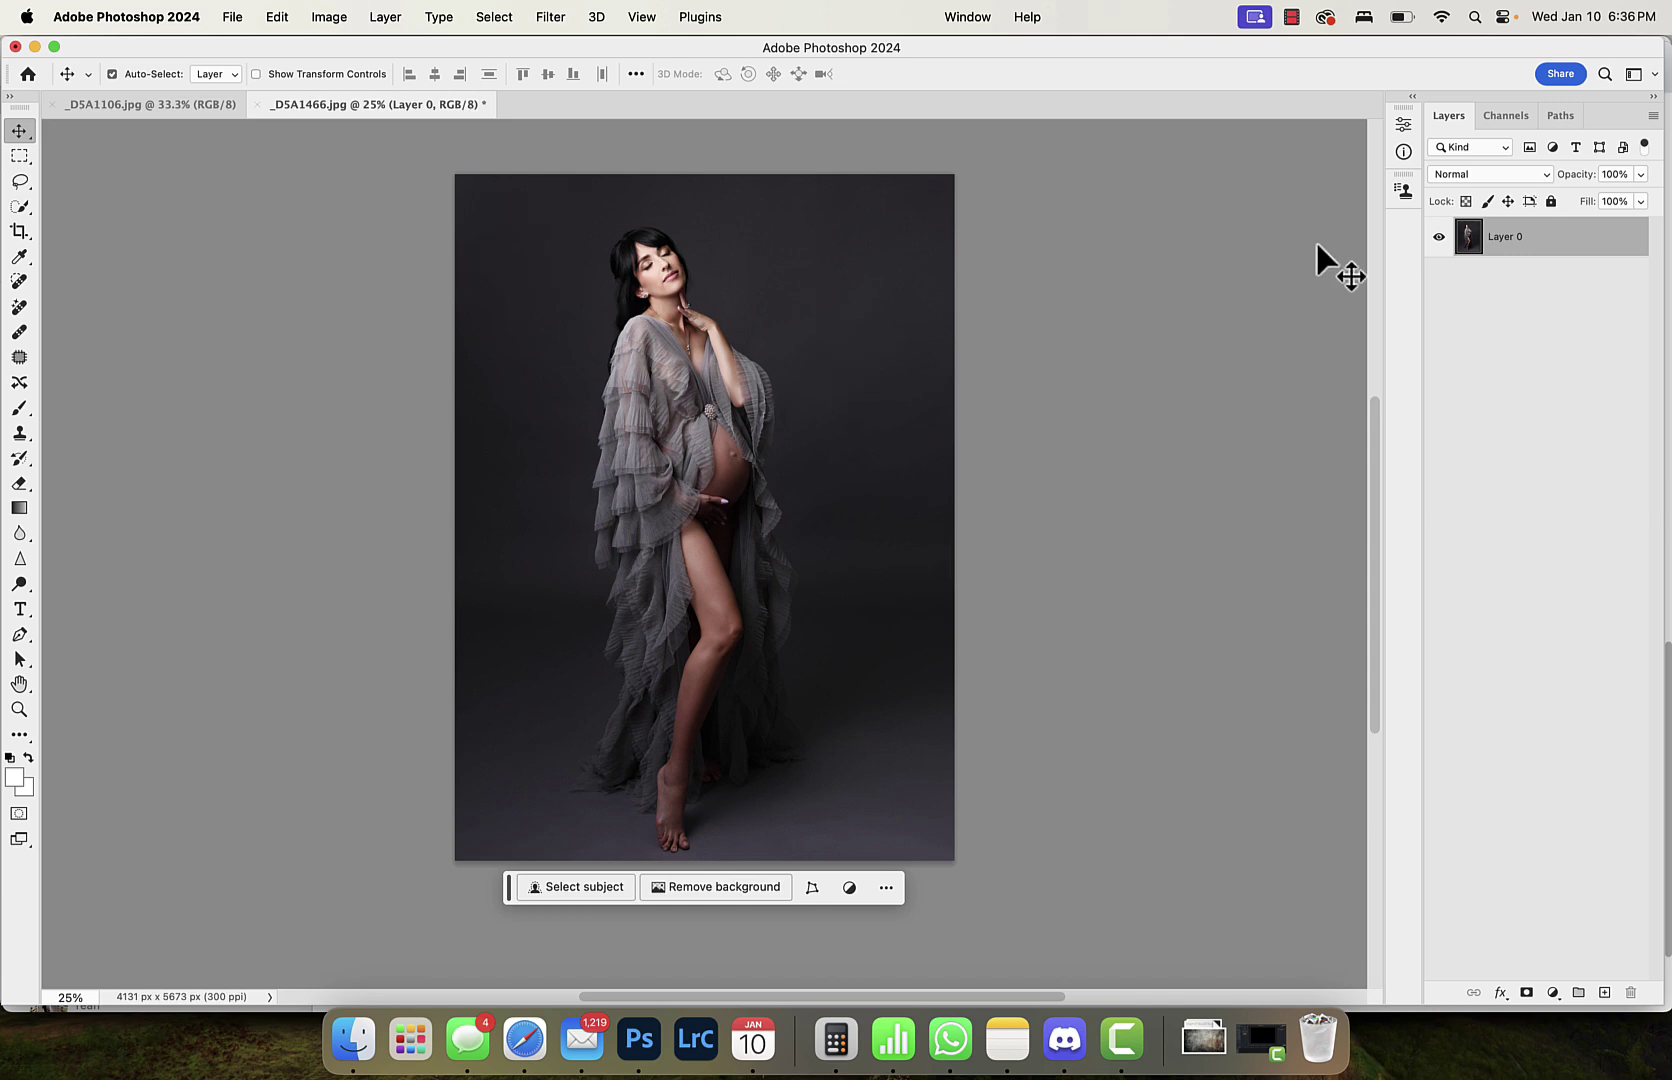
Step: Submit the Midjourney prompt 'fine art textured background purple tones --ar 16:9 --v 5.0 --s 250'
left_click(1064, 1042)
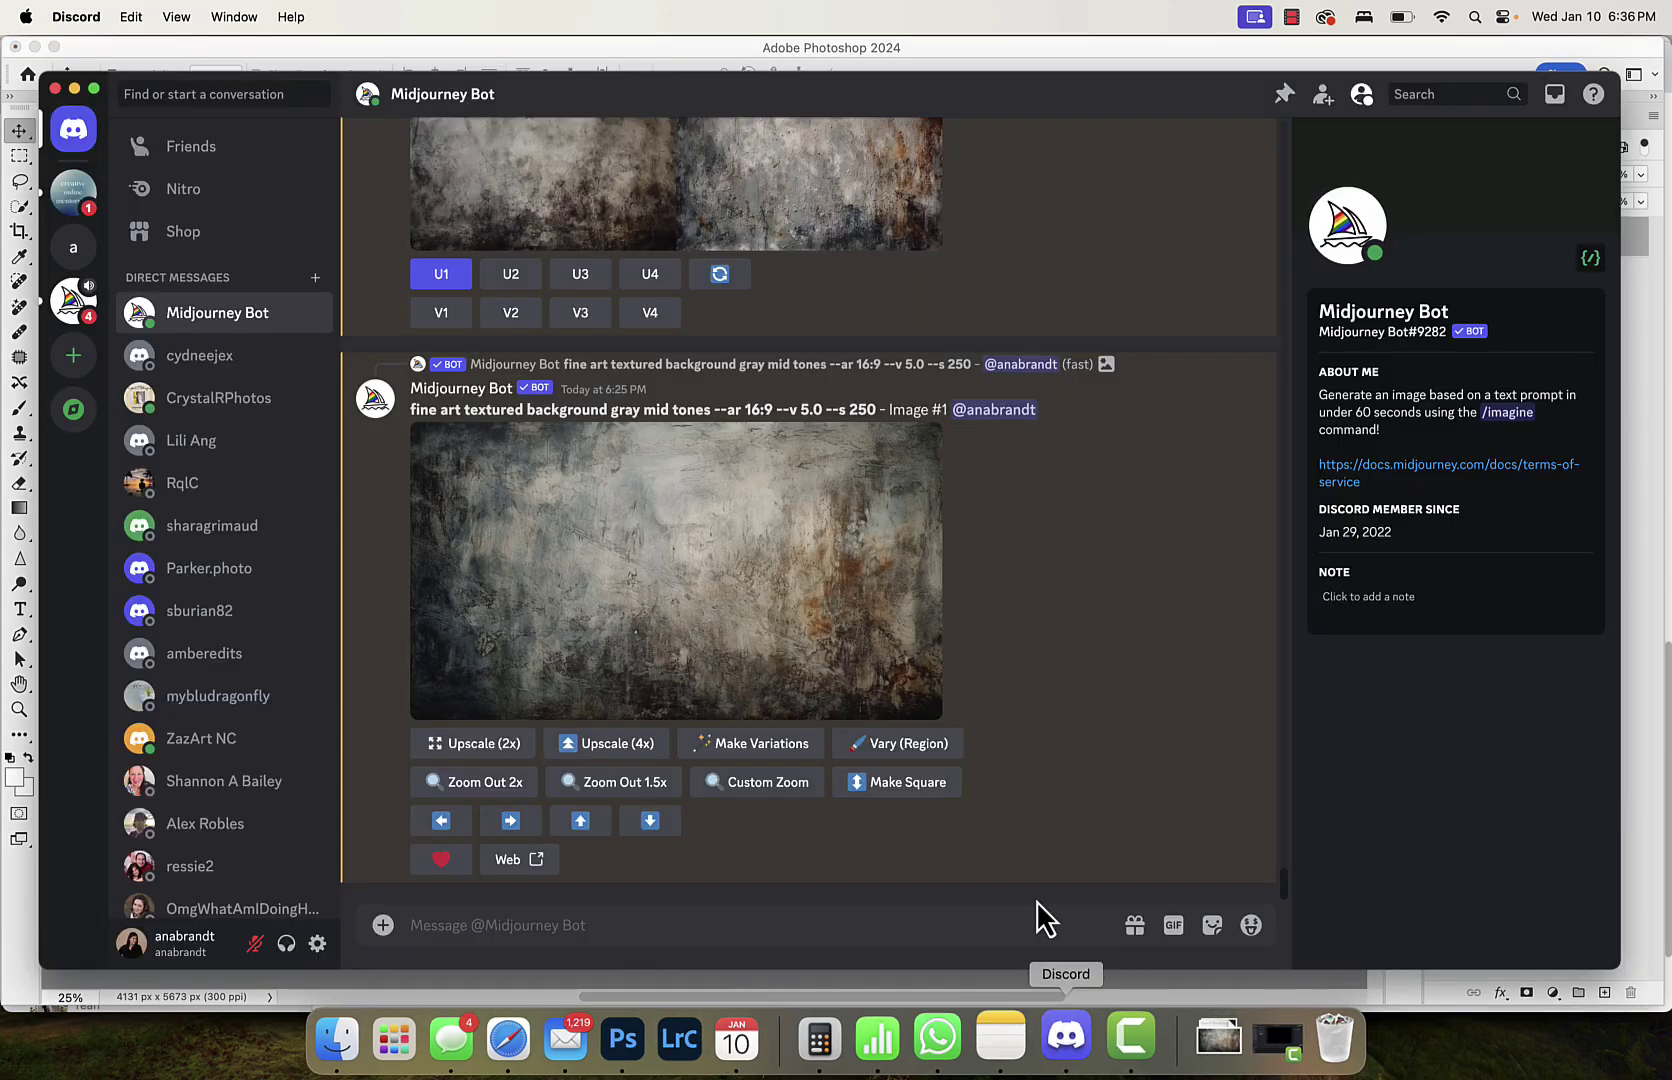
scroll(620, 700, "up", 2)
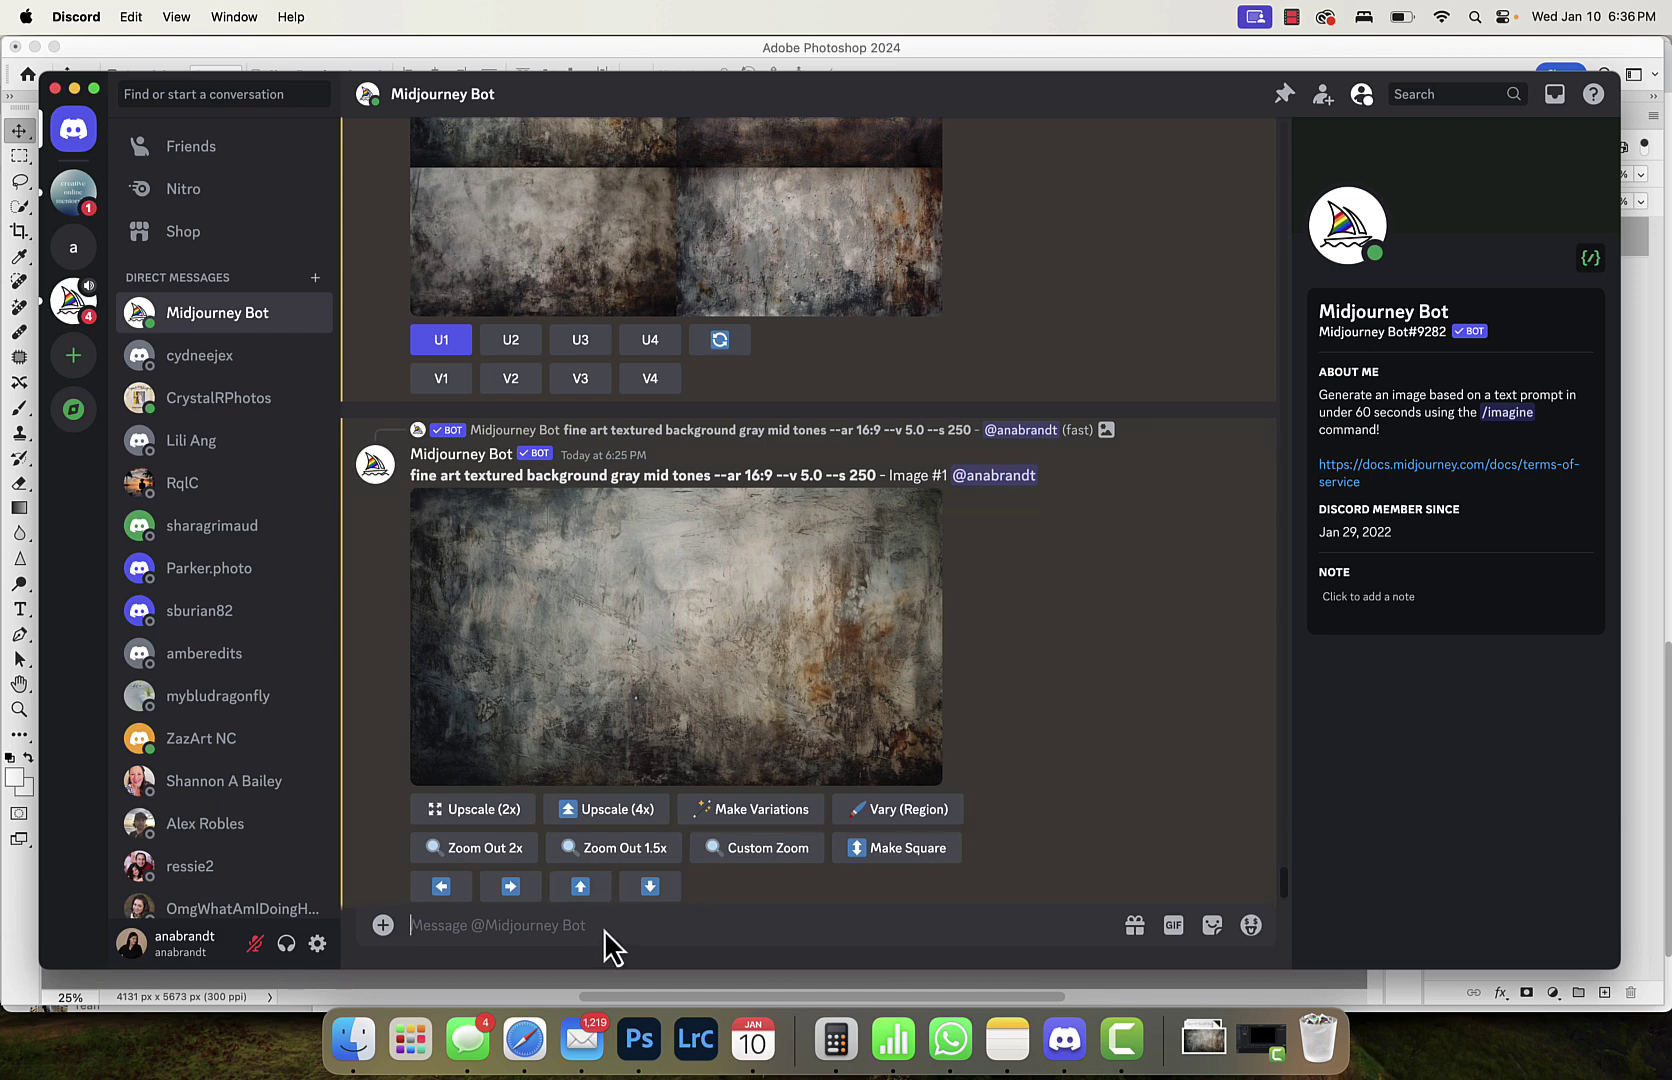
type("/imagine prompt fine art textured background purple tones --ar 16:9")
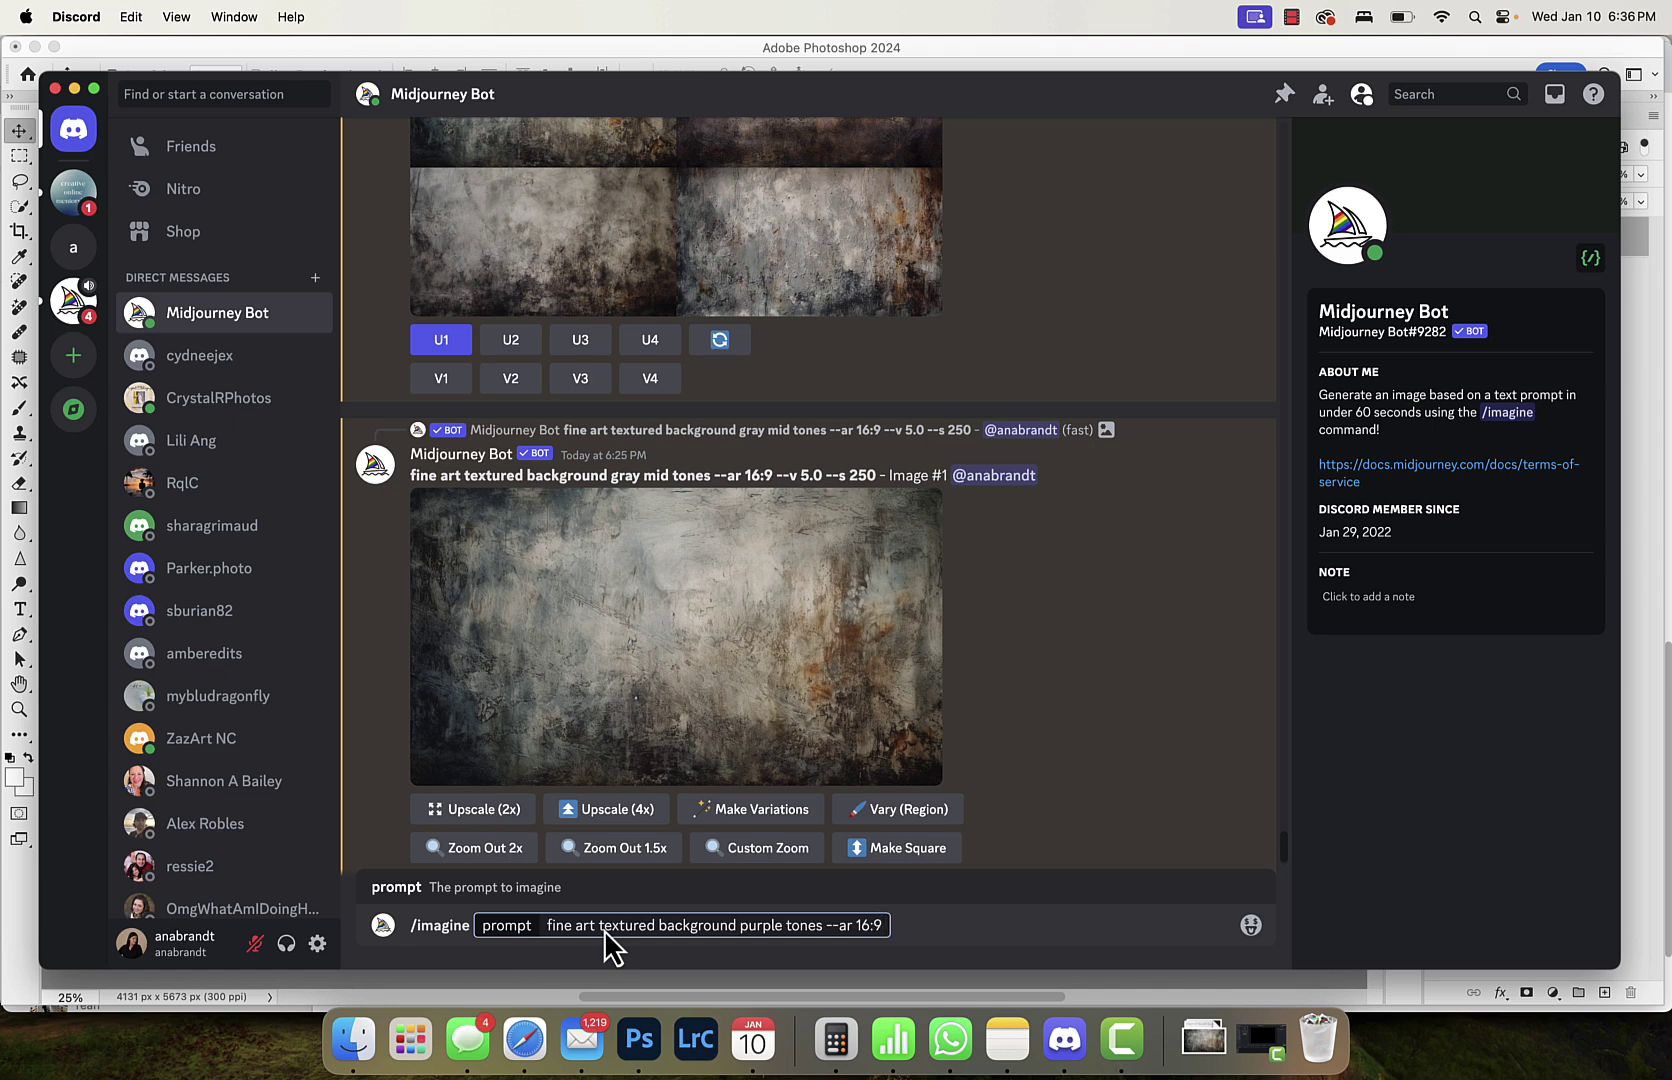
key("Return")
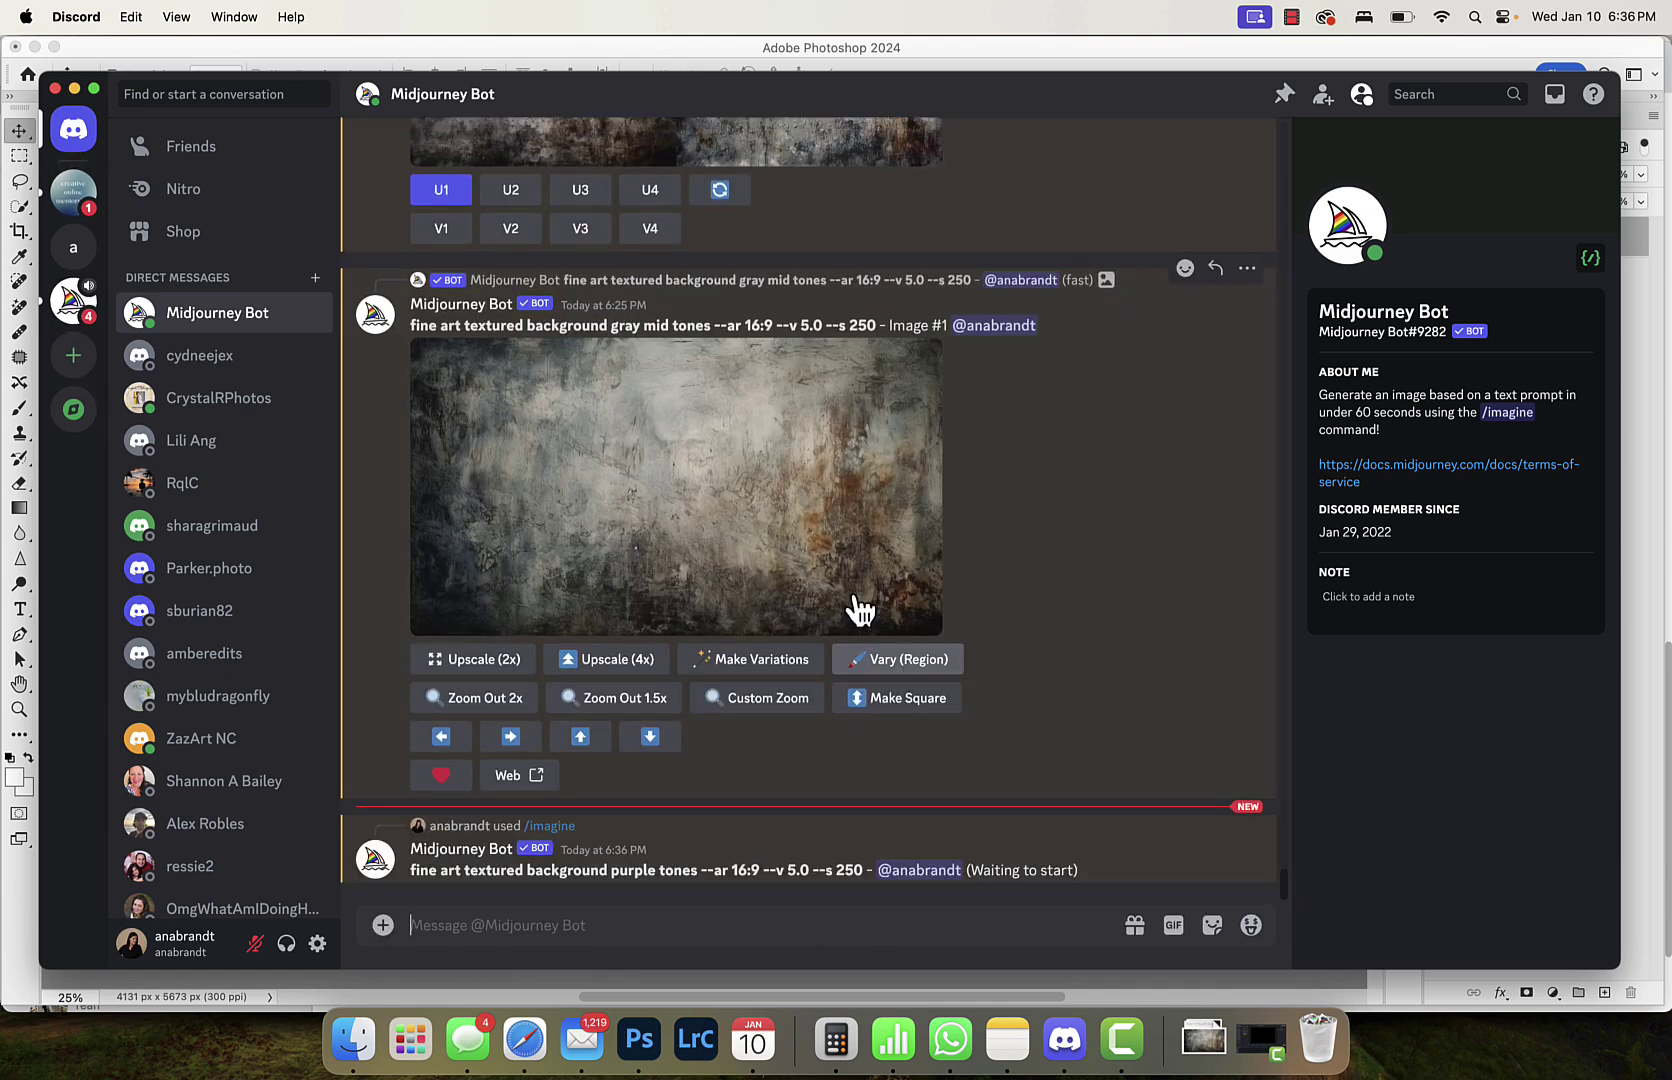
Step: Queue a 4x upscale of the gray texture and save the gray image to Downloads
left_click(624, 657)
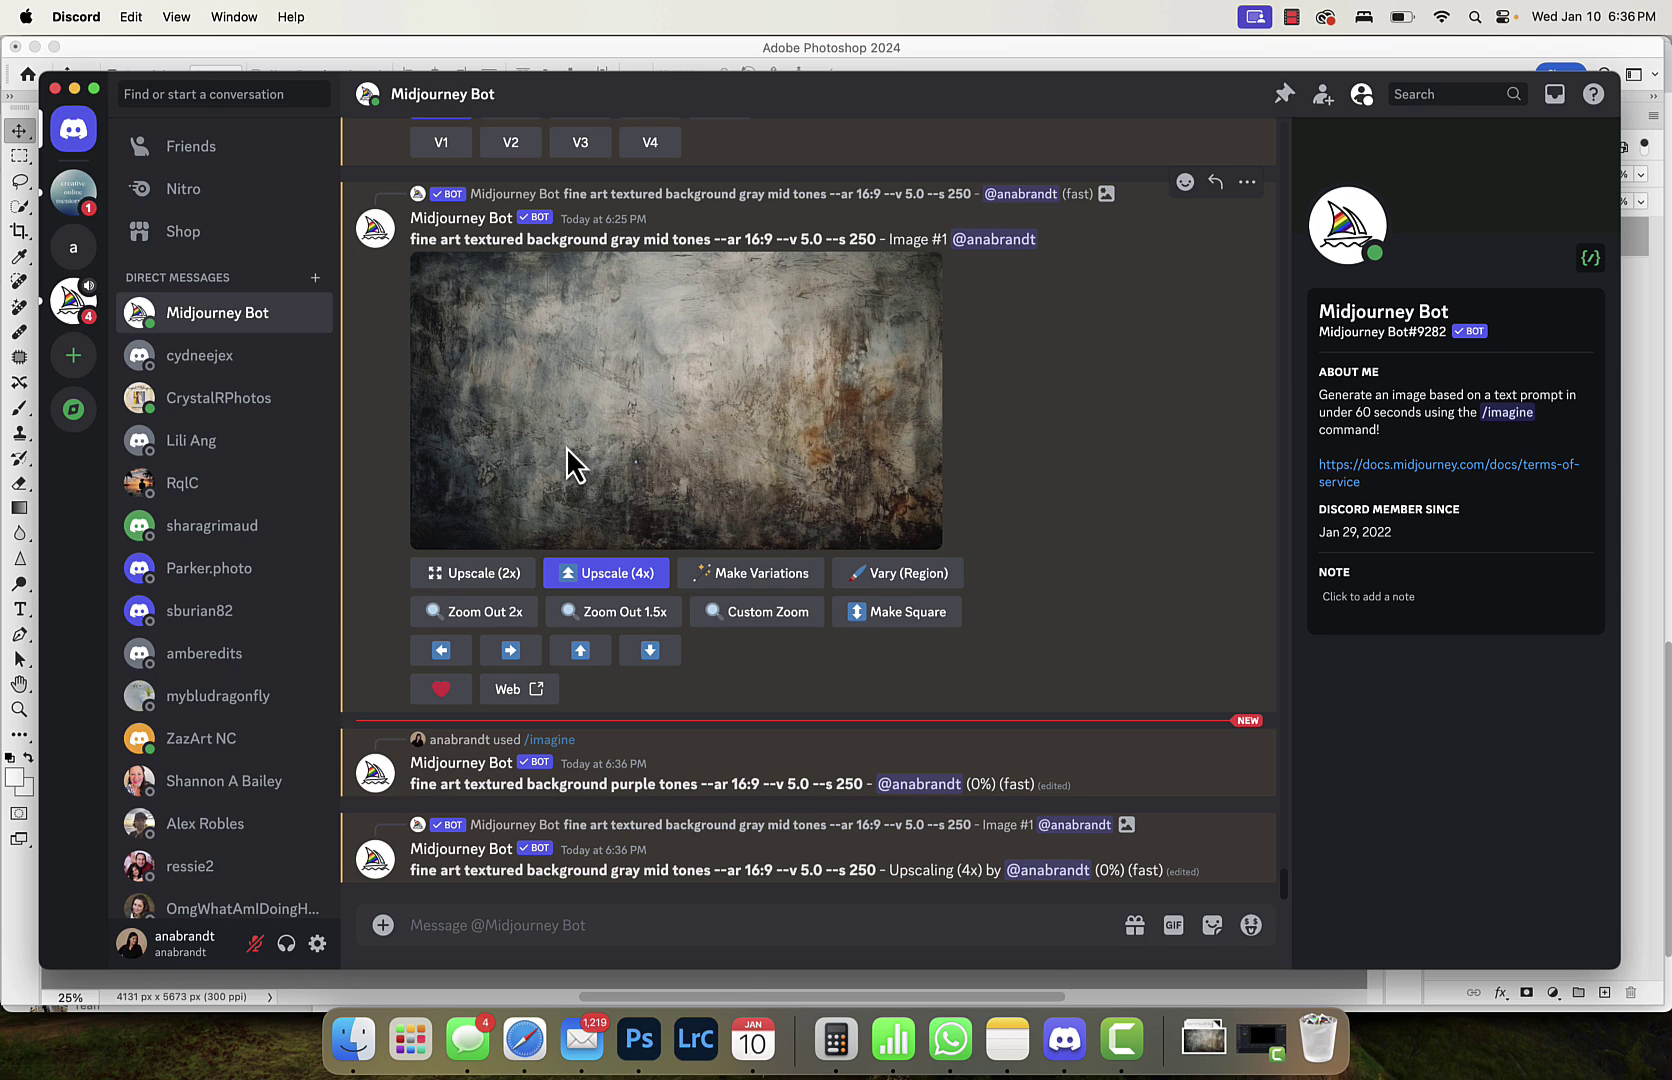
scroll(725, 421, "up", 3)
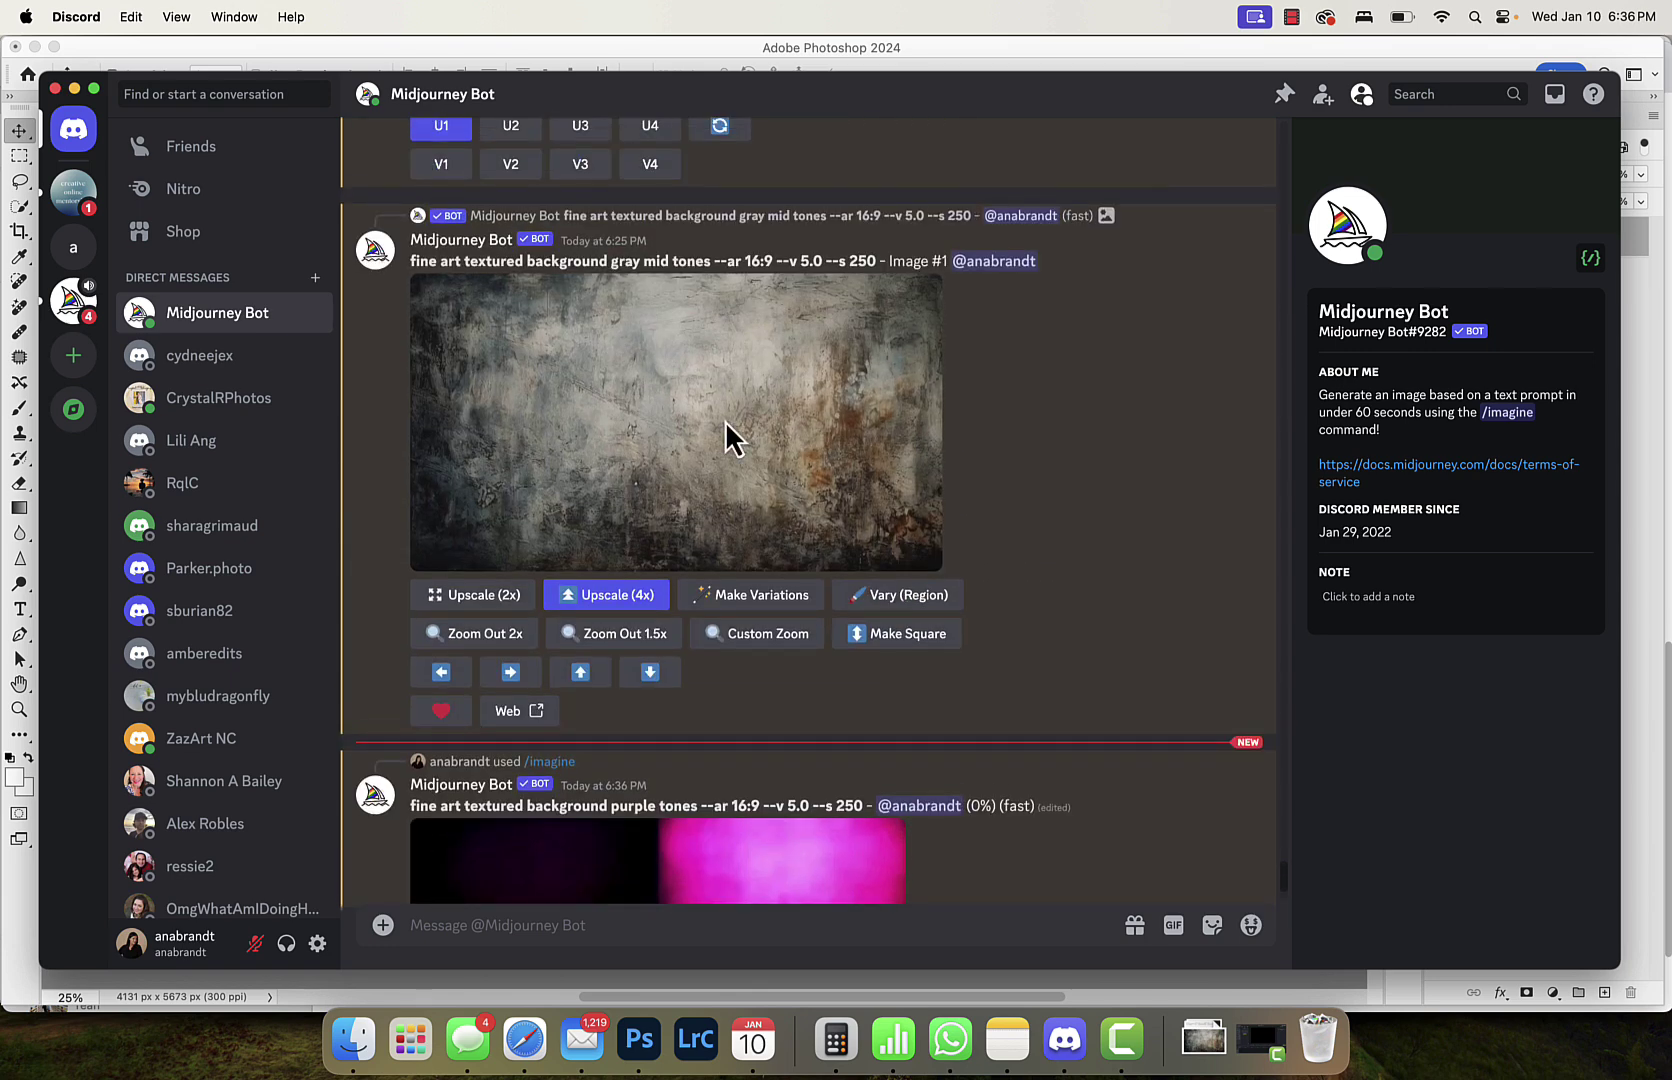
right_click(725, 423)
left_click(786, 786)
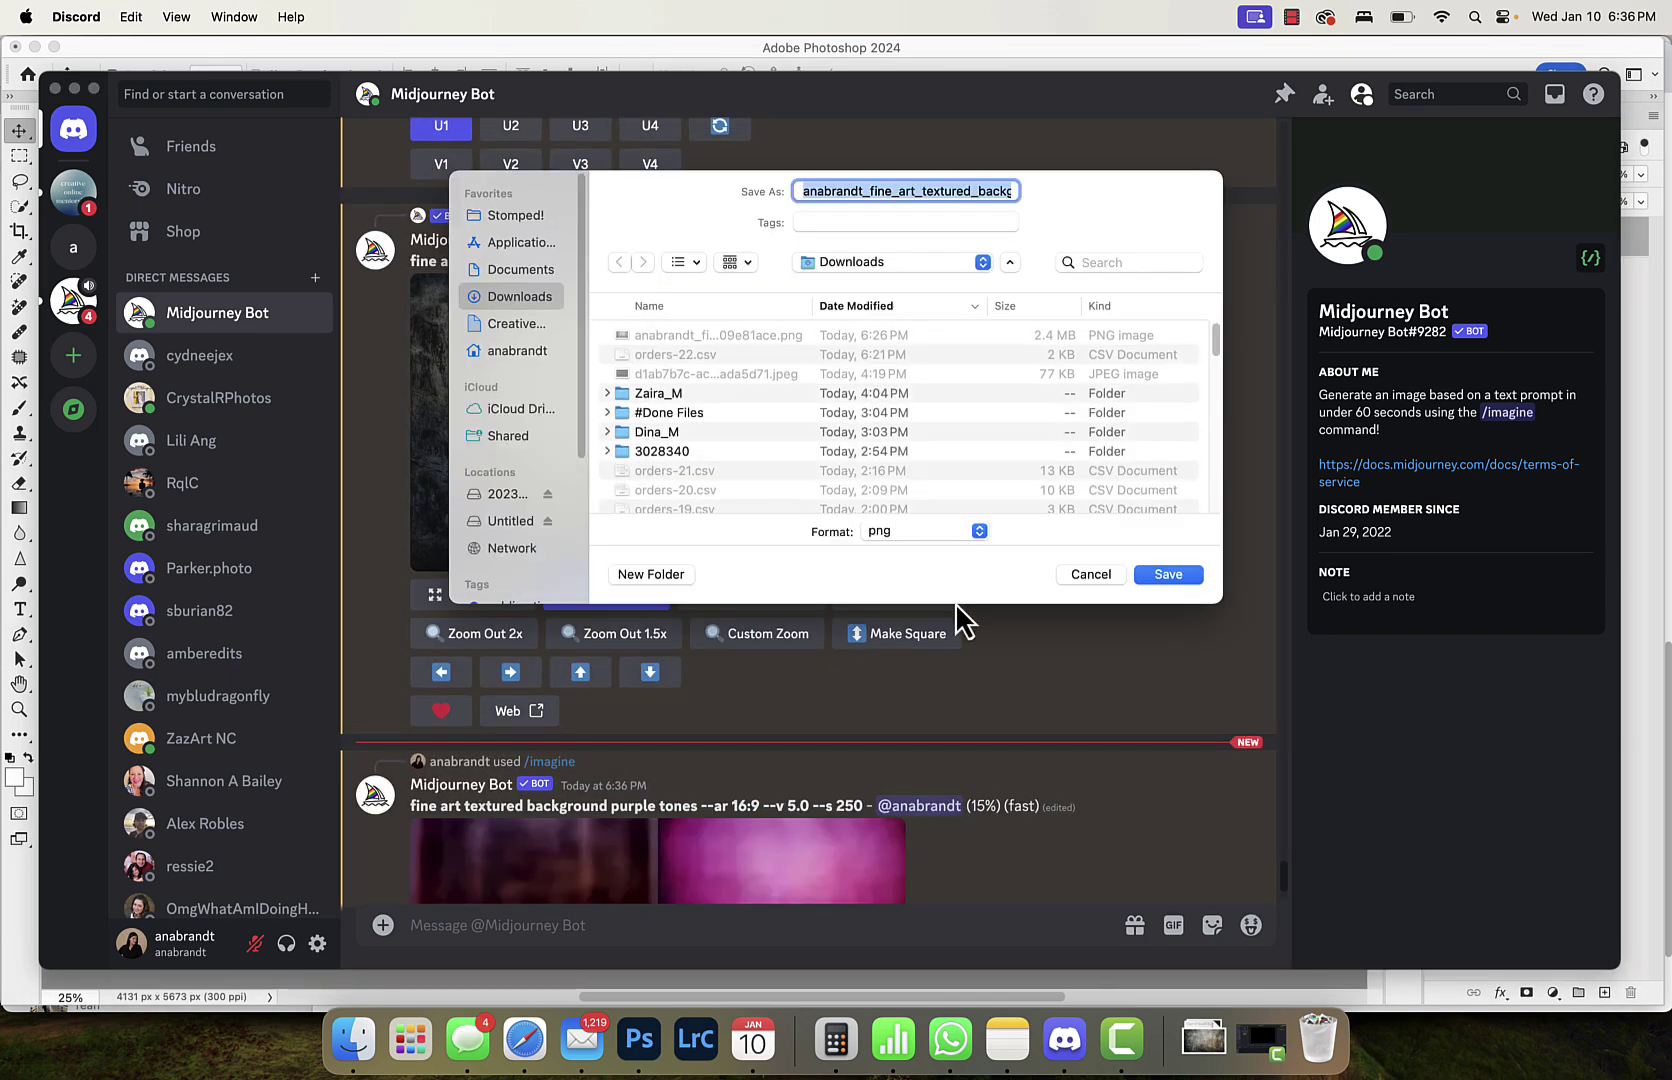
left_click(1090, 574)
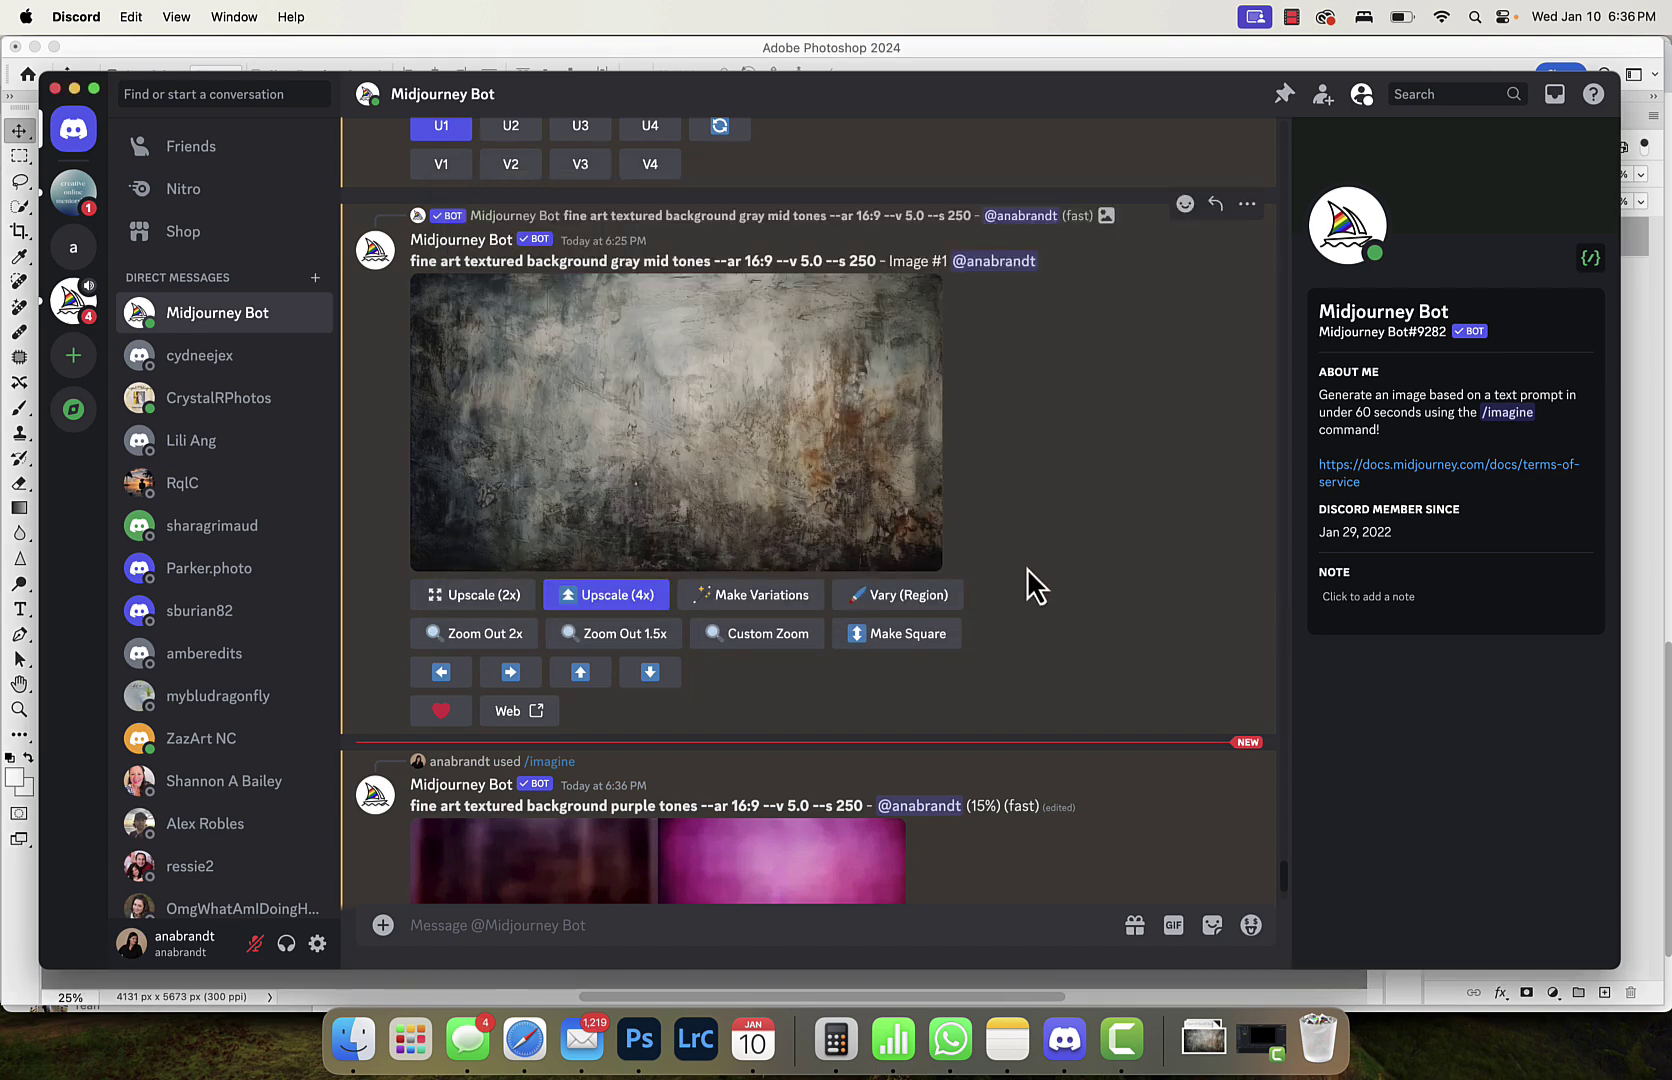
Step: Upscale image 3 of the earlier gray grid (U3) and submit a Remix variation (V3) with the unchanged prompt
scroll(1027, 566, "down", 3)
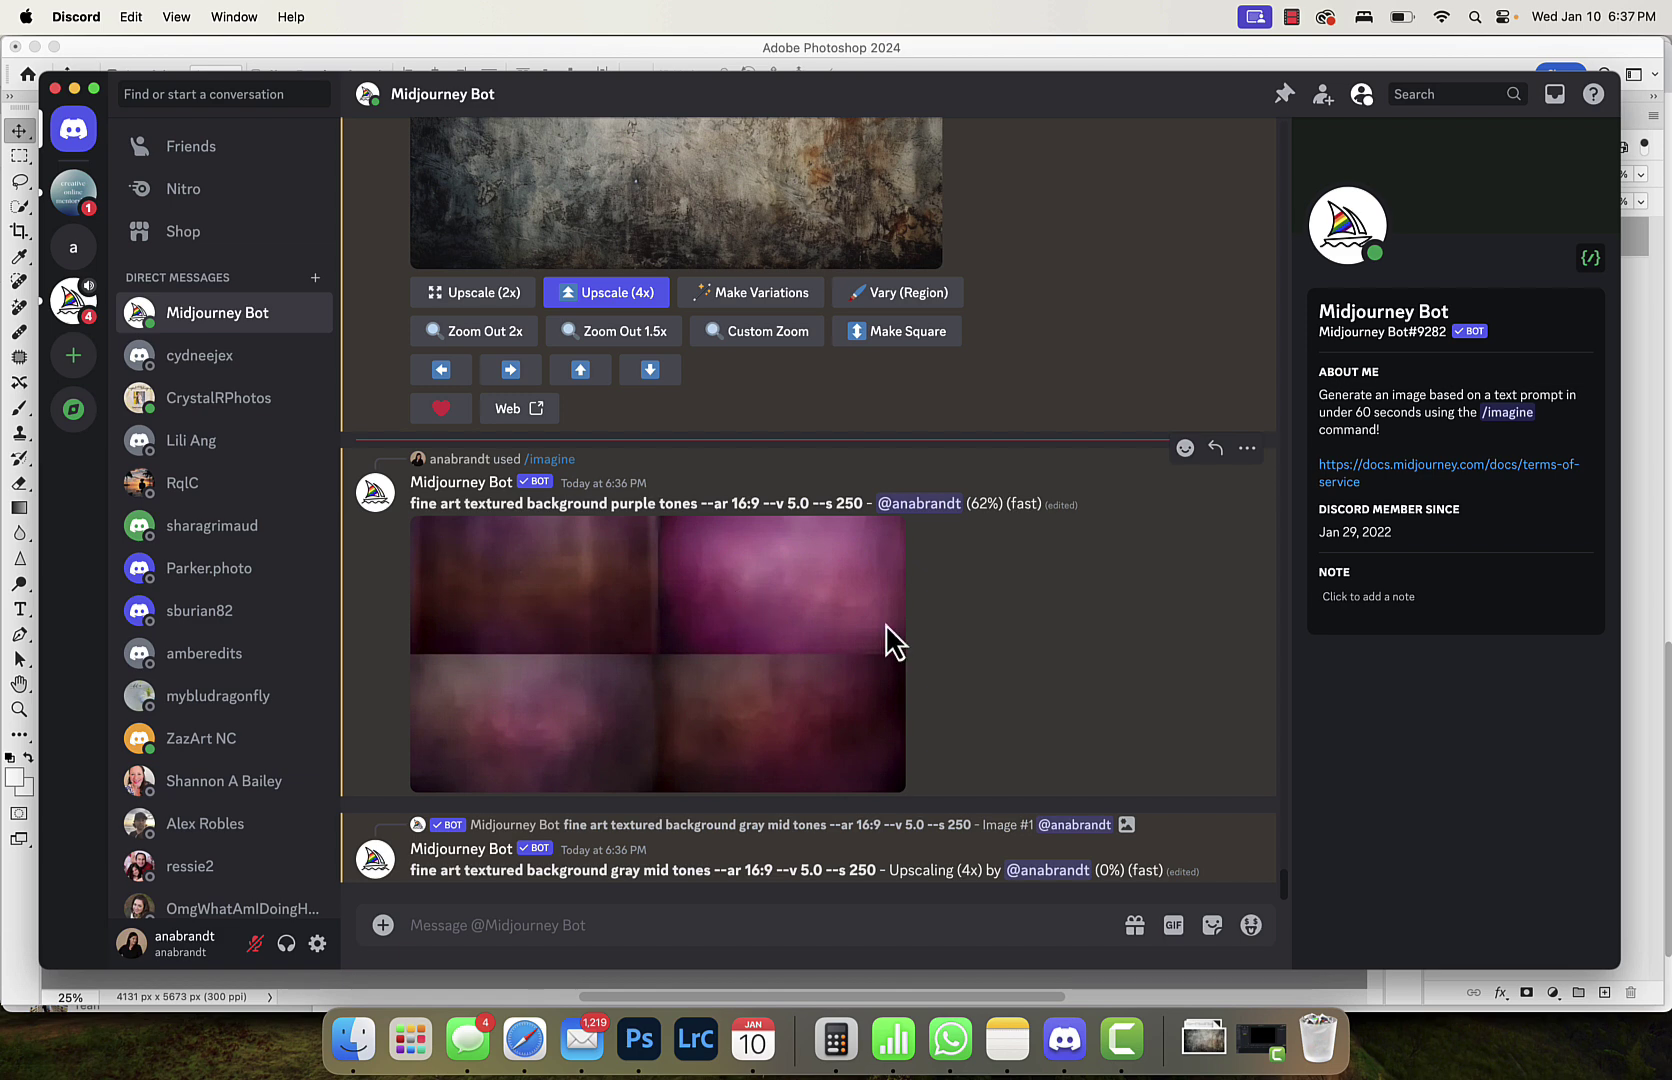
scroll(886, 624, "up", 10)
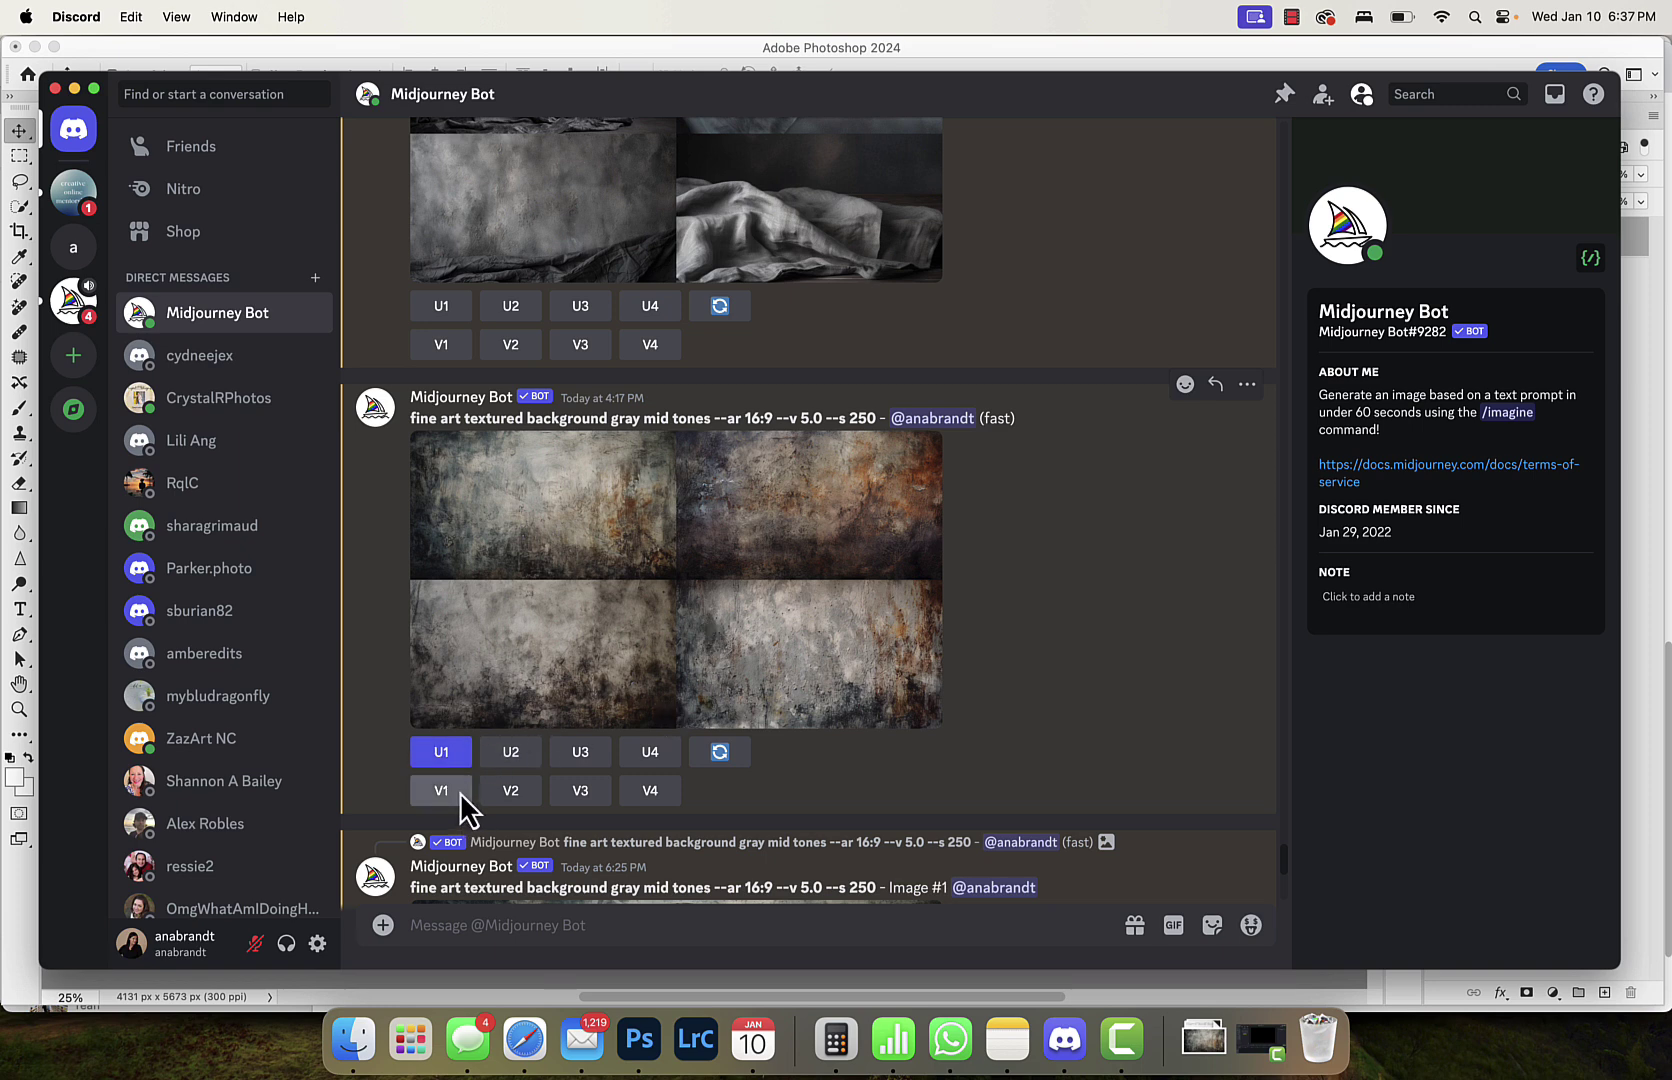
left_click(563, 750)
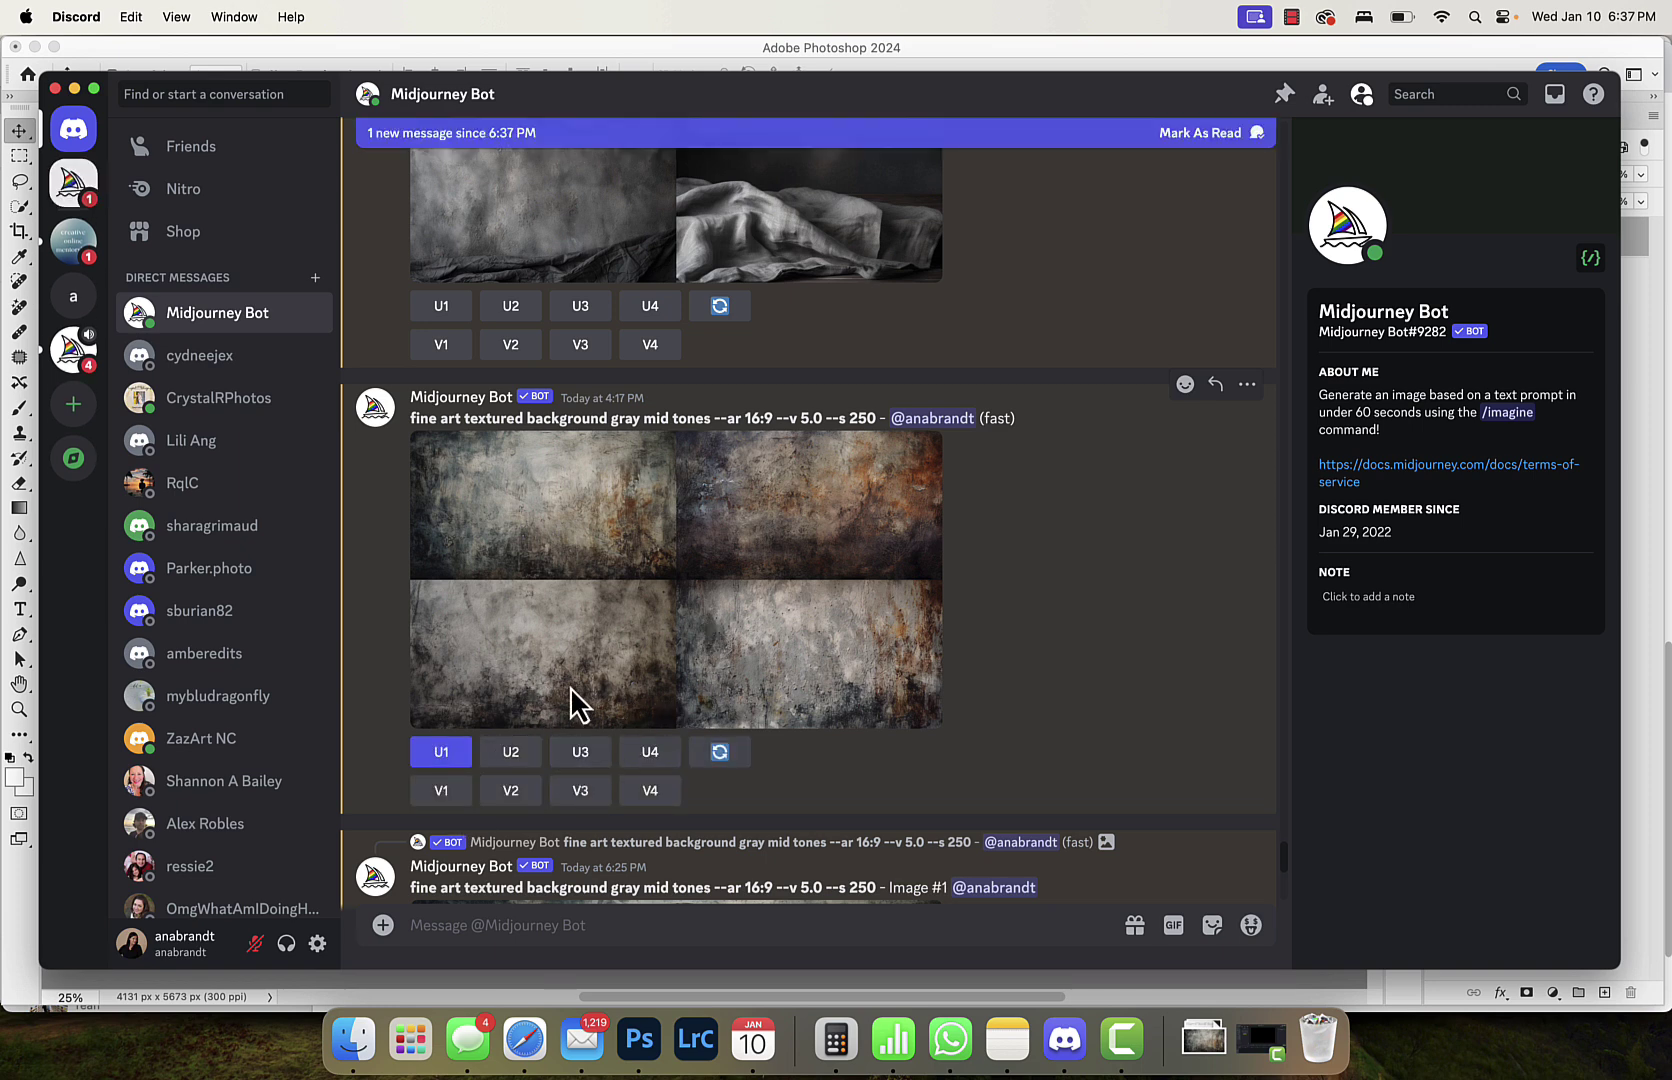
left_click(580, 790)
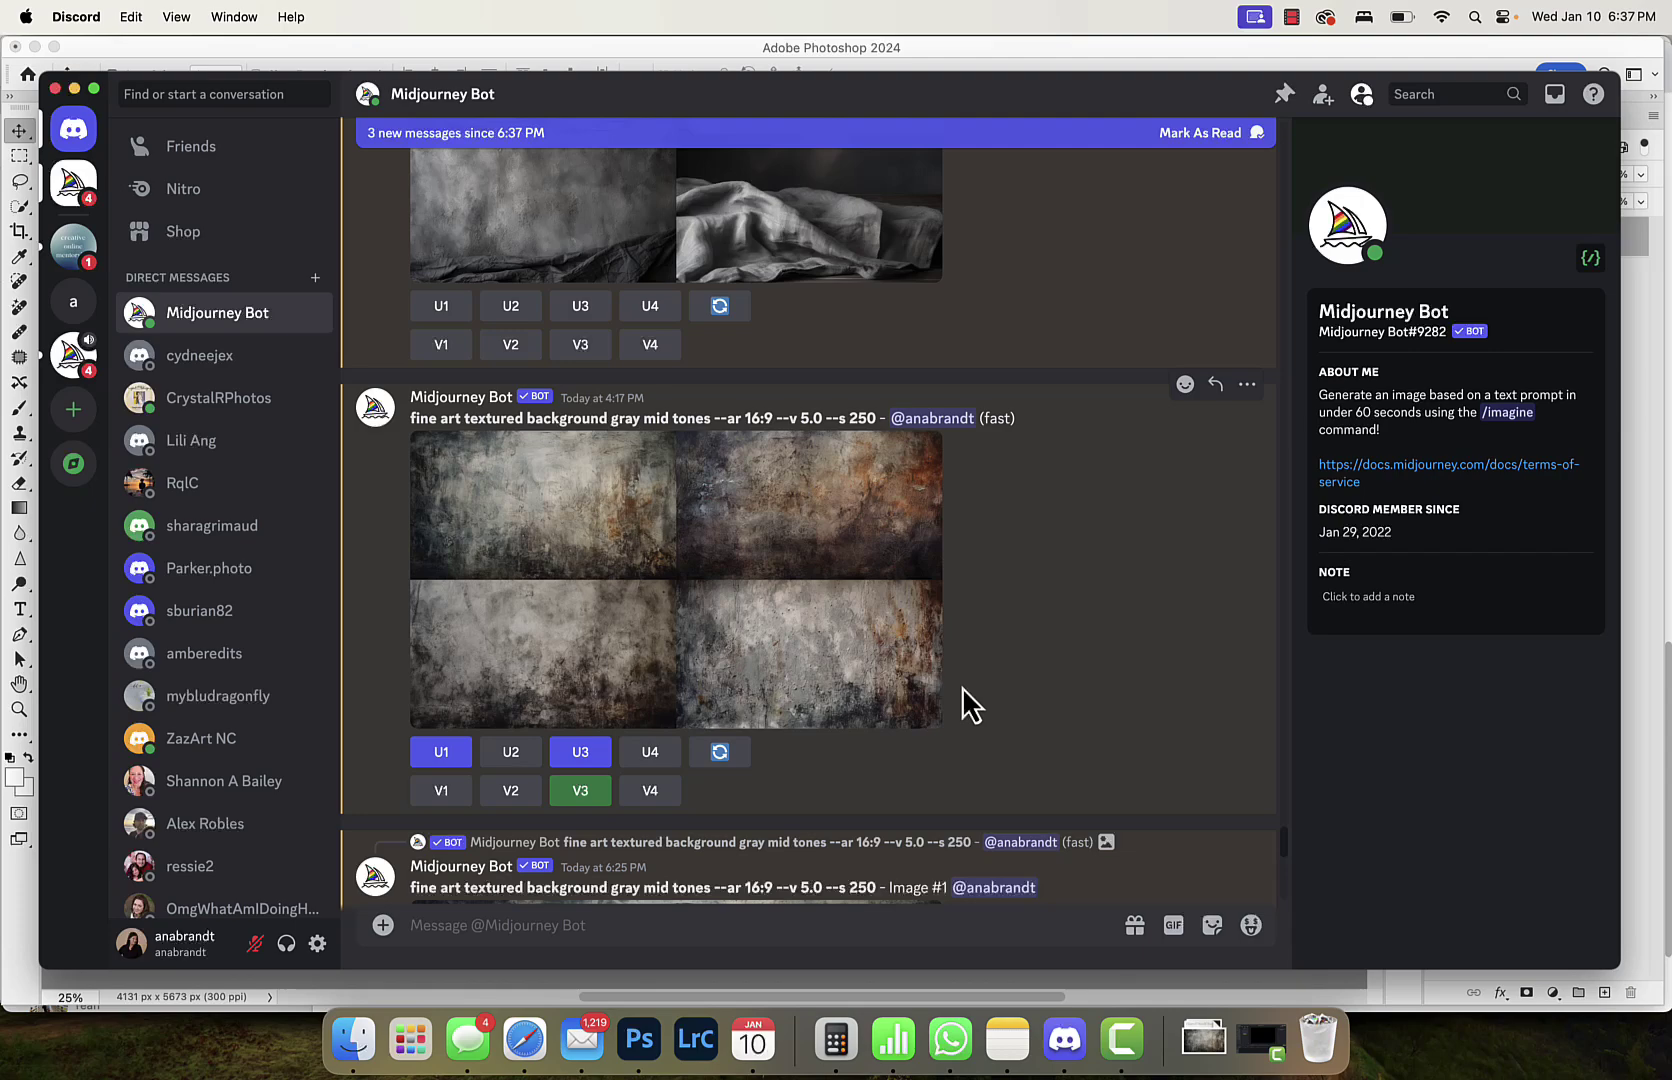
Step: Save the upscaled gray Image #3 texture to disk
scroll(907, 674, "up", 3)
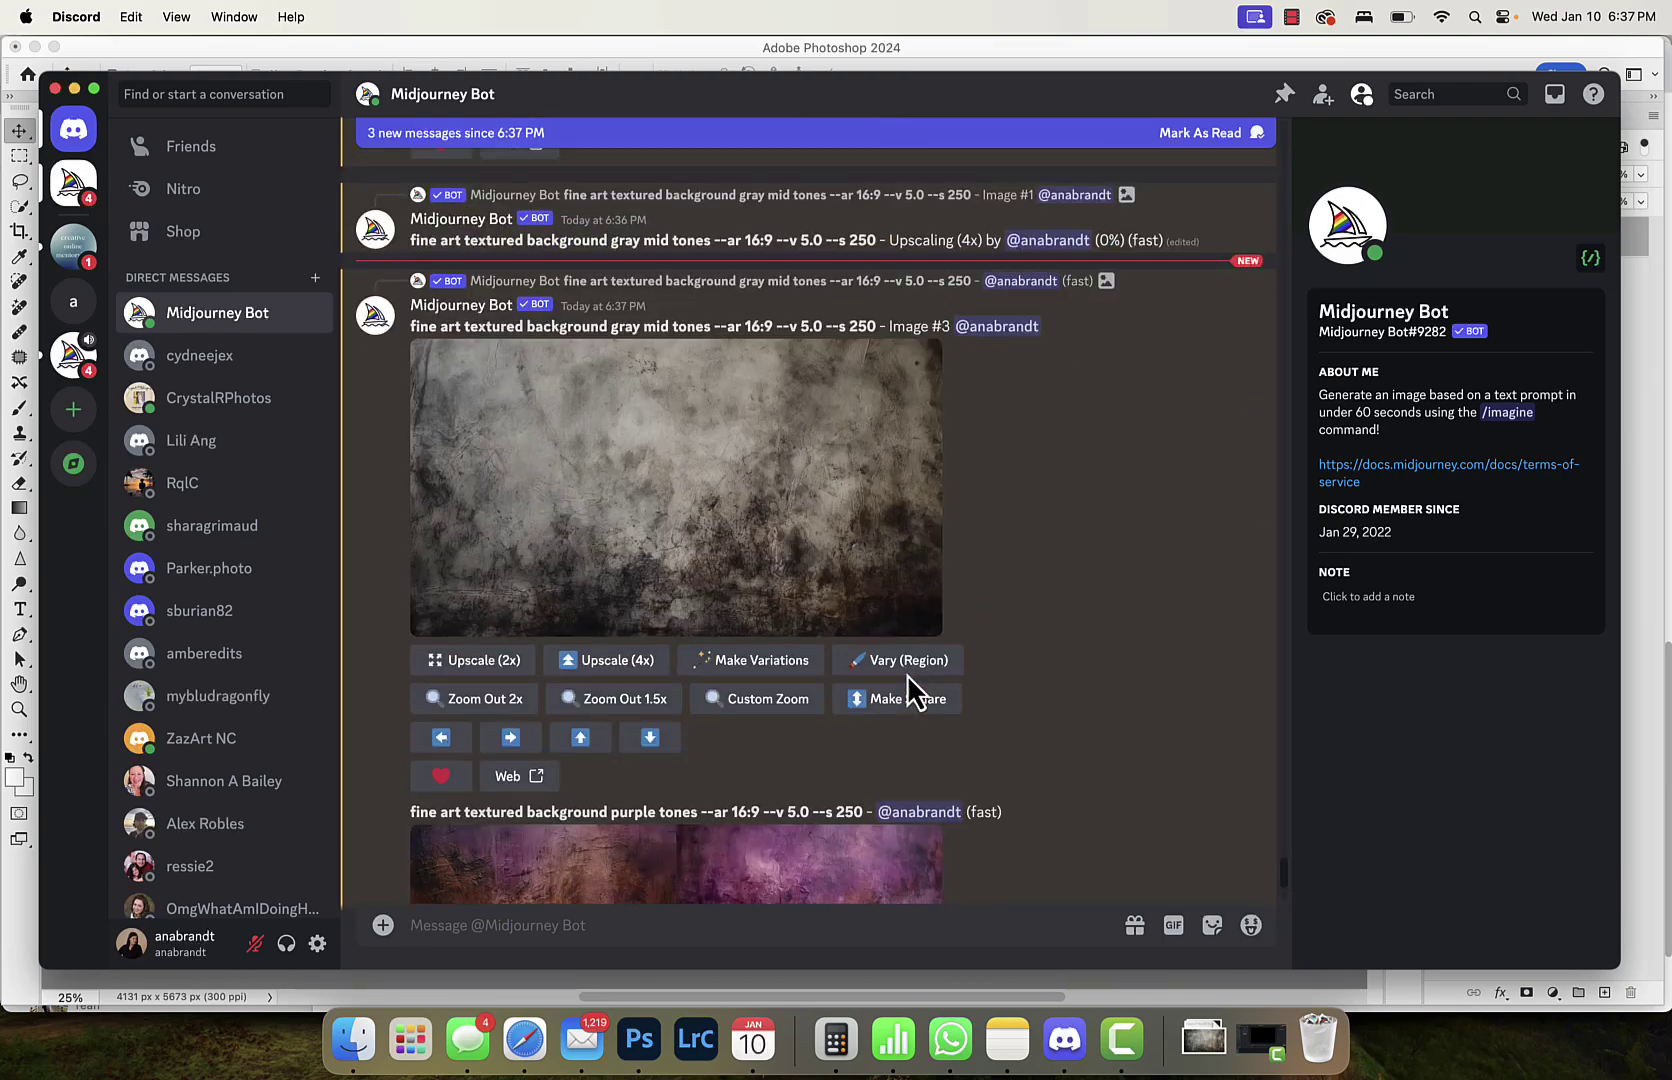
right_click(601, 482)
left_click(665, 838)
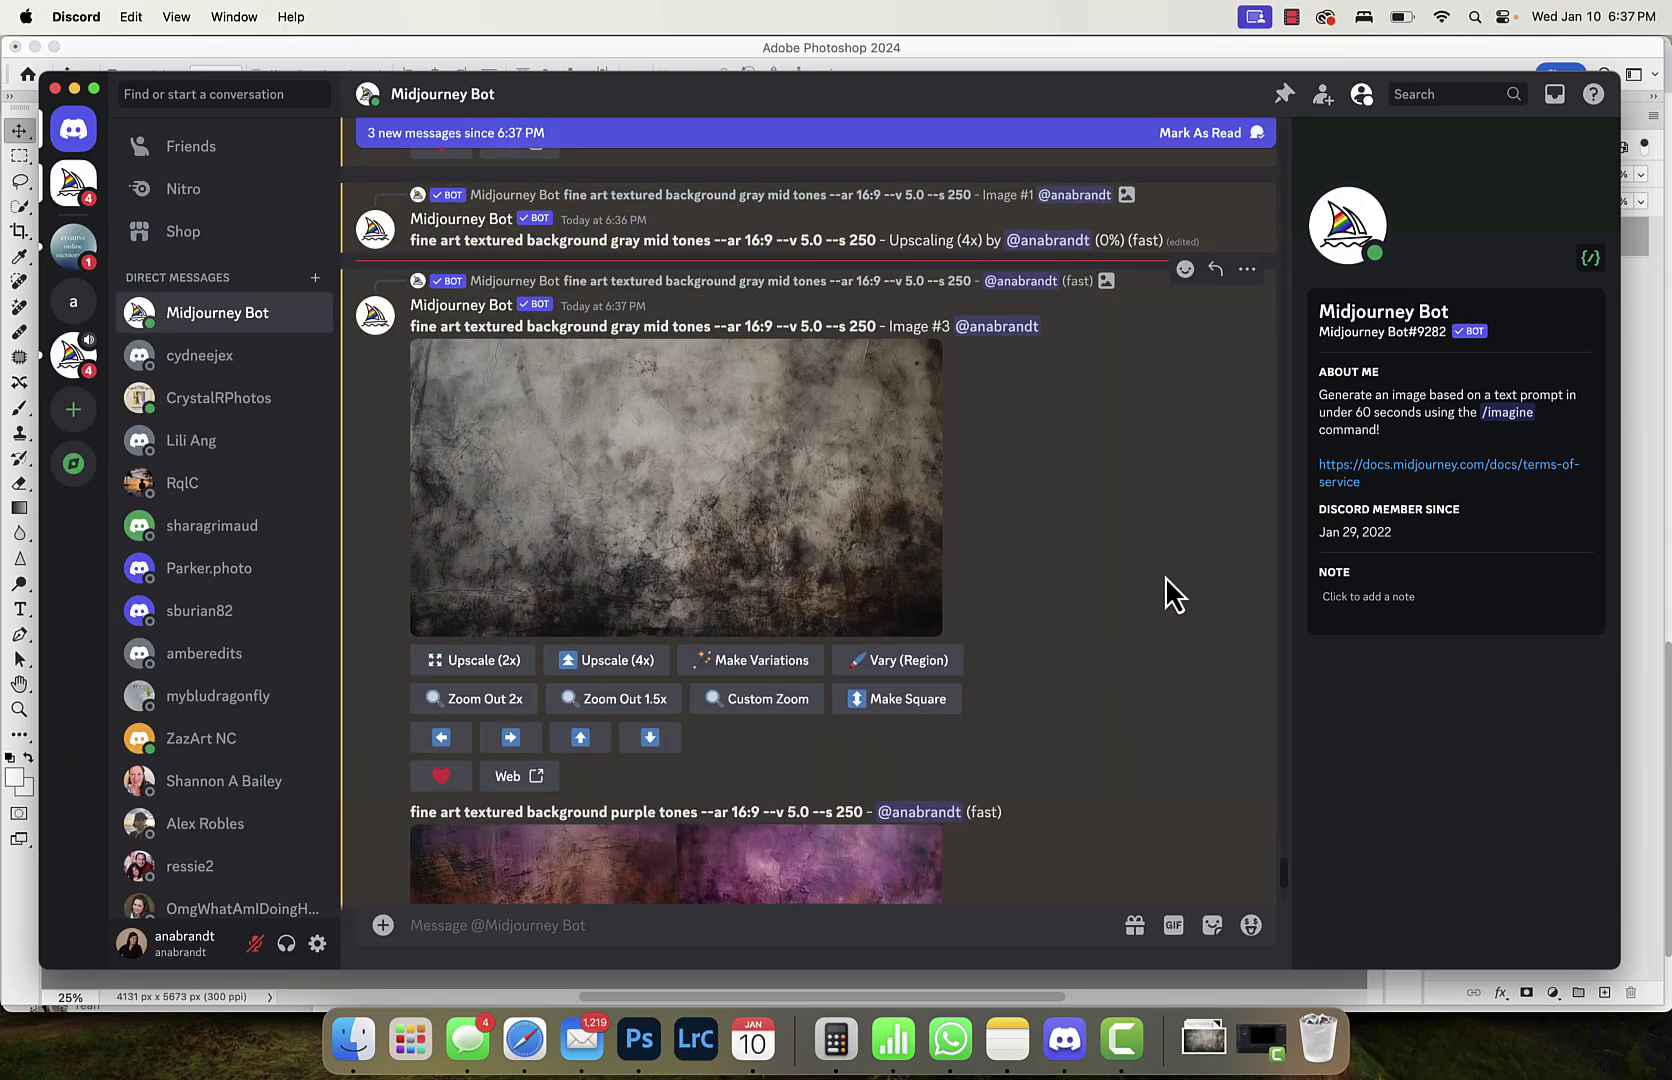
left_click(1180, 578)
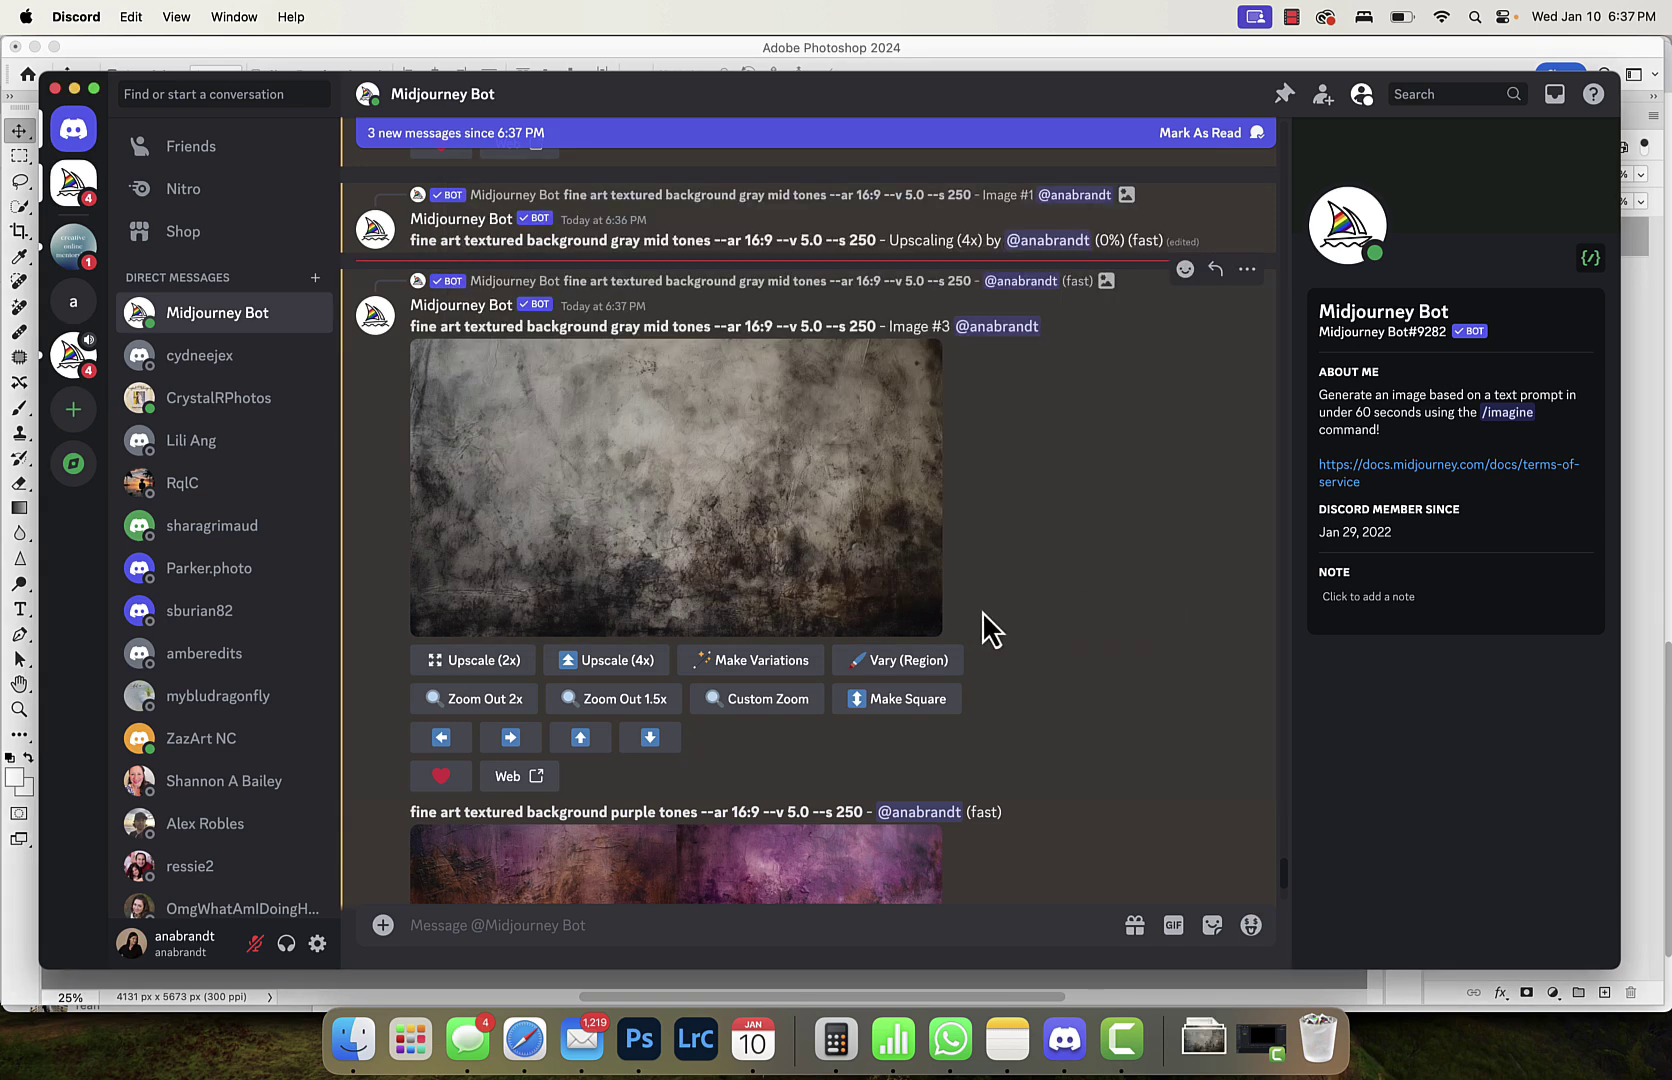
Step: Upscale the third purple-tones texture with U3, then request a 4x upscale
scroll(981, 610, "down", 3)
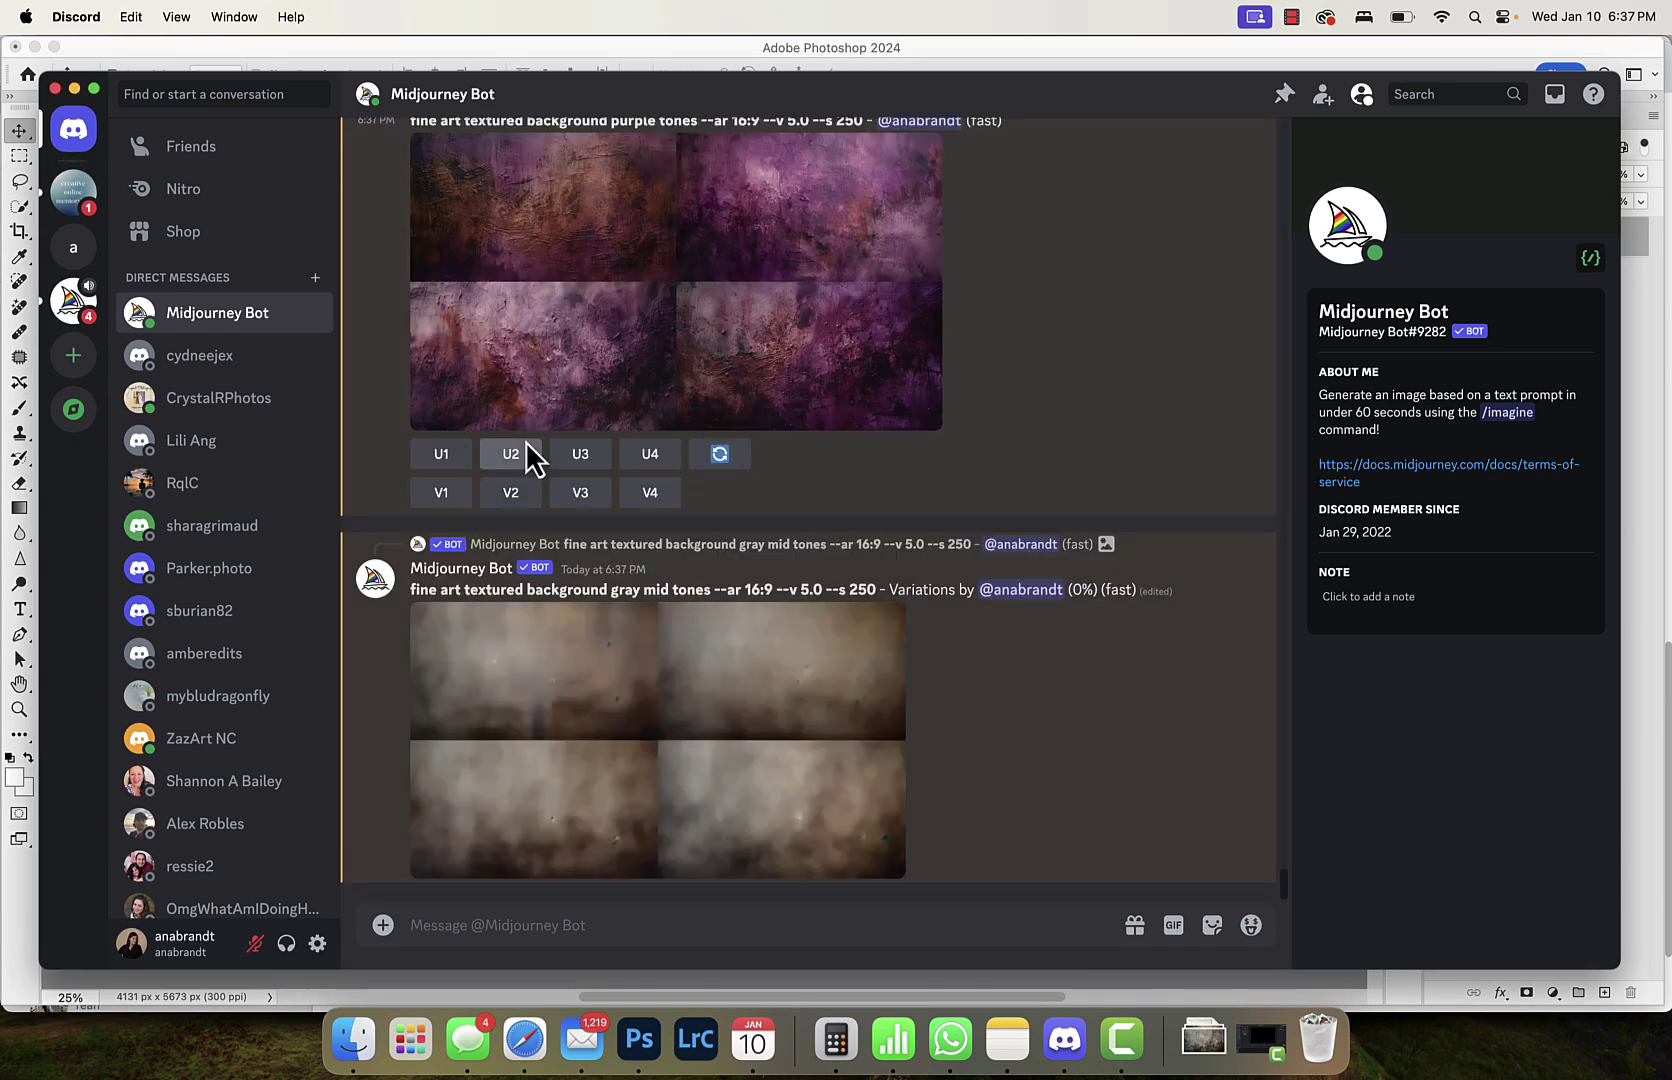
left_click(568, 462)
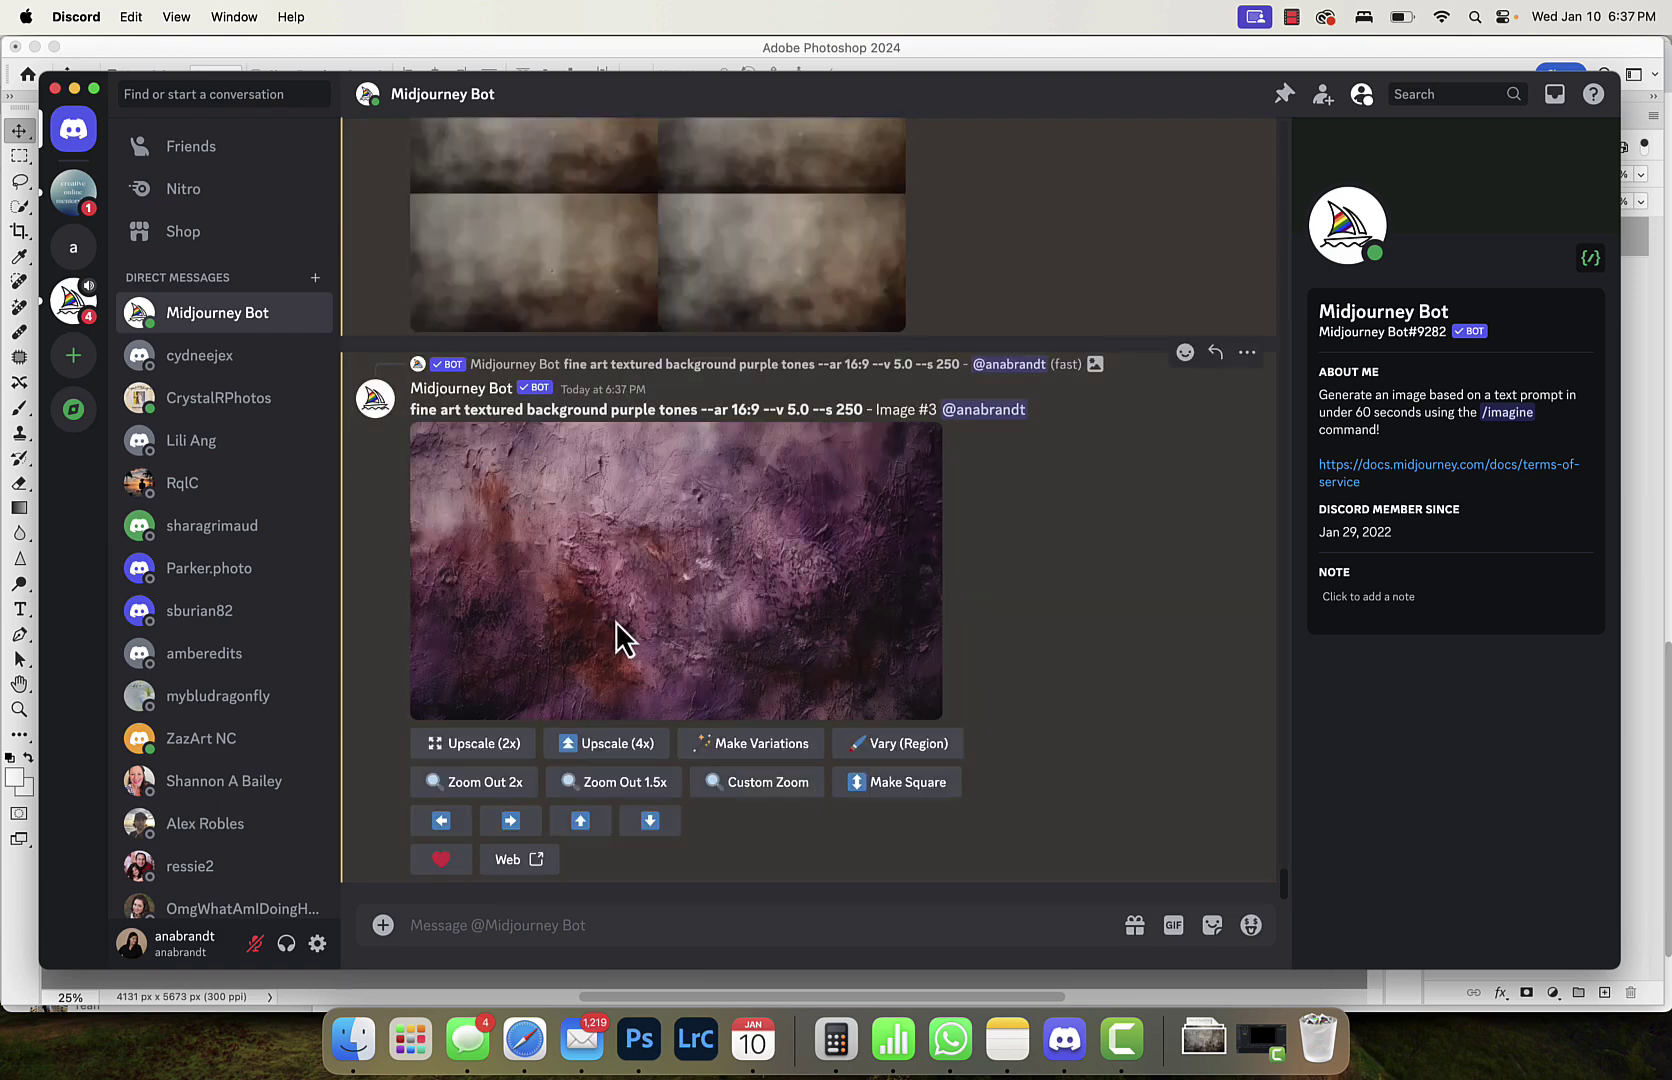
left_click(615, 745)
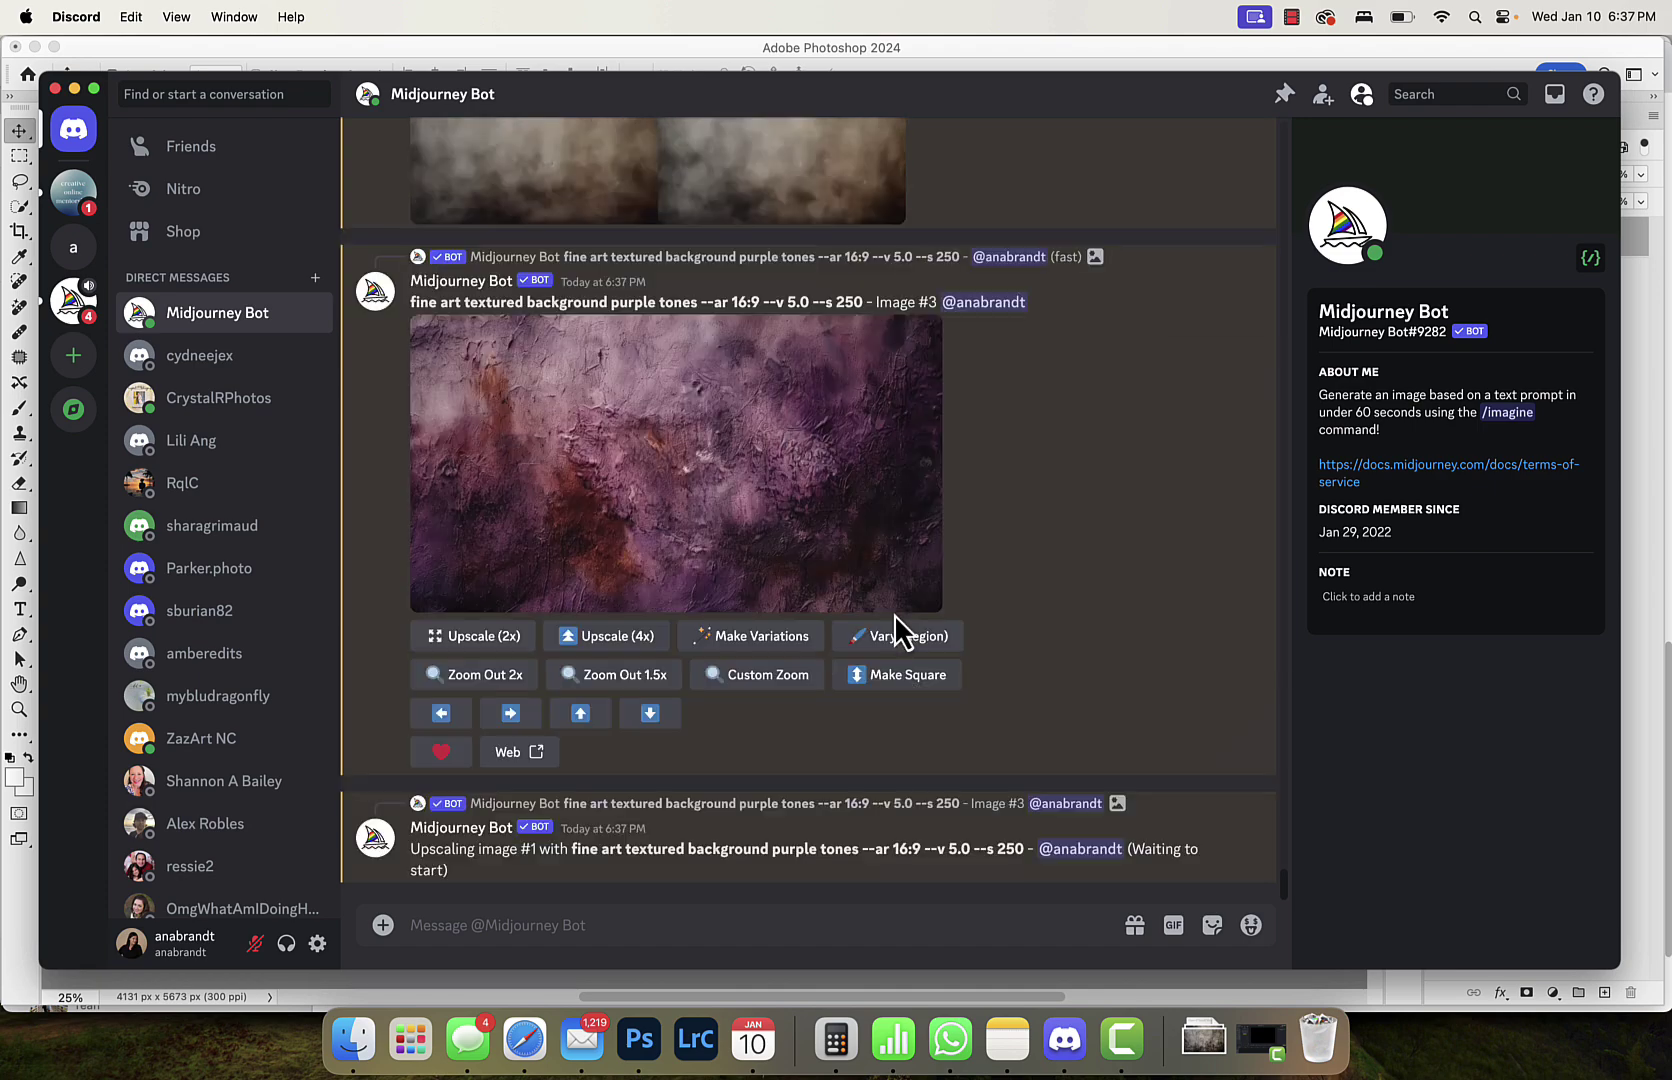
scroll(870, 586, "up", 10)
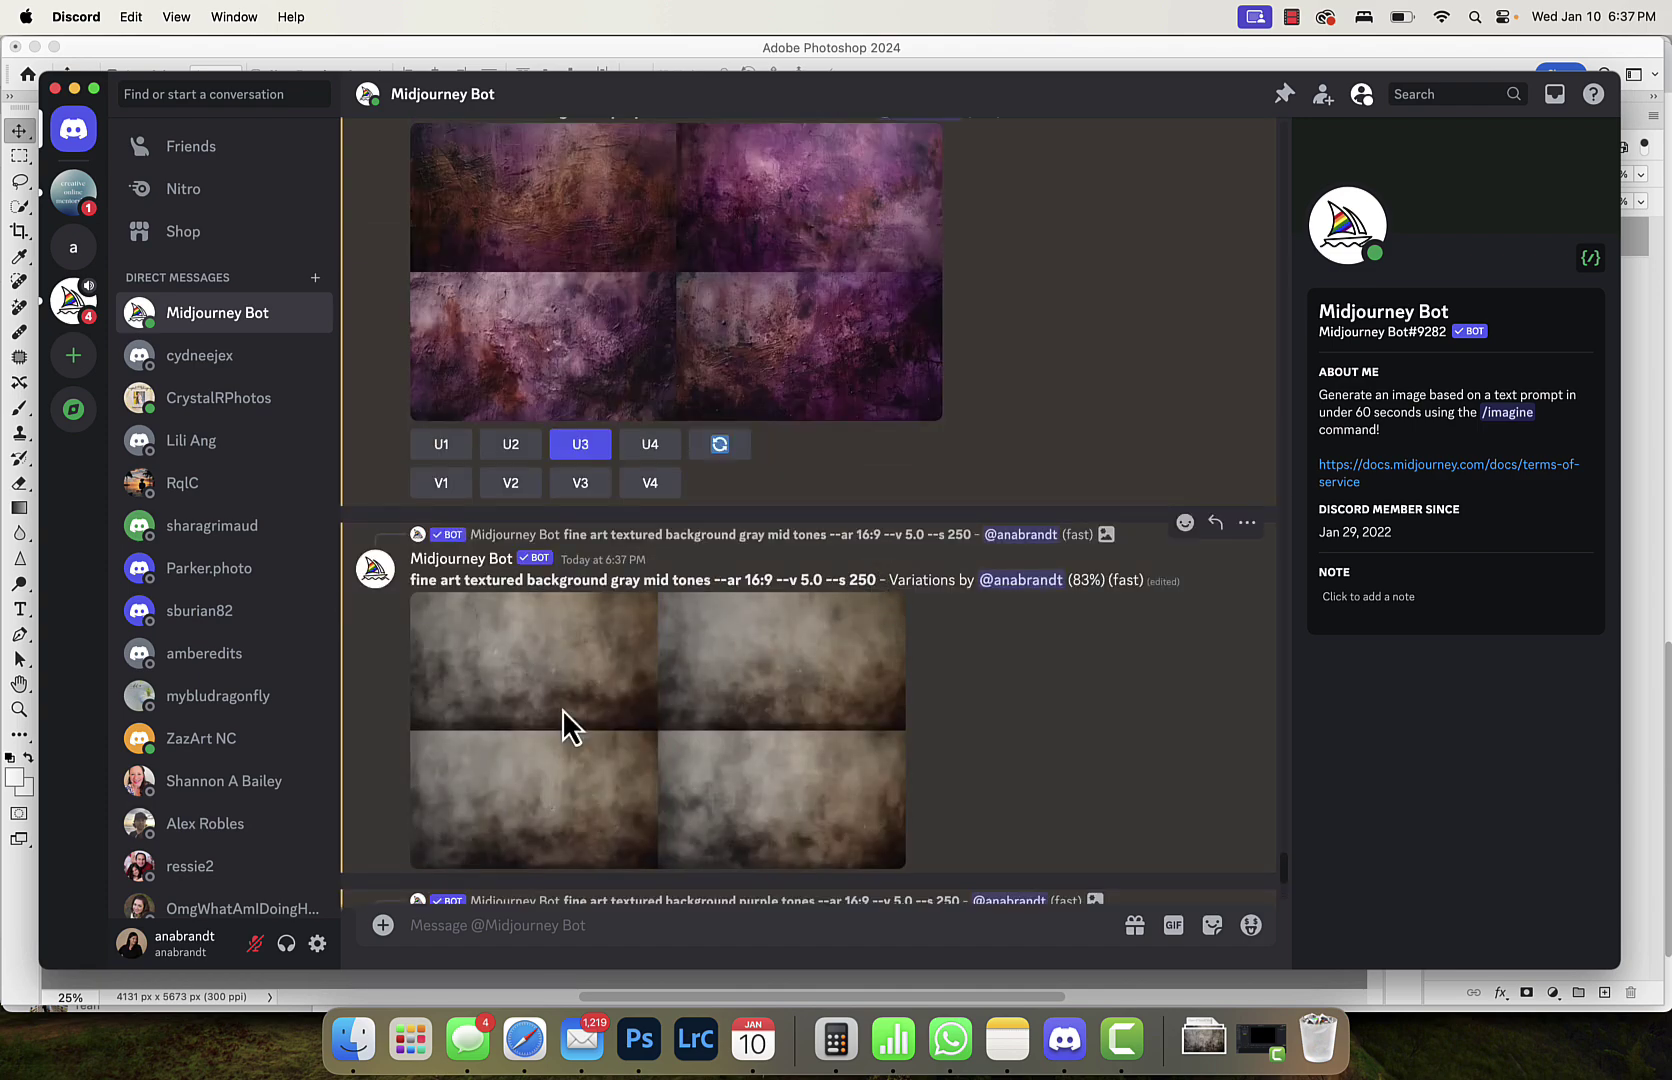
scroll(617, 730, "up", 4)
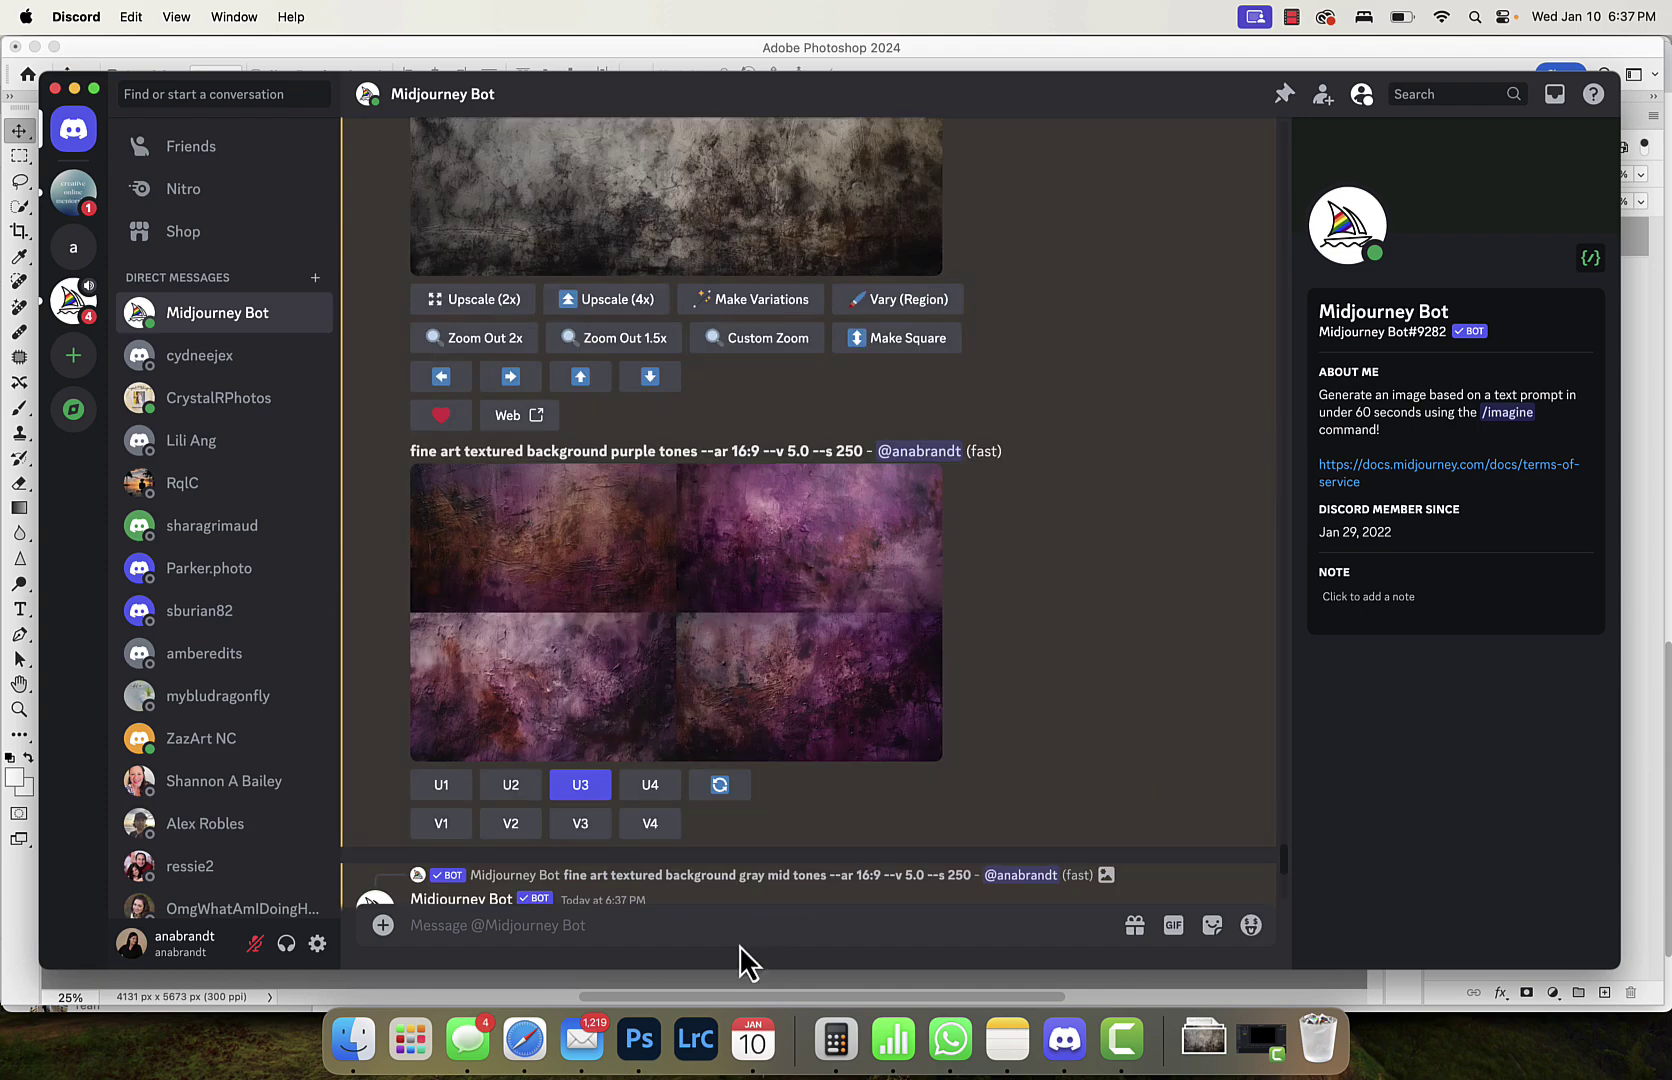
Step: Run the LSP Apply Texture/Floral/Overlay action and place the newest gray texture PNG
left_click(648, 1055)
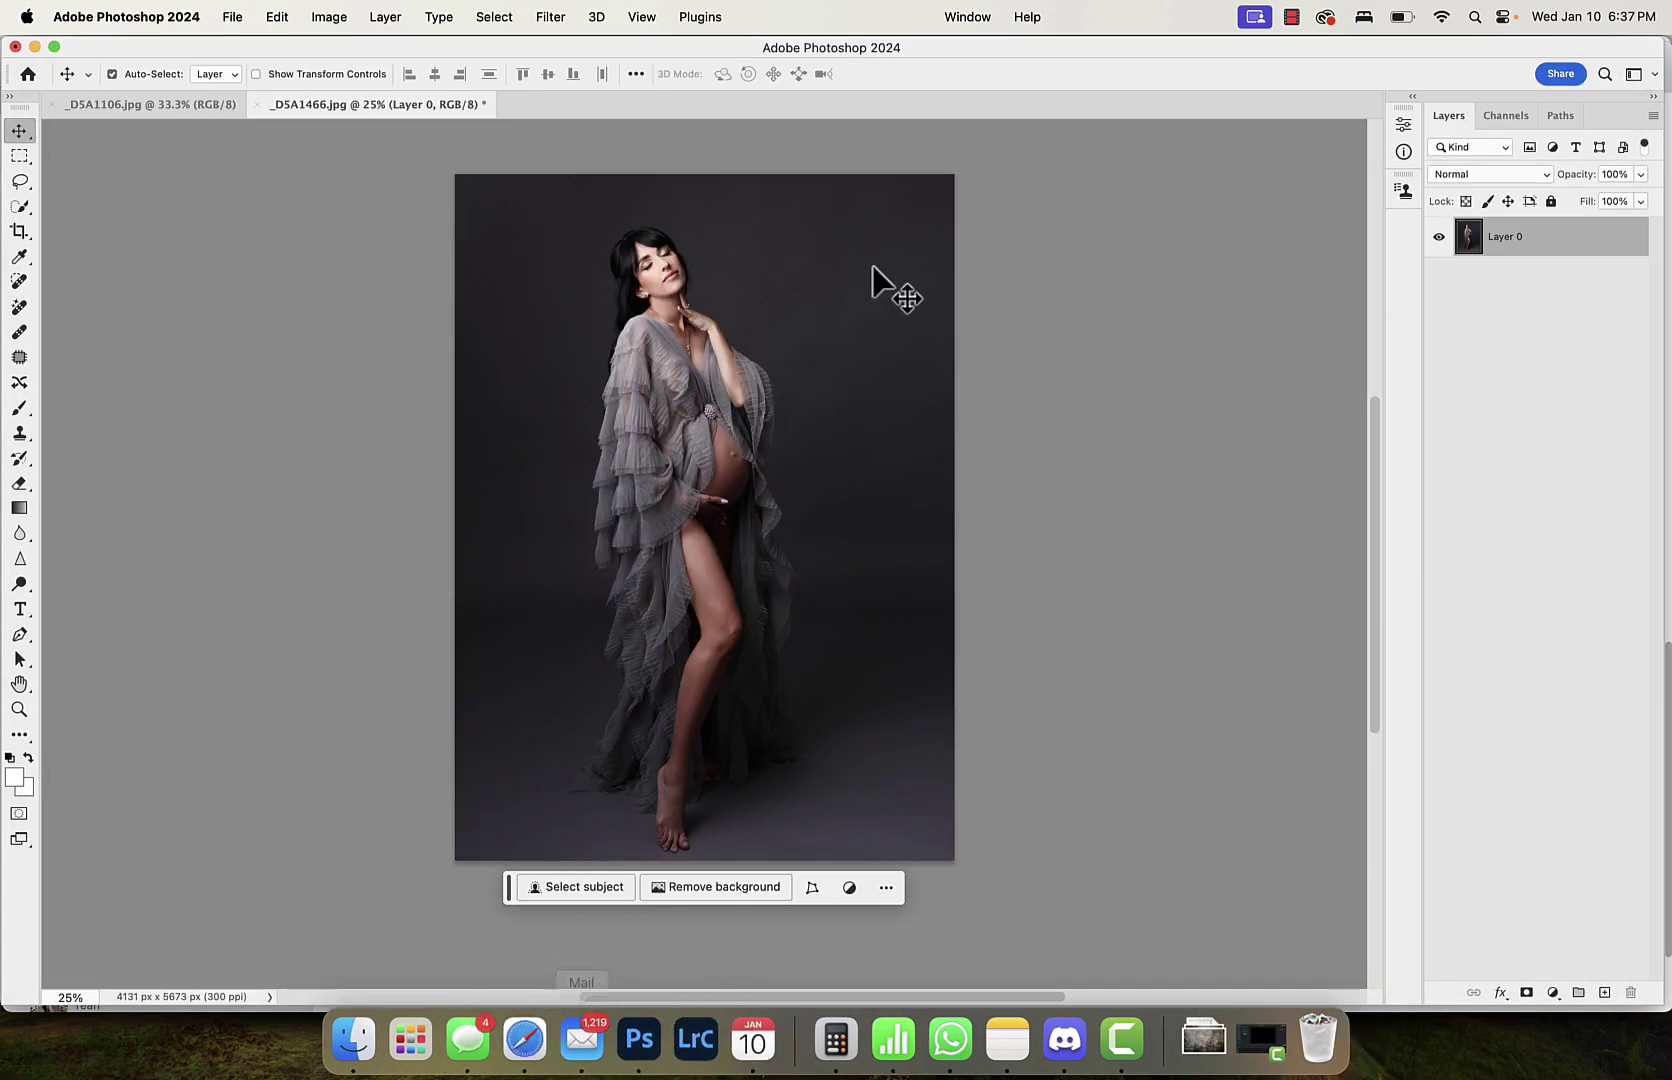
left_click(988, 17)
left_click(976, 120)
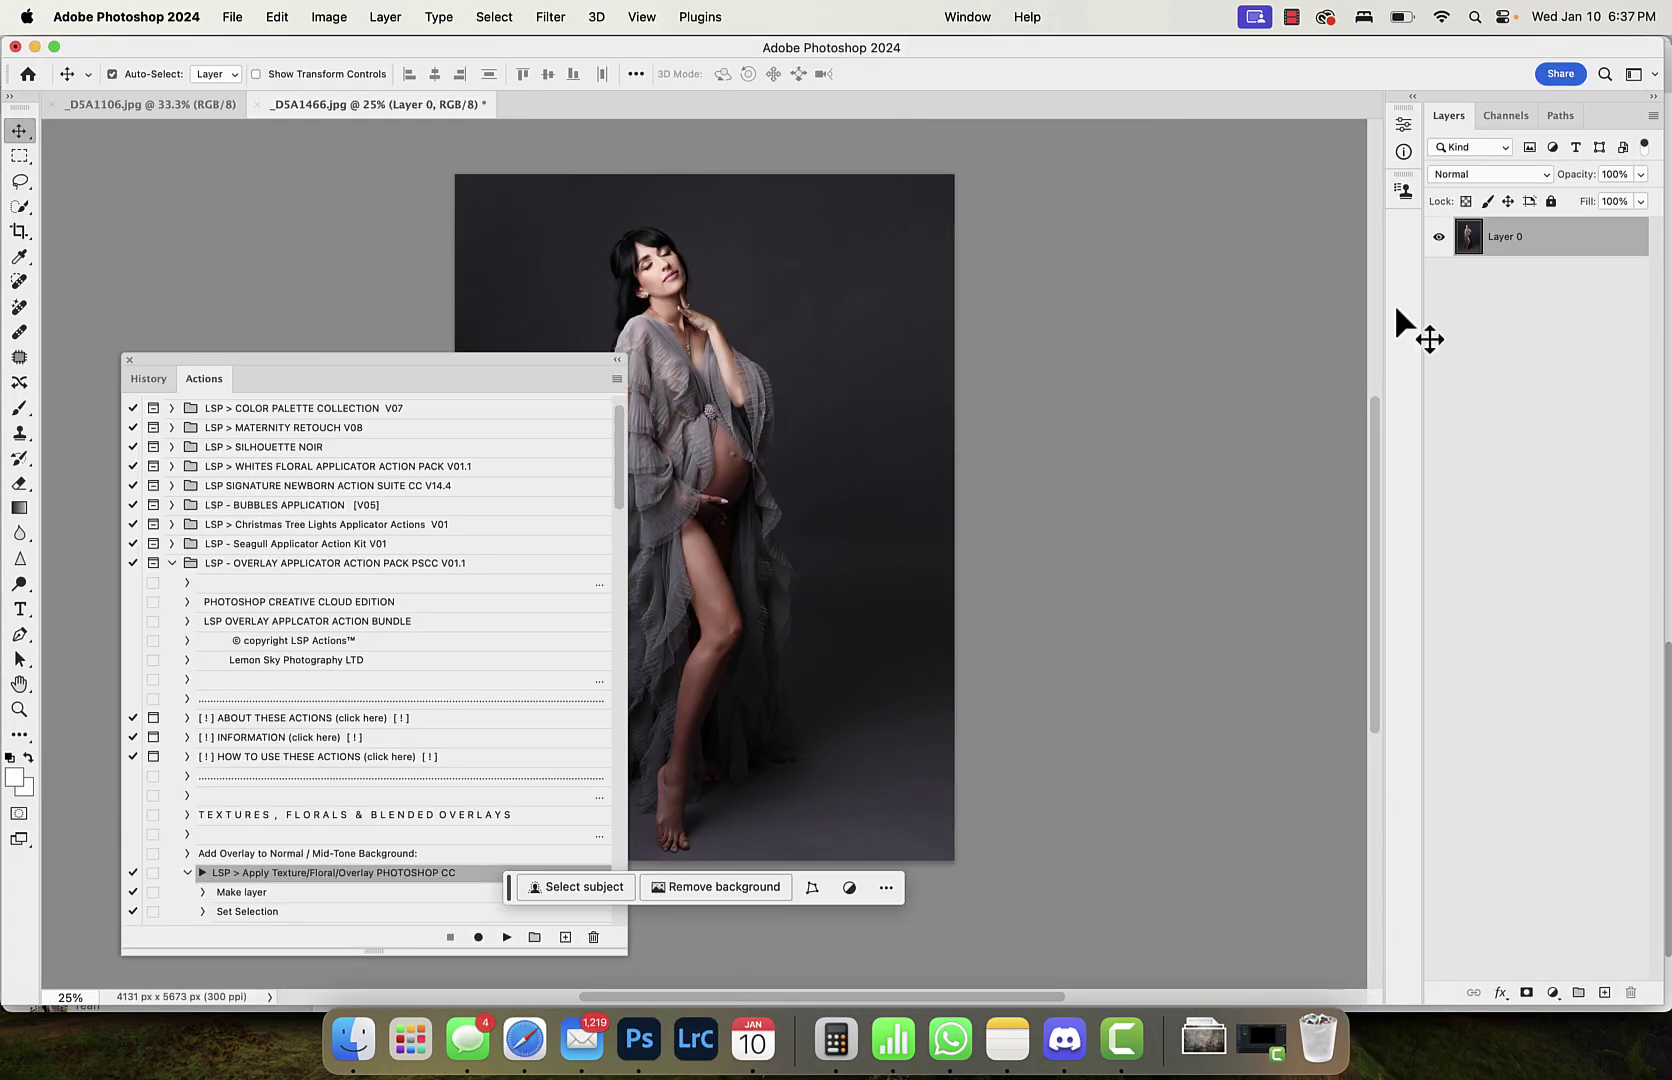
left_click_drag(408, 374, 1270, 138)
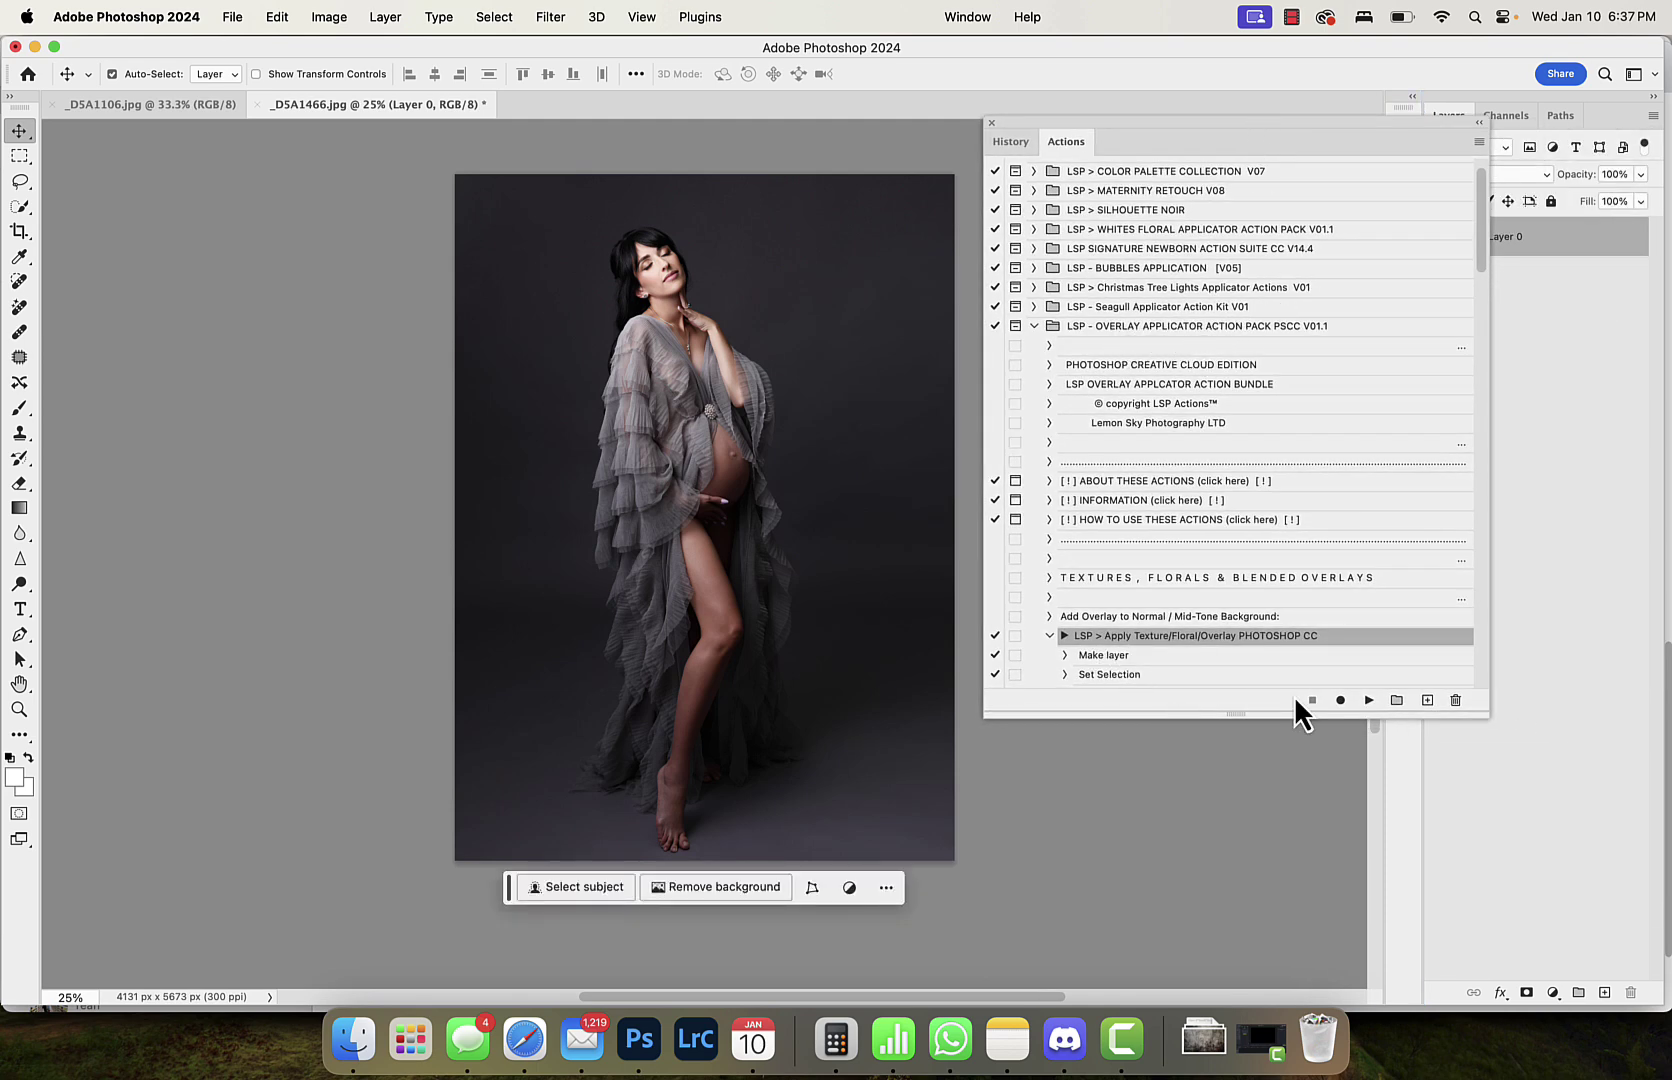
left_click(1368, 700)
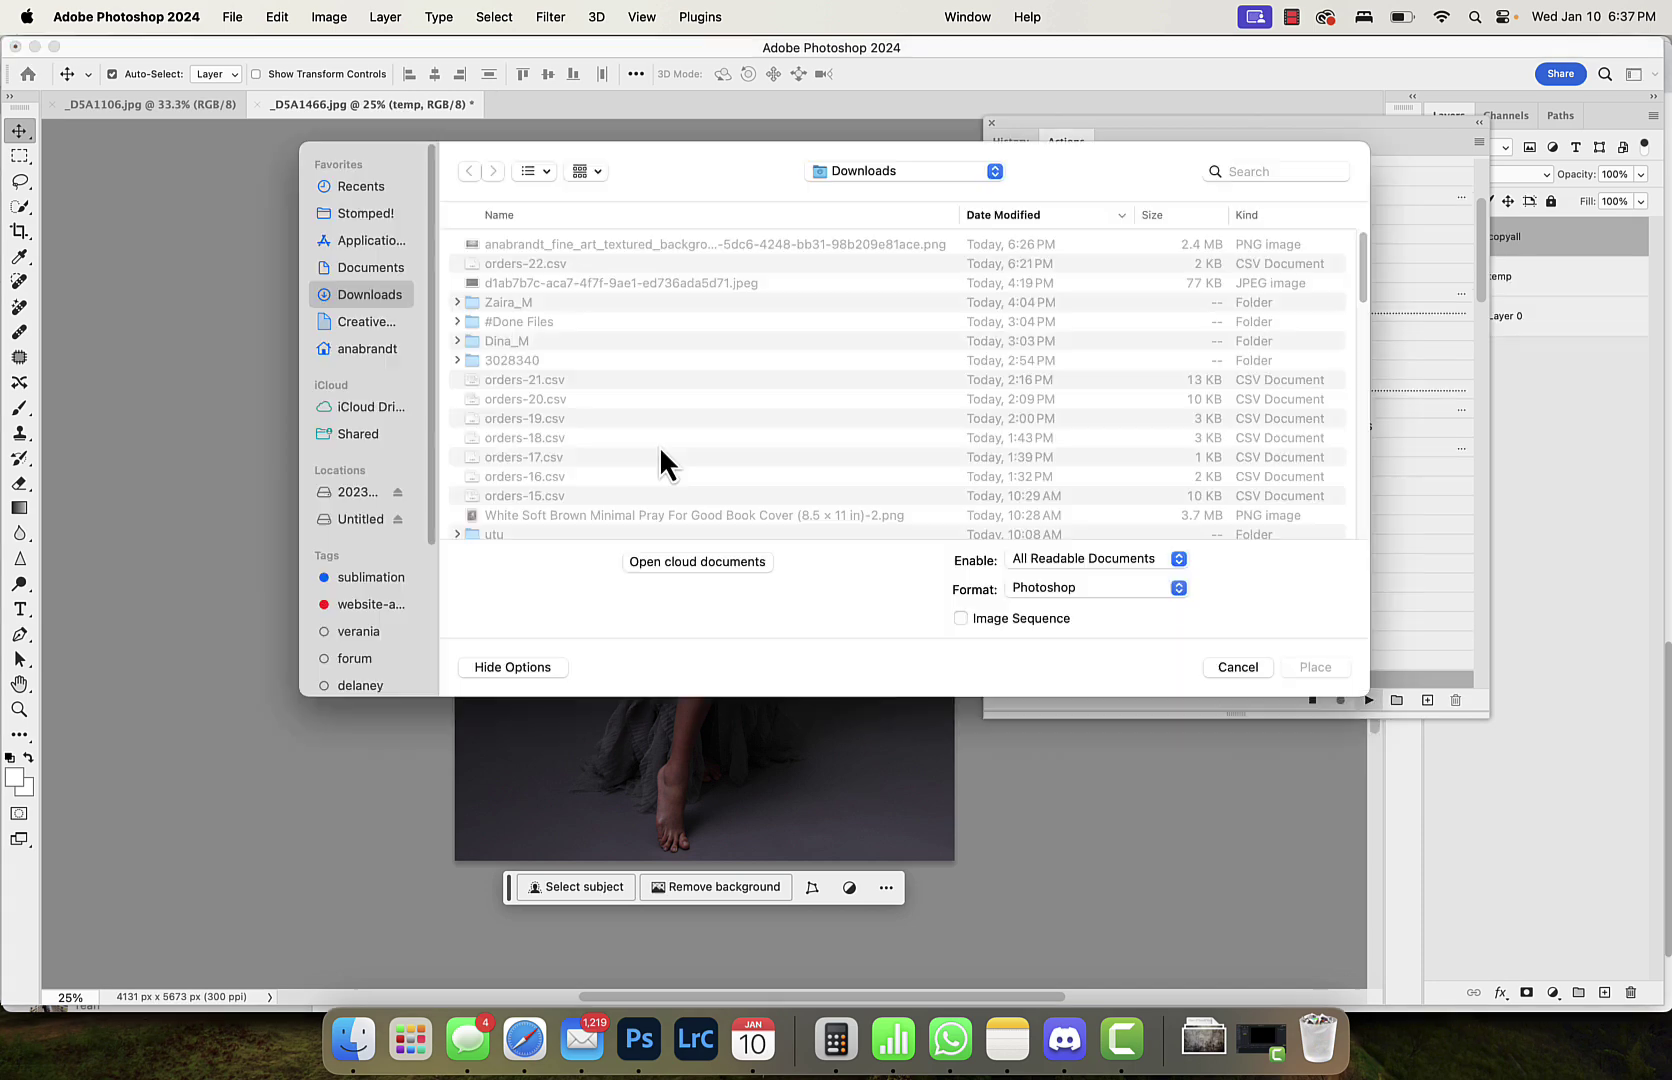
left_click(519, 248)
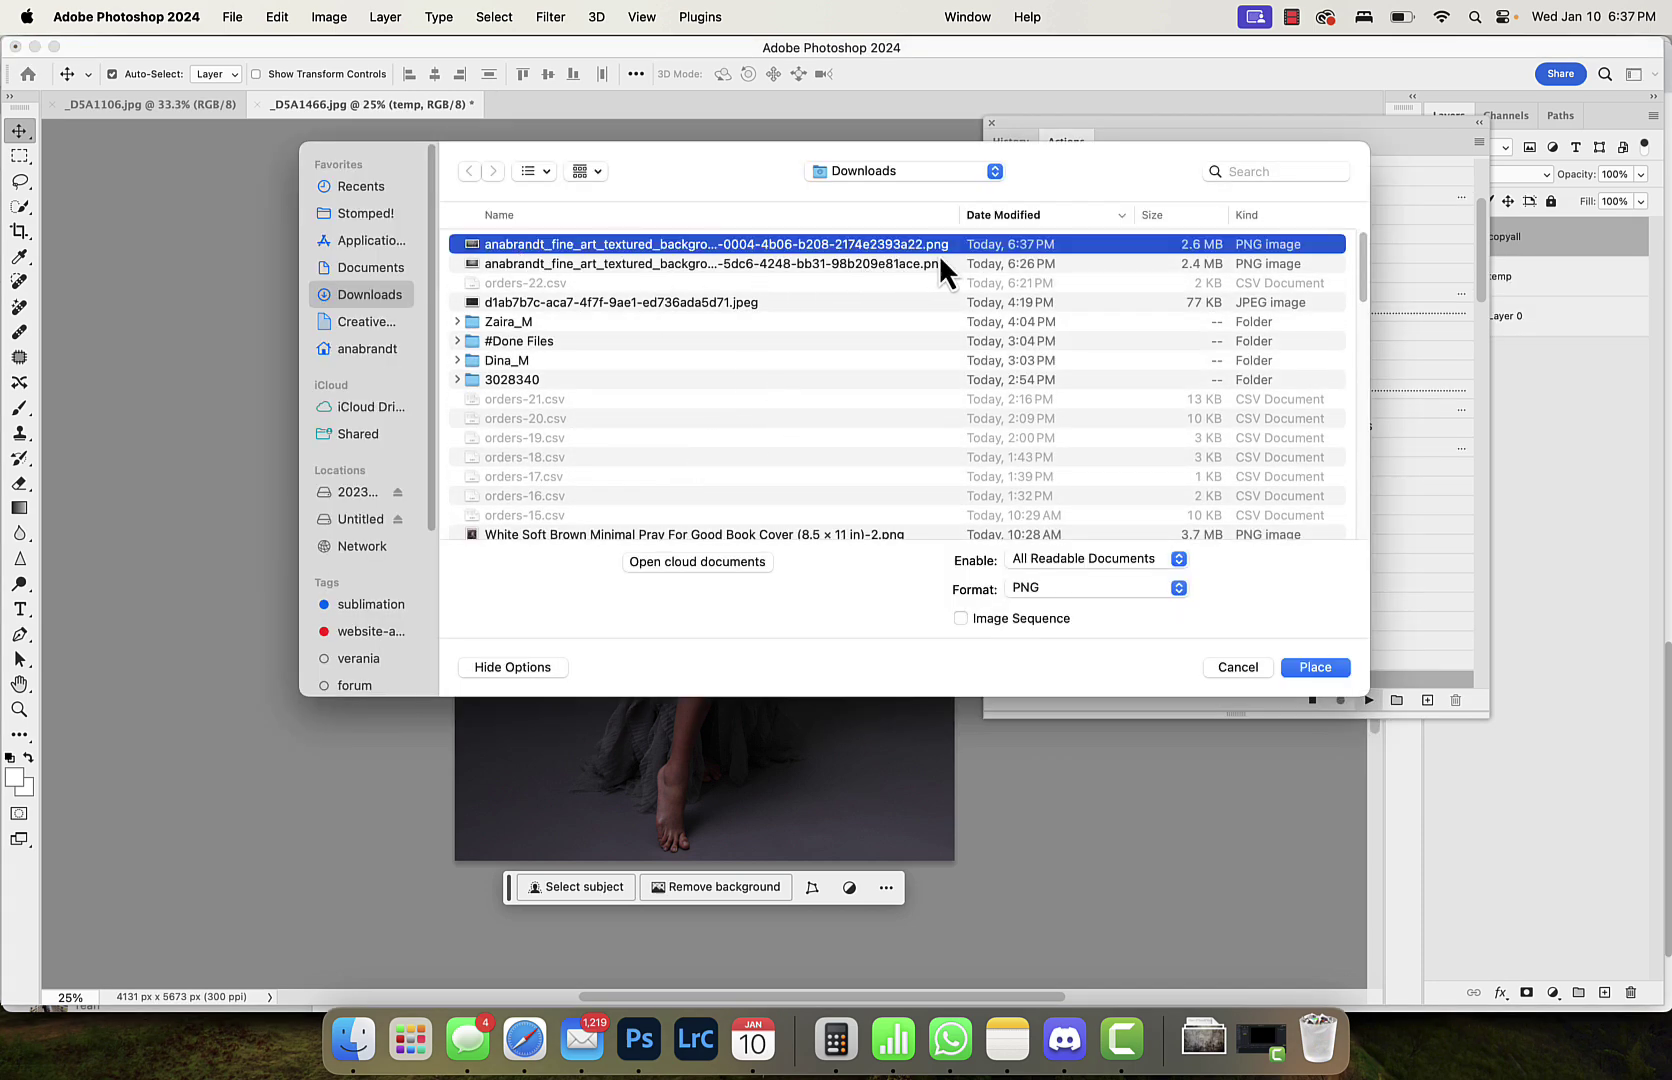
left_click(1314, 667)
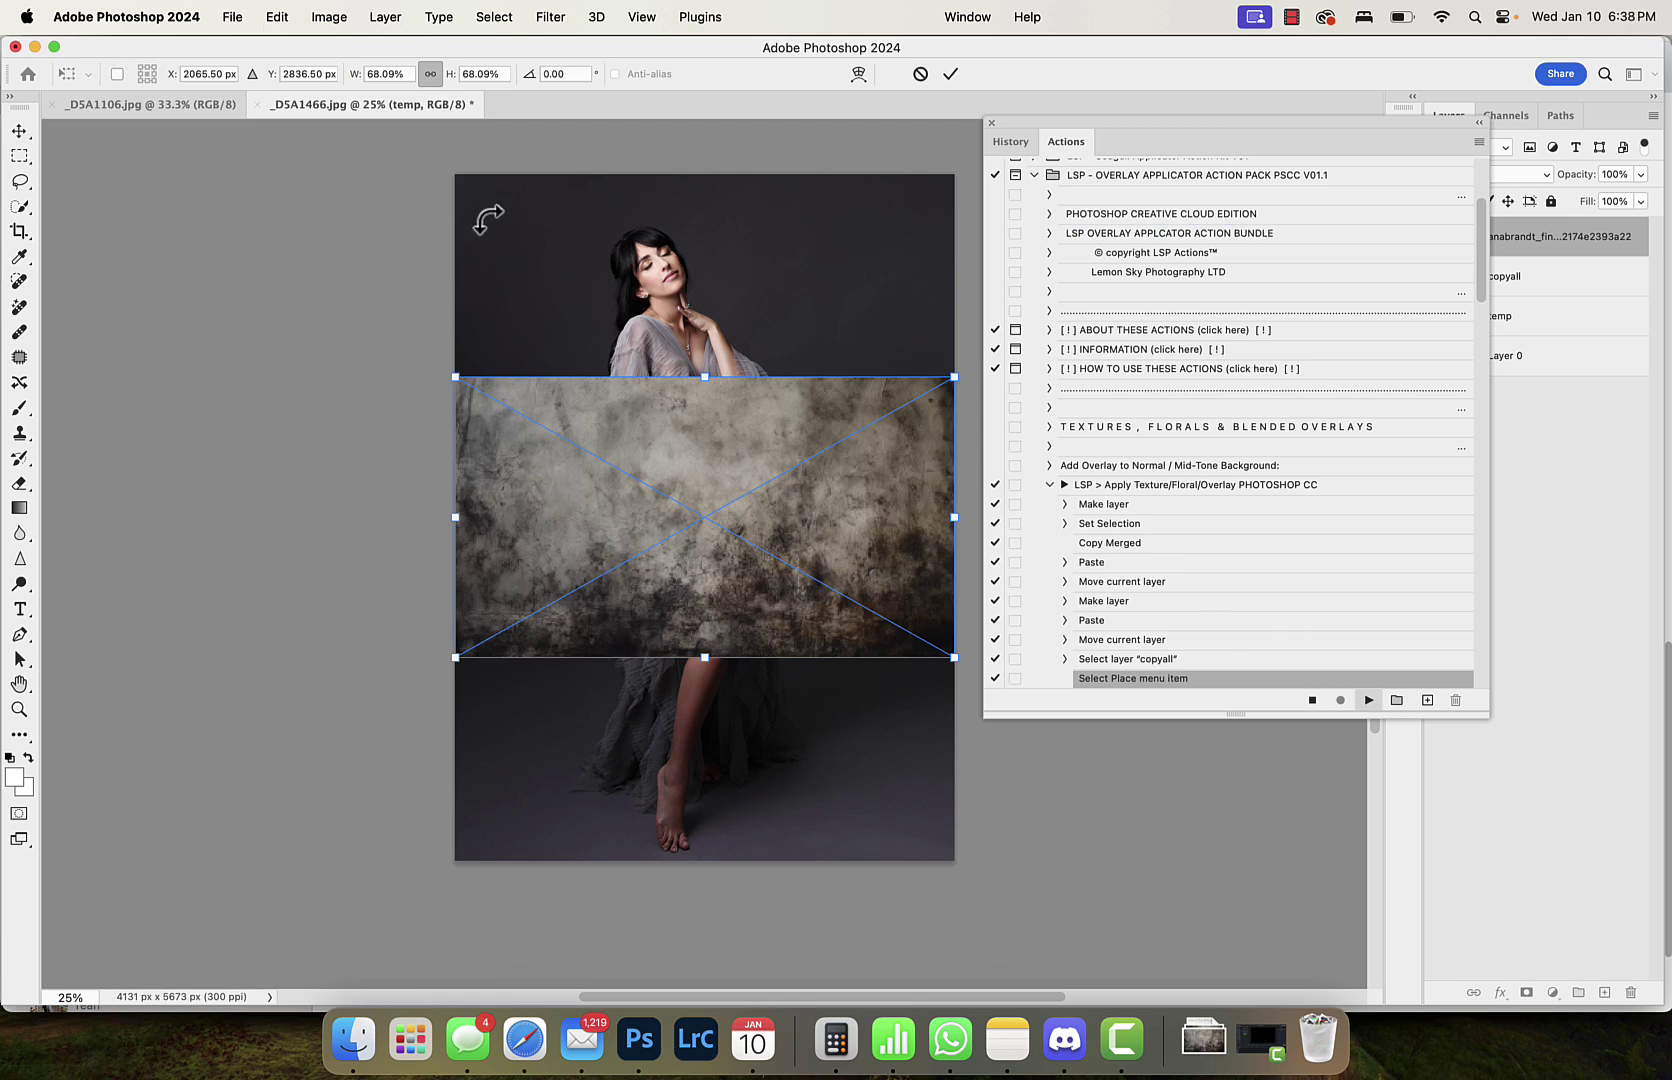
Step: Rotate the texture 90° clockwise, align it to the top-left, stretch it over the canvas, and commit
left_click(378, 18)
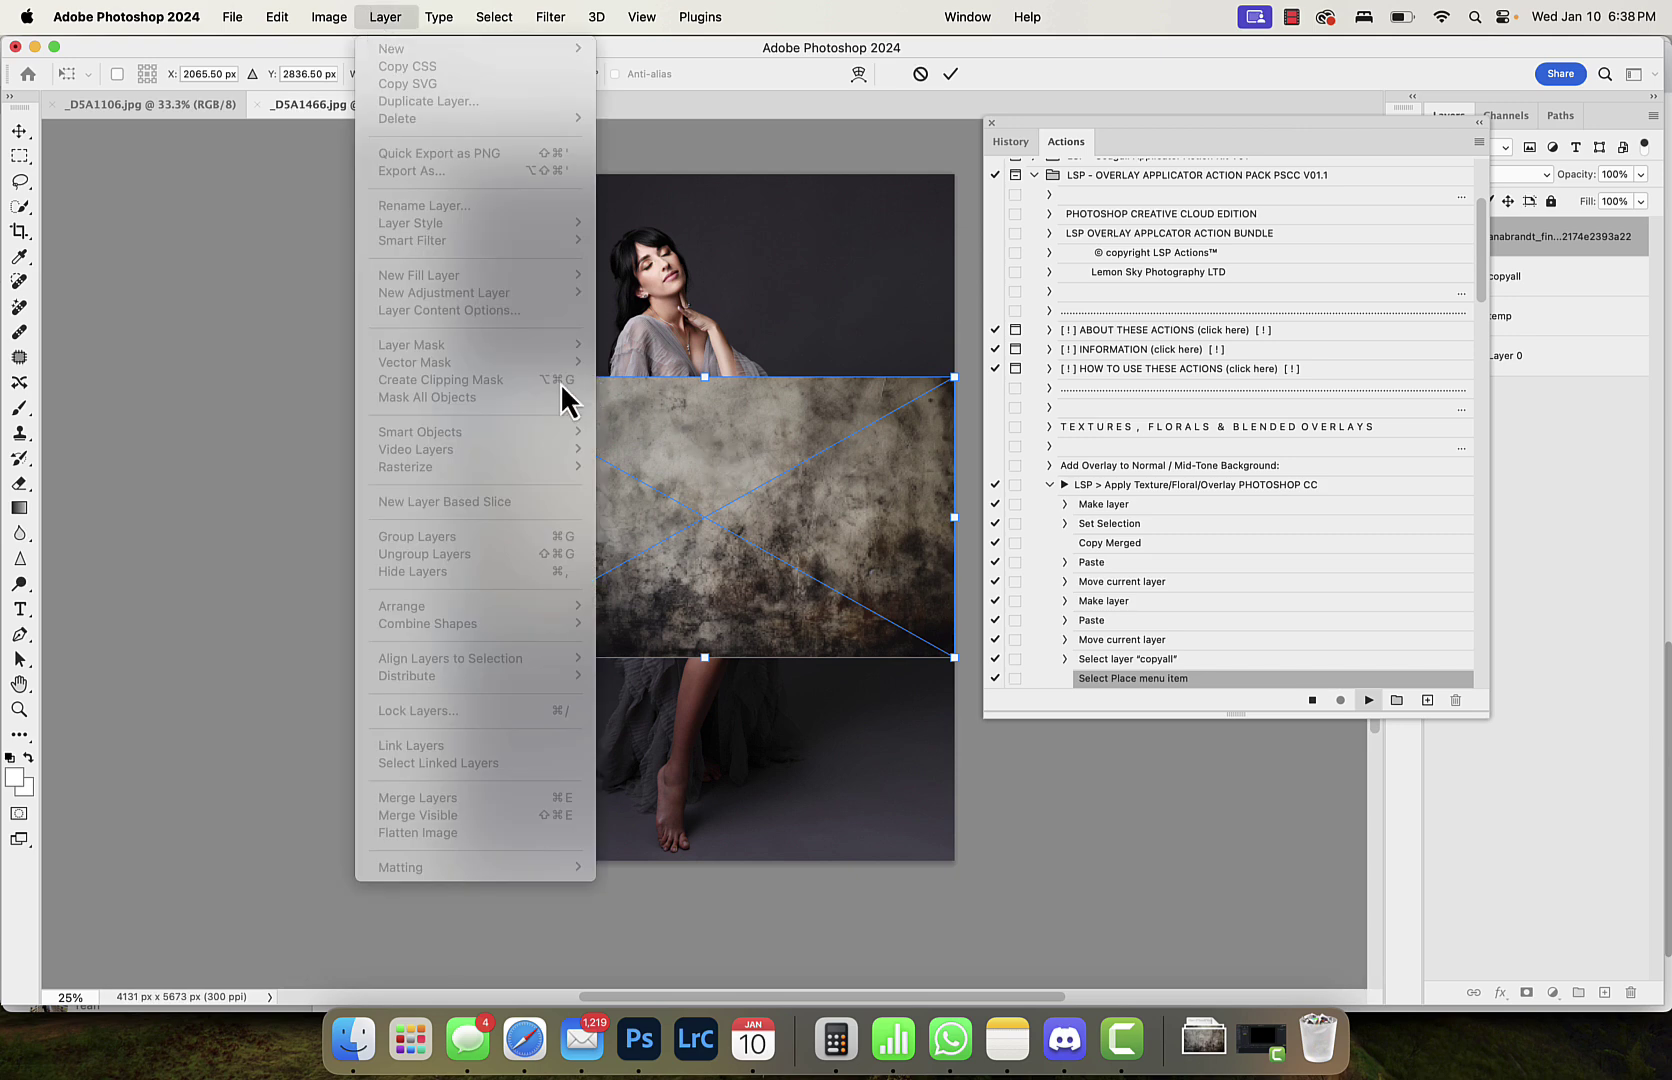
mouse_move(277, 18)
mouse_move(362, 500)
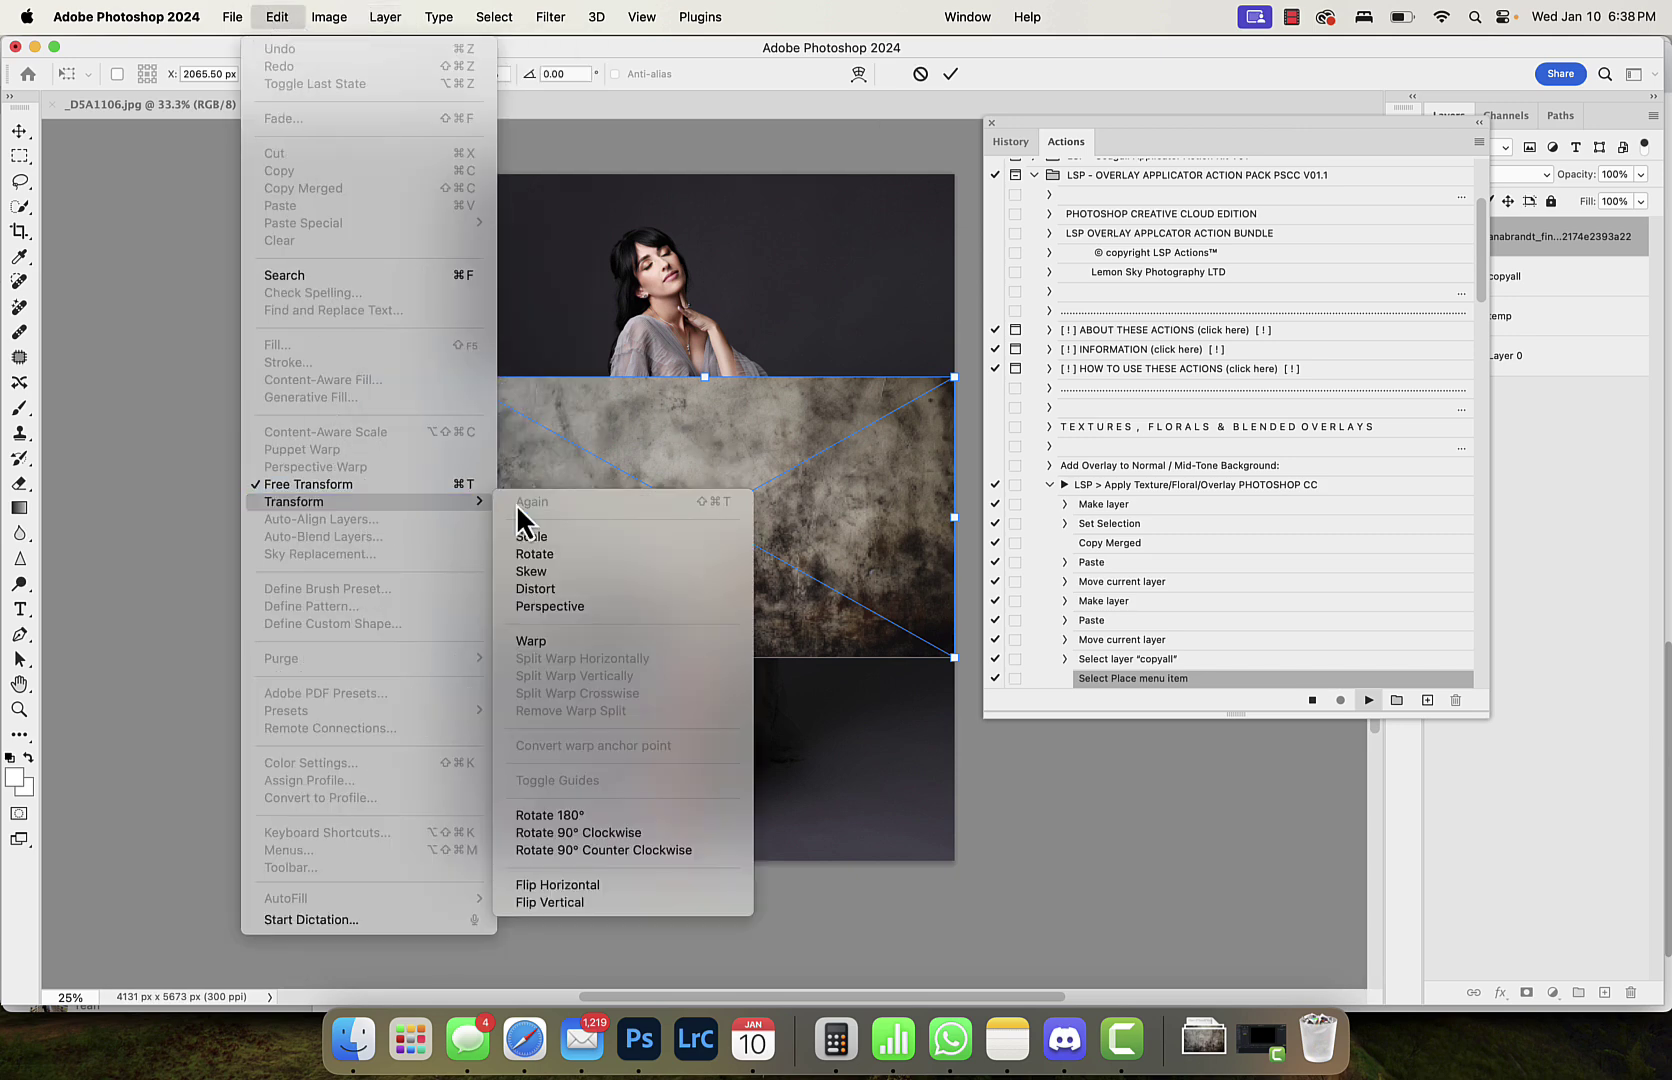
left_click(666, 836)
left_click_drag(660, 504, 570, 440)
left_click_drag(734, 673, 1110, 1002)
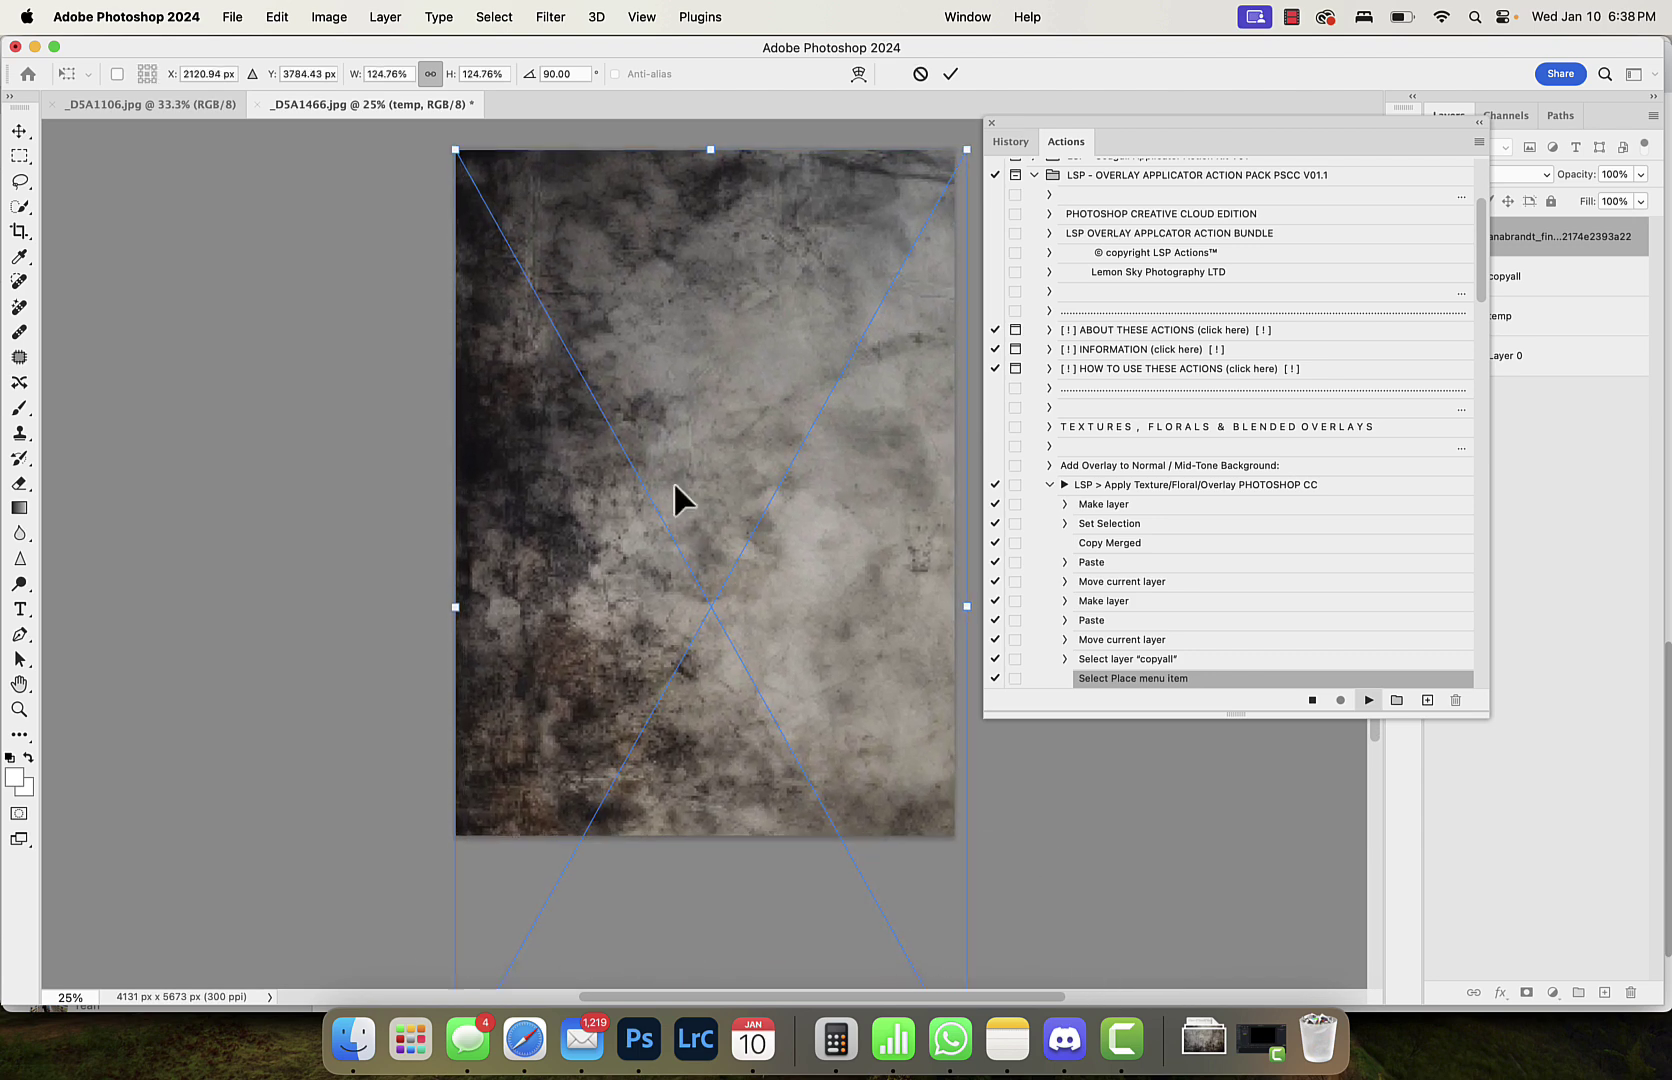
key("Return")
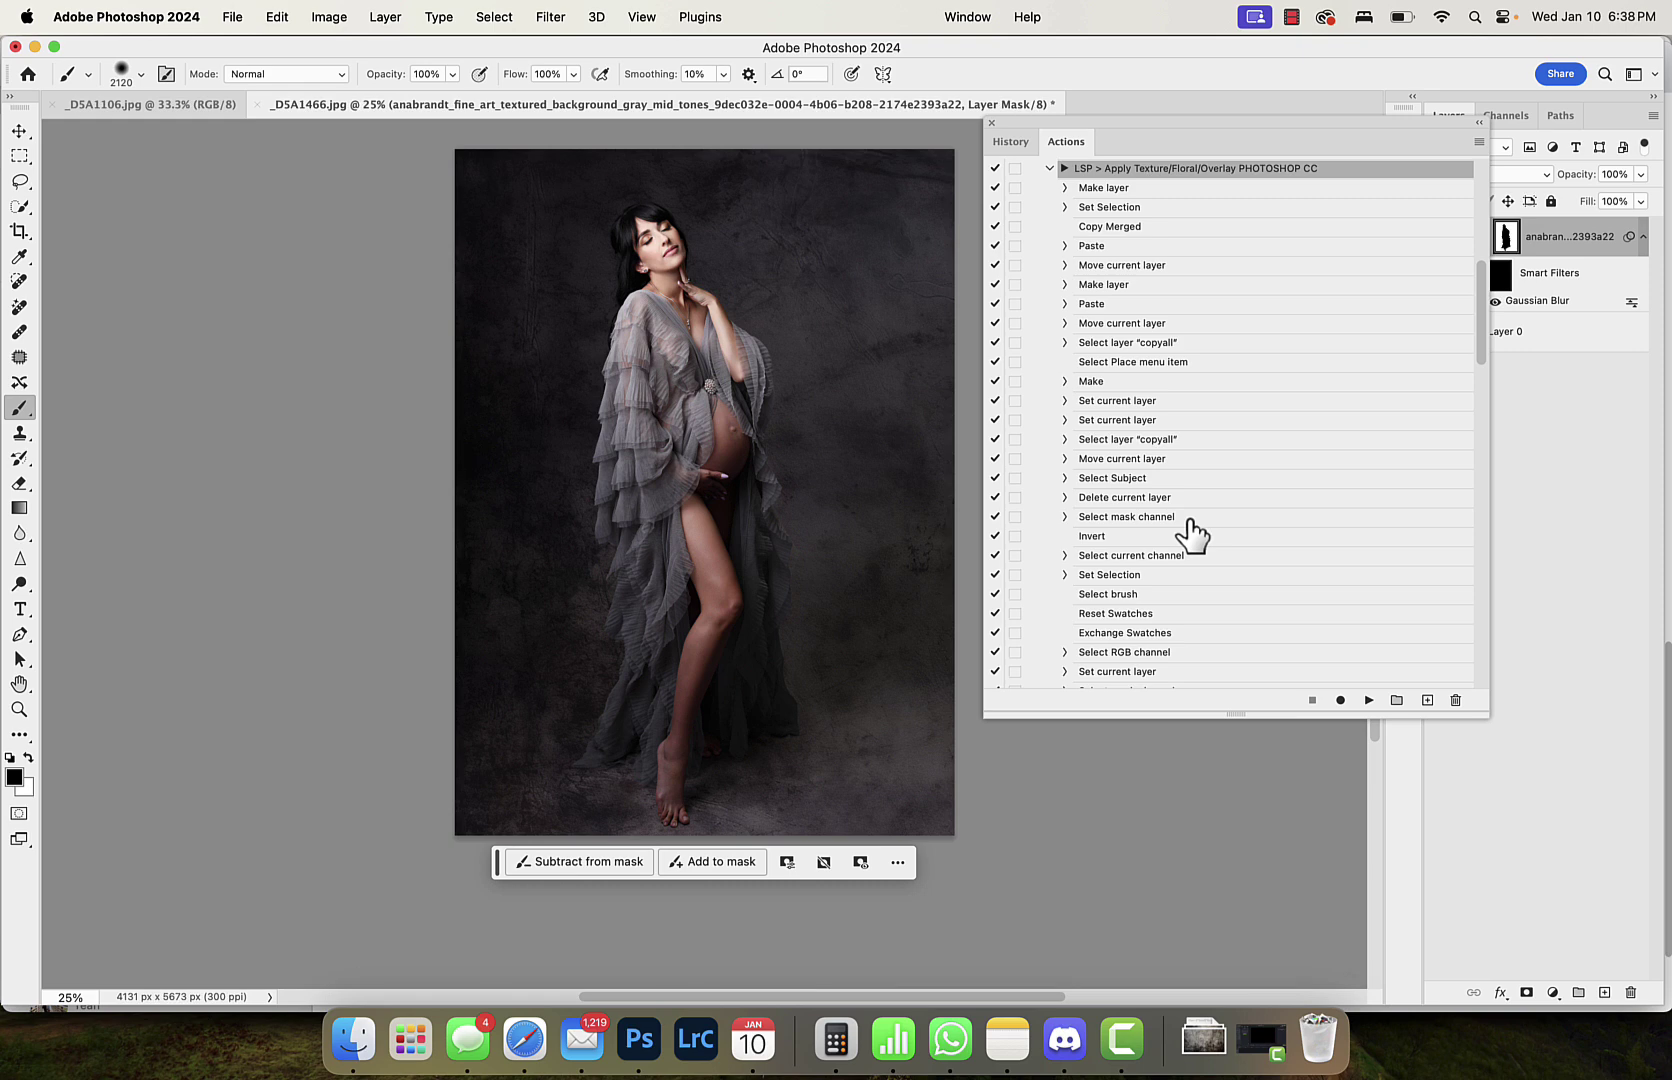
Step: Zoom the portrait to 50% and switch to the Move tool
key("super+equal")
key("super+equal")
scroll(1180, 520, "up", 3)
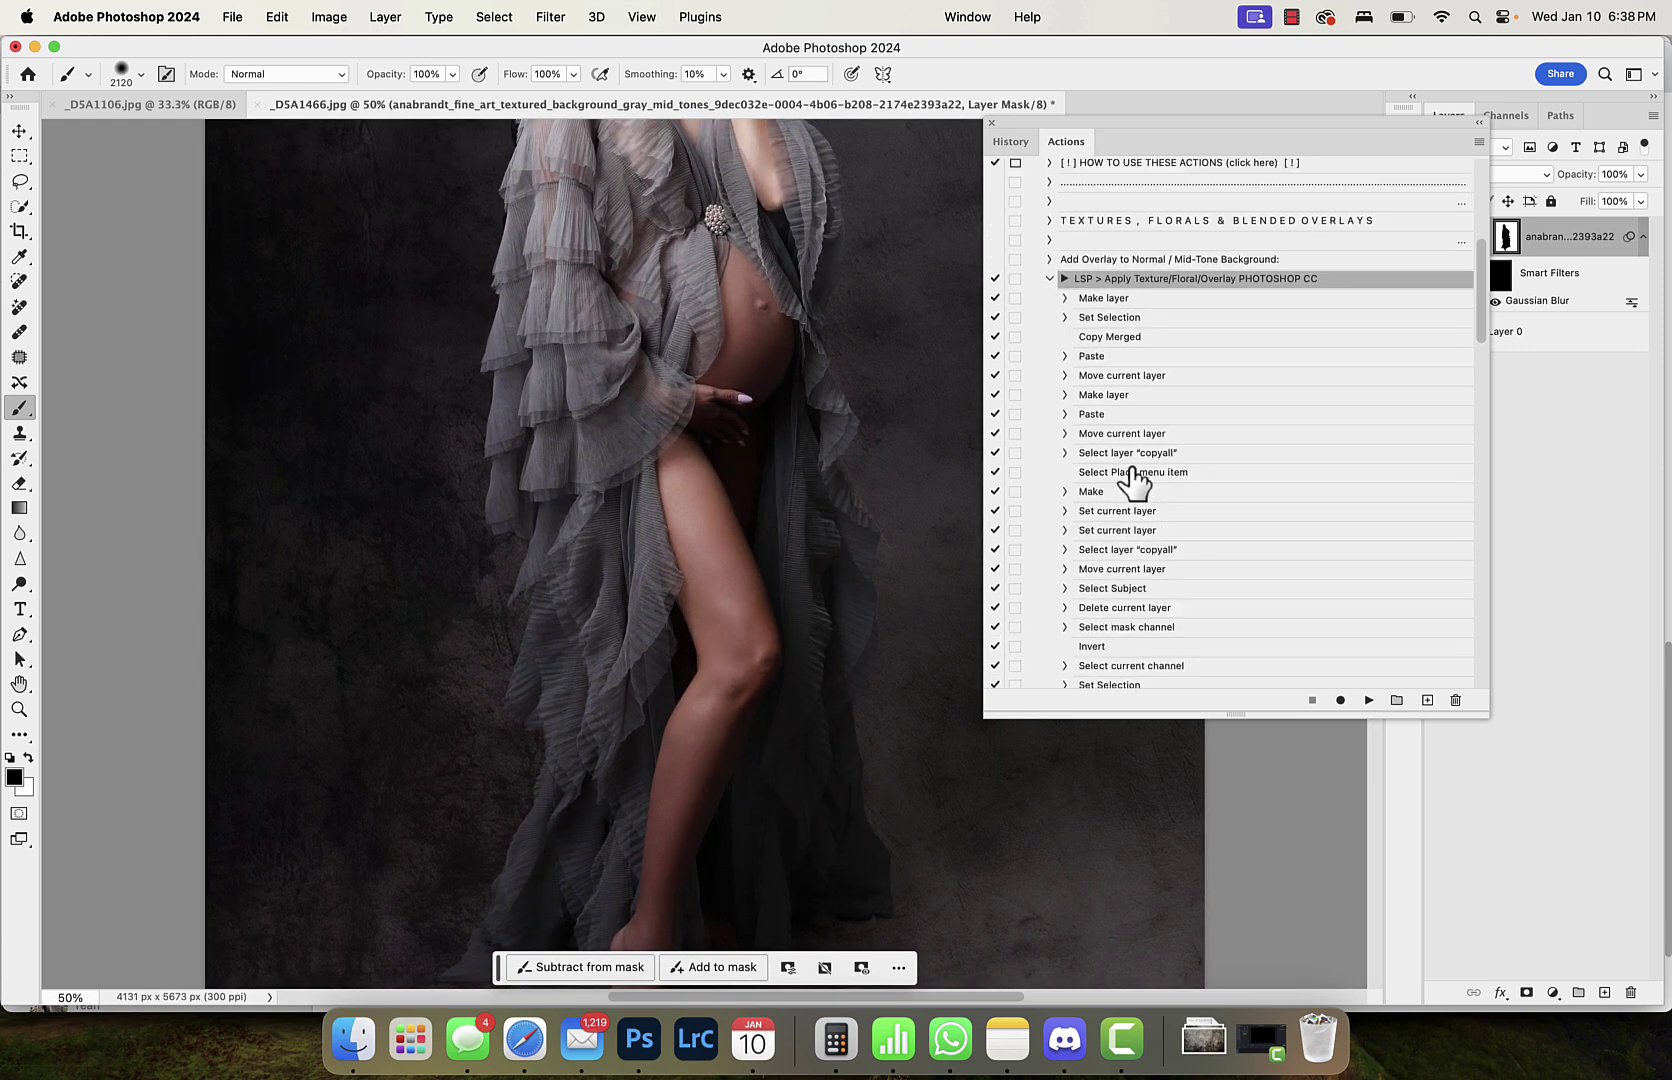
scroll(1135, 482, "up", 1)
scroll(735, 485, "up", 5)
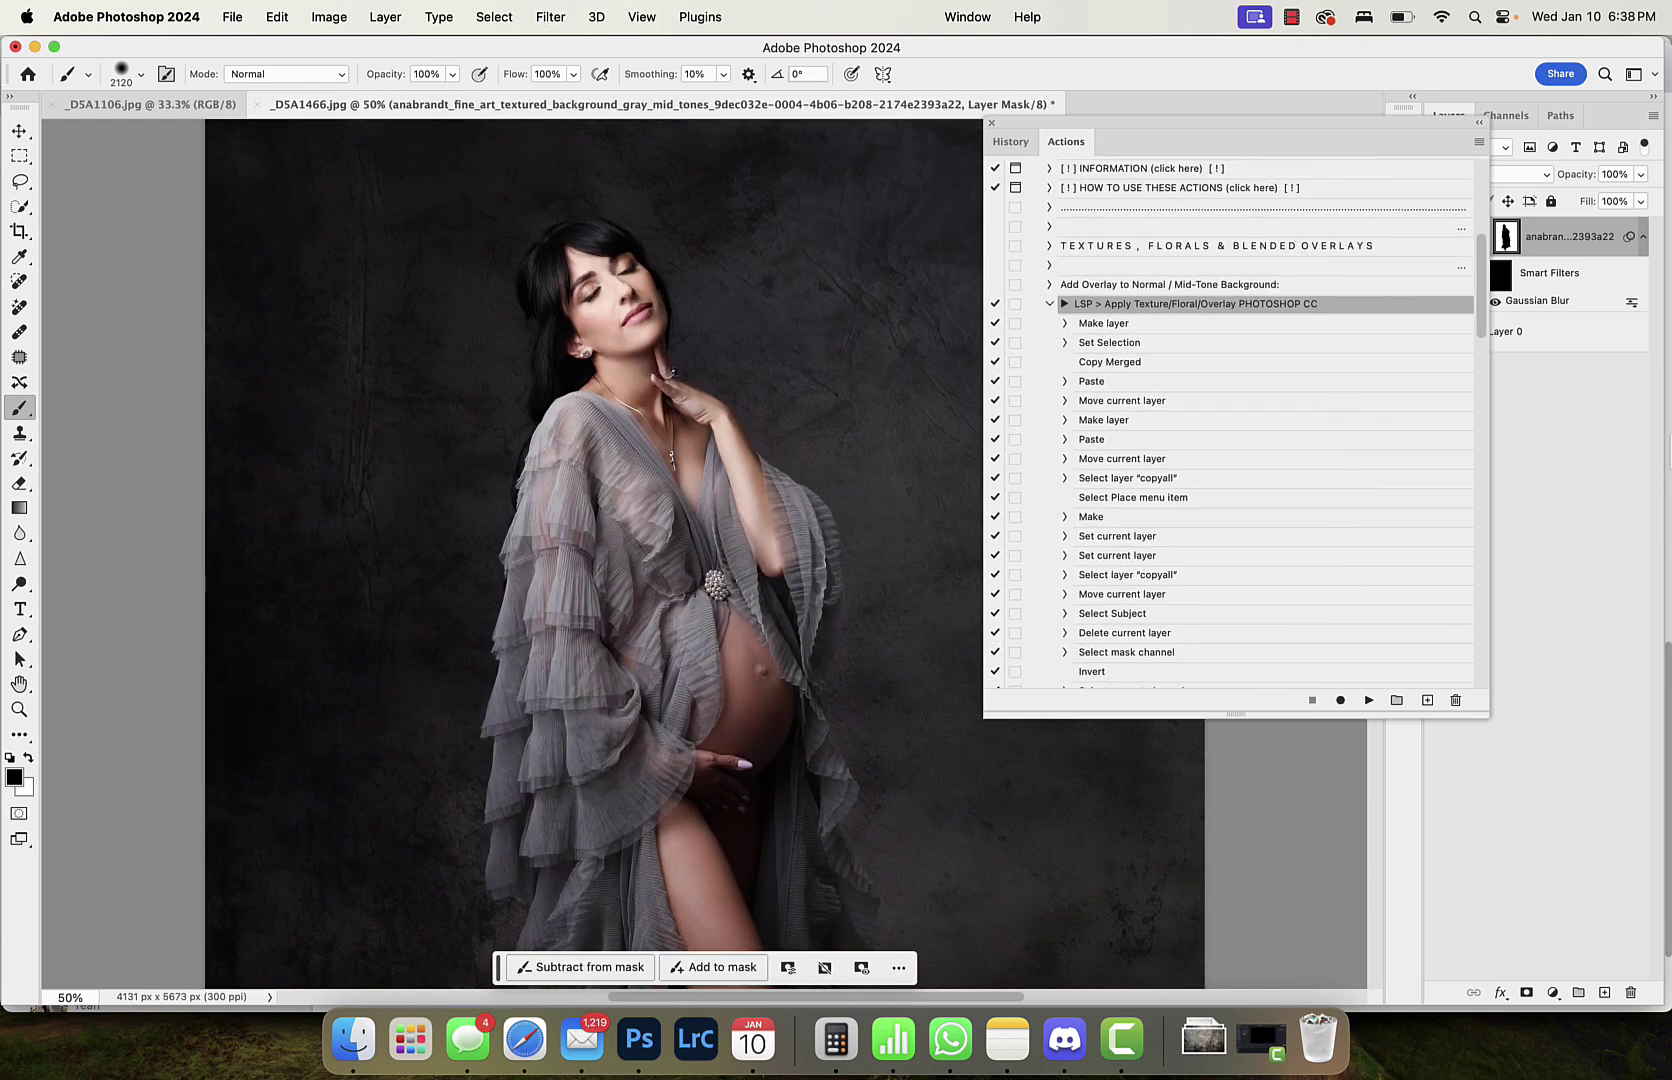
left_click(19, 131)
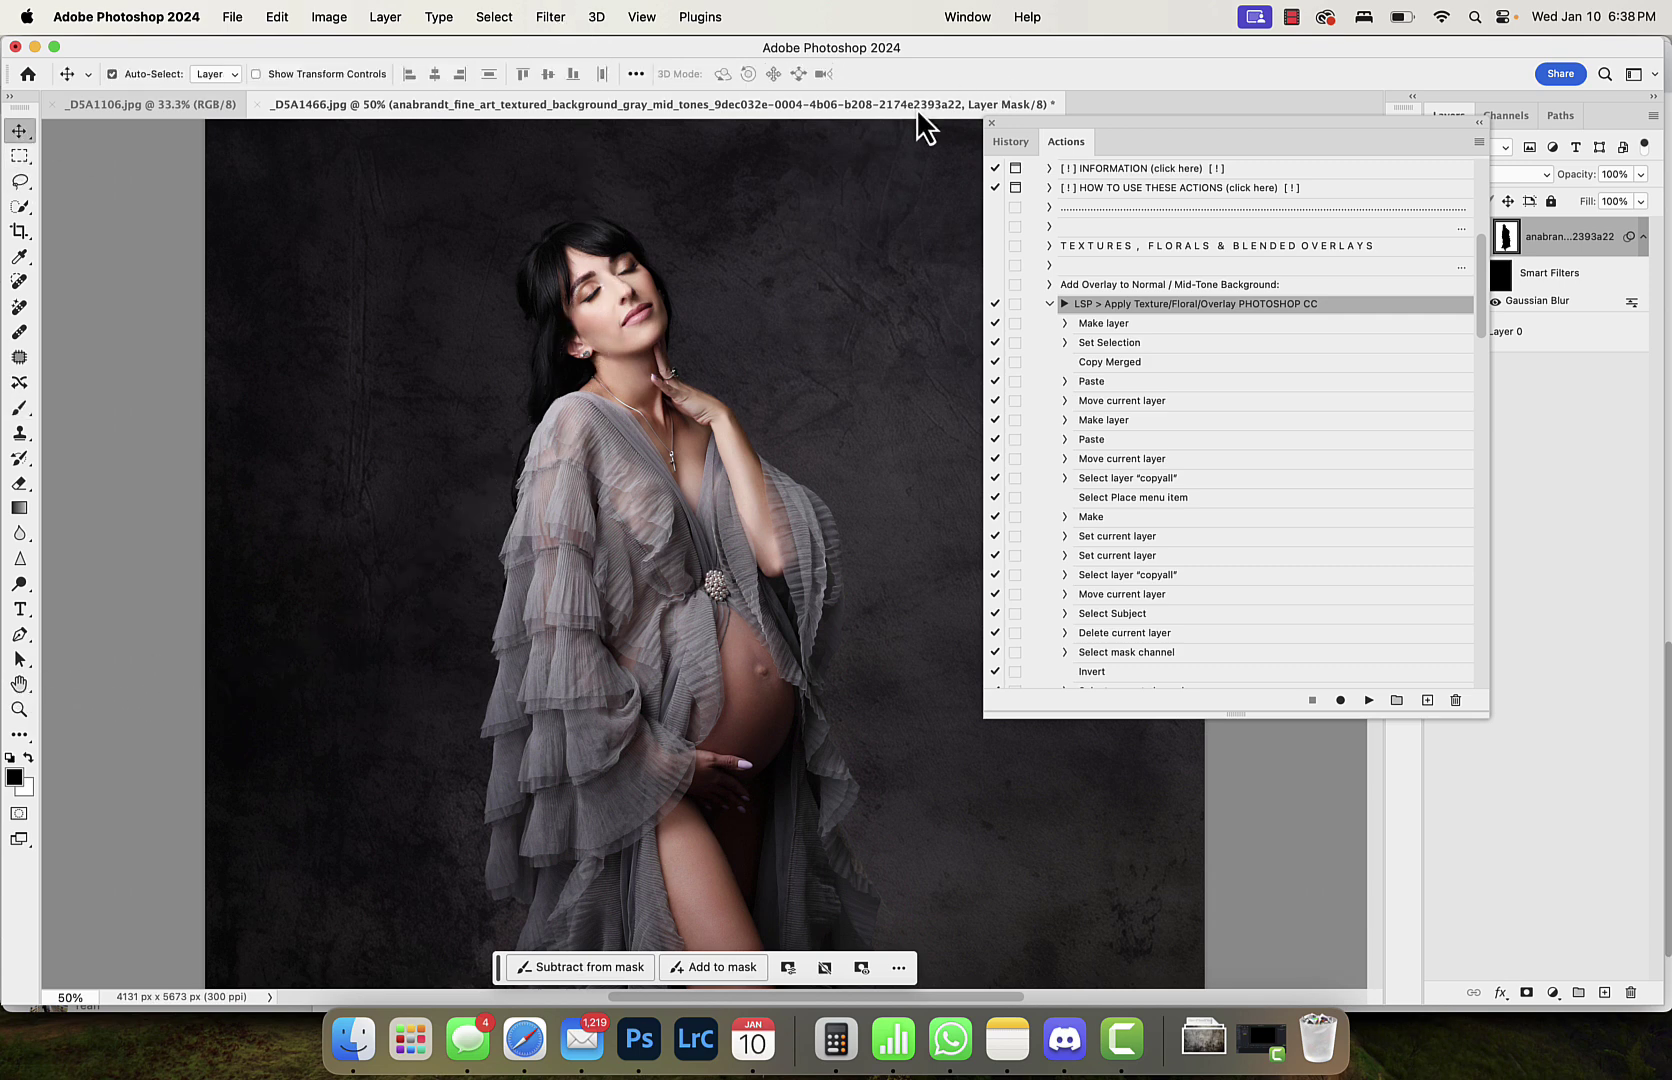
Step: Show the Layers panel and toggle the soft-light texture overlay off and back on
left_click_drag(1063, 131, 1323, 186)
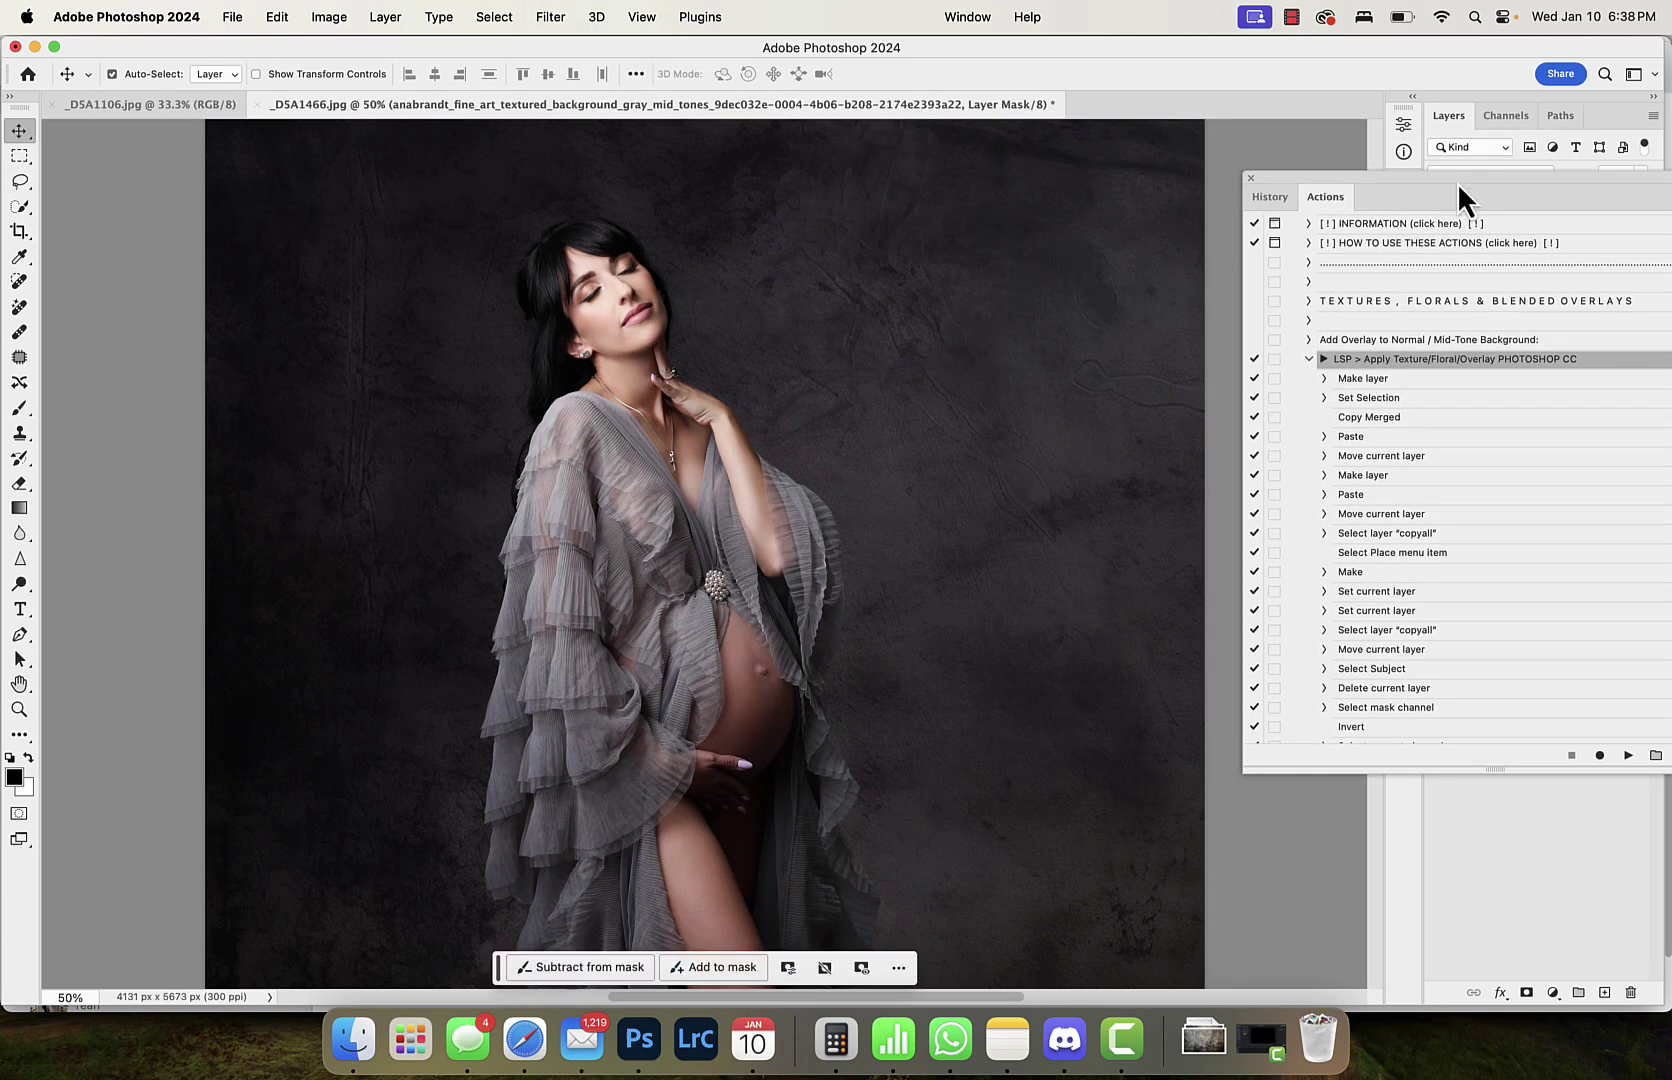
left_click(967, 17)
left_click(1040, 415)
left_click_drag(1308, 178, 1250, 414)
left_click(1439, 237)
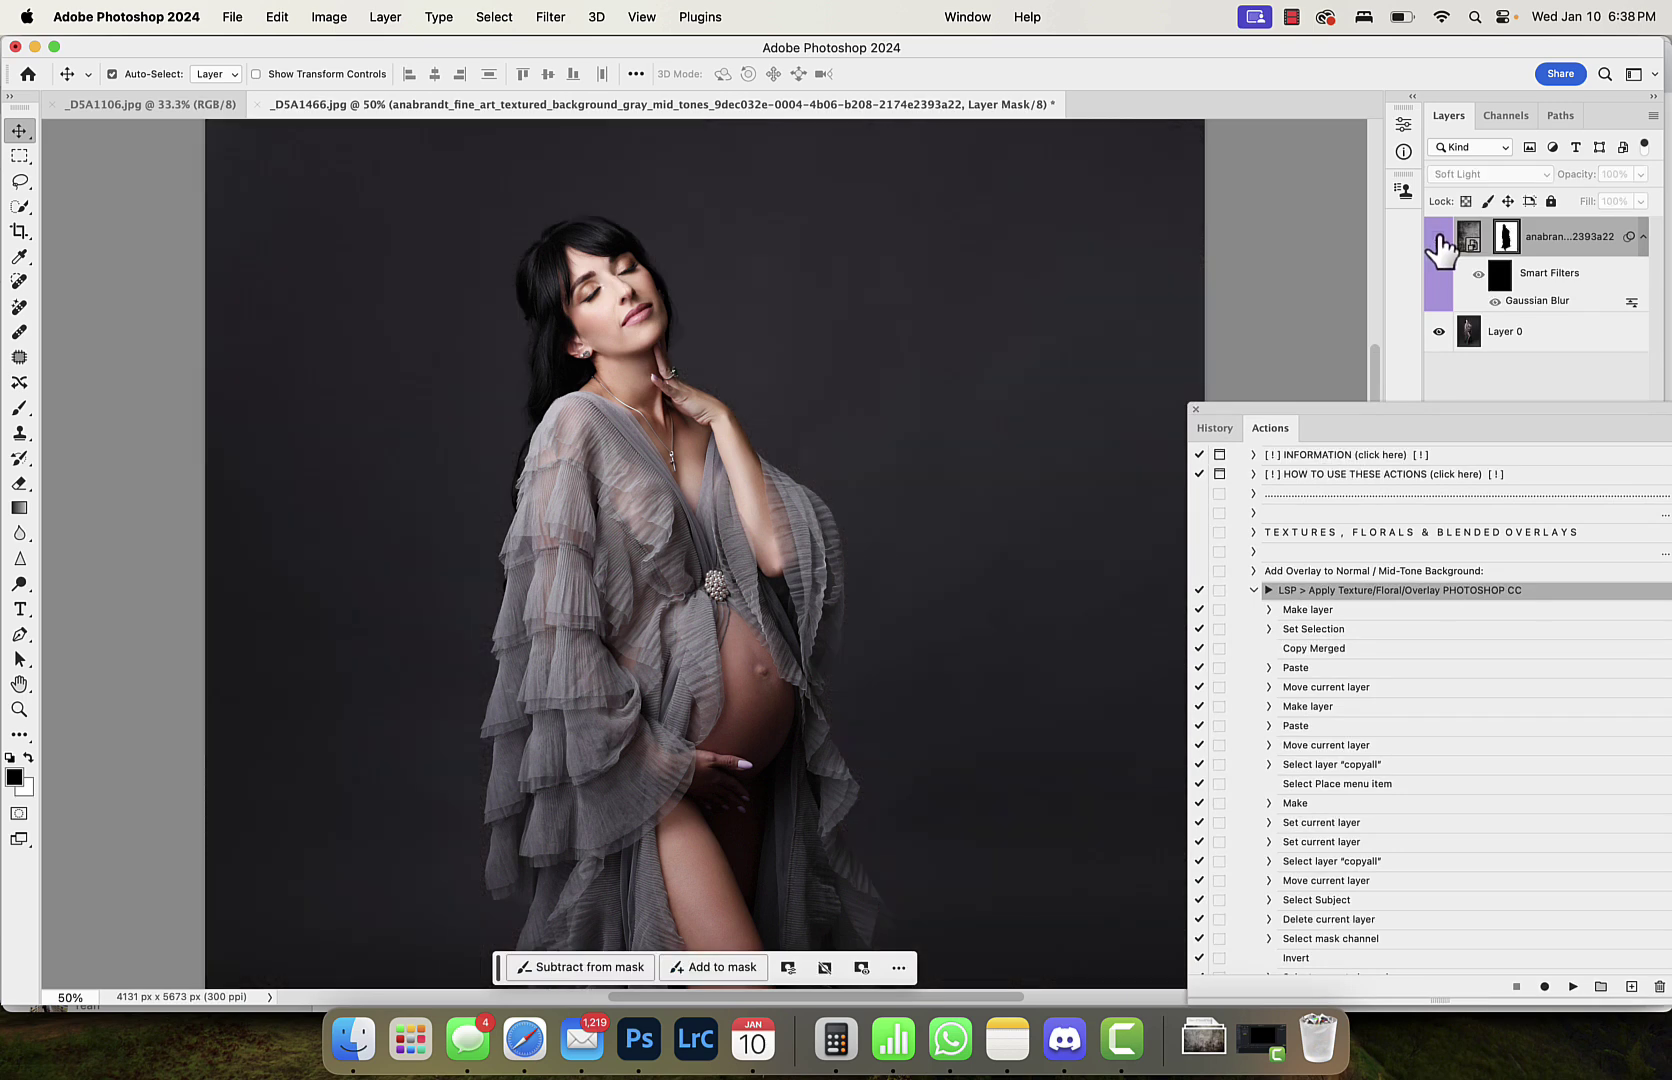
left_click(1439, 238)
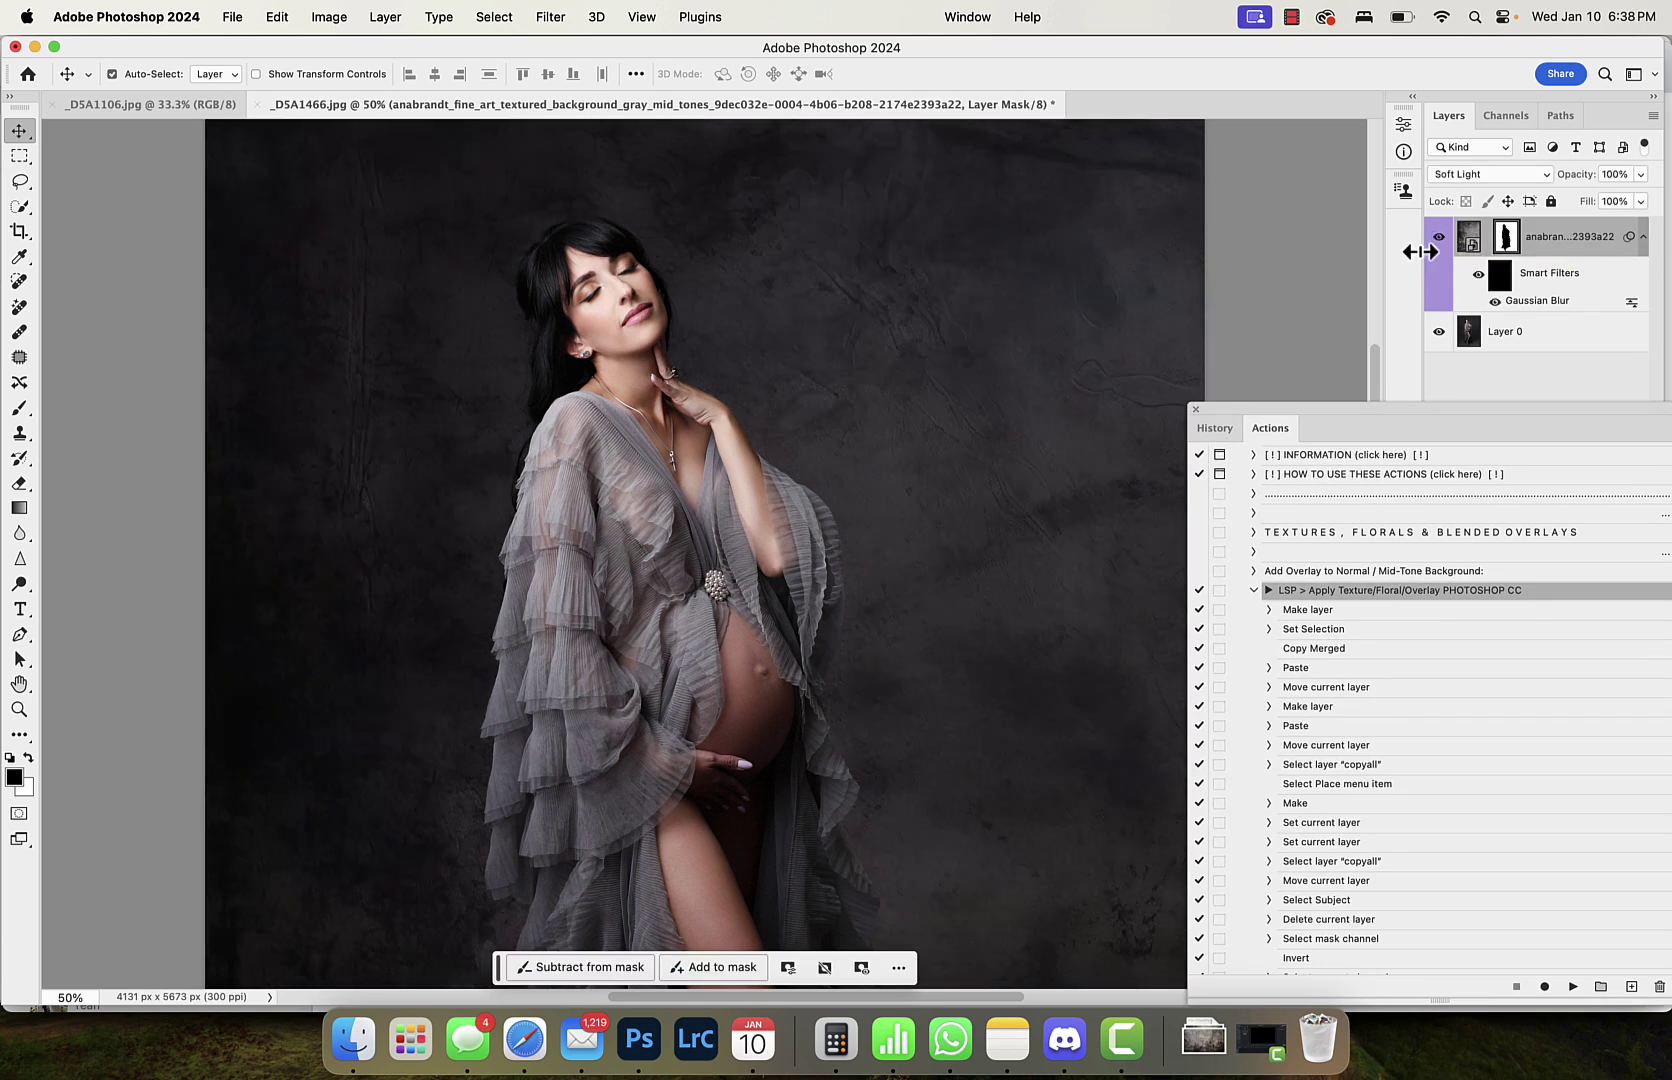
Step: Close the Actions panel
left_click(1197, 409)
scroll(1216, 375, "down", 5)
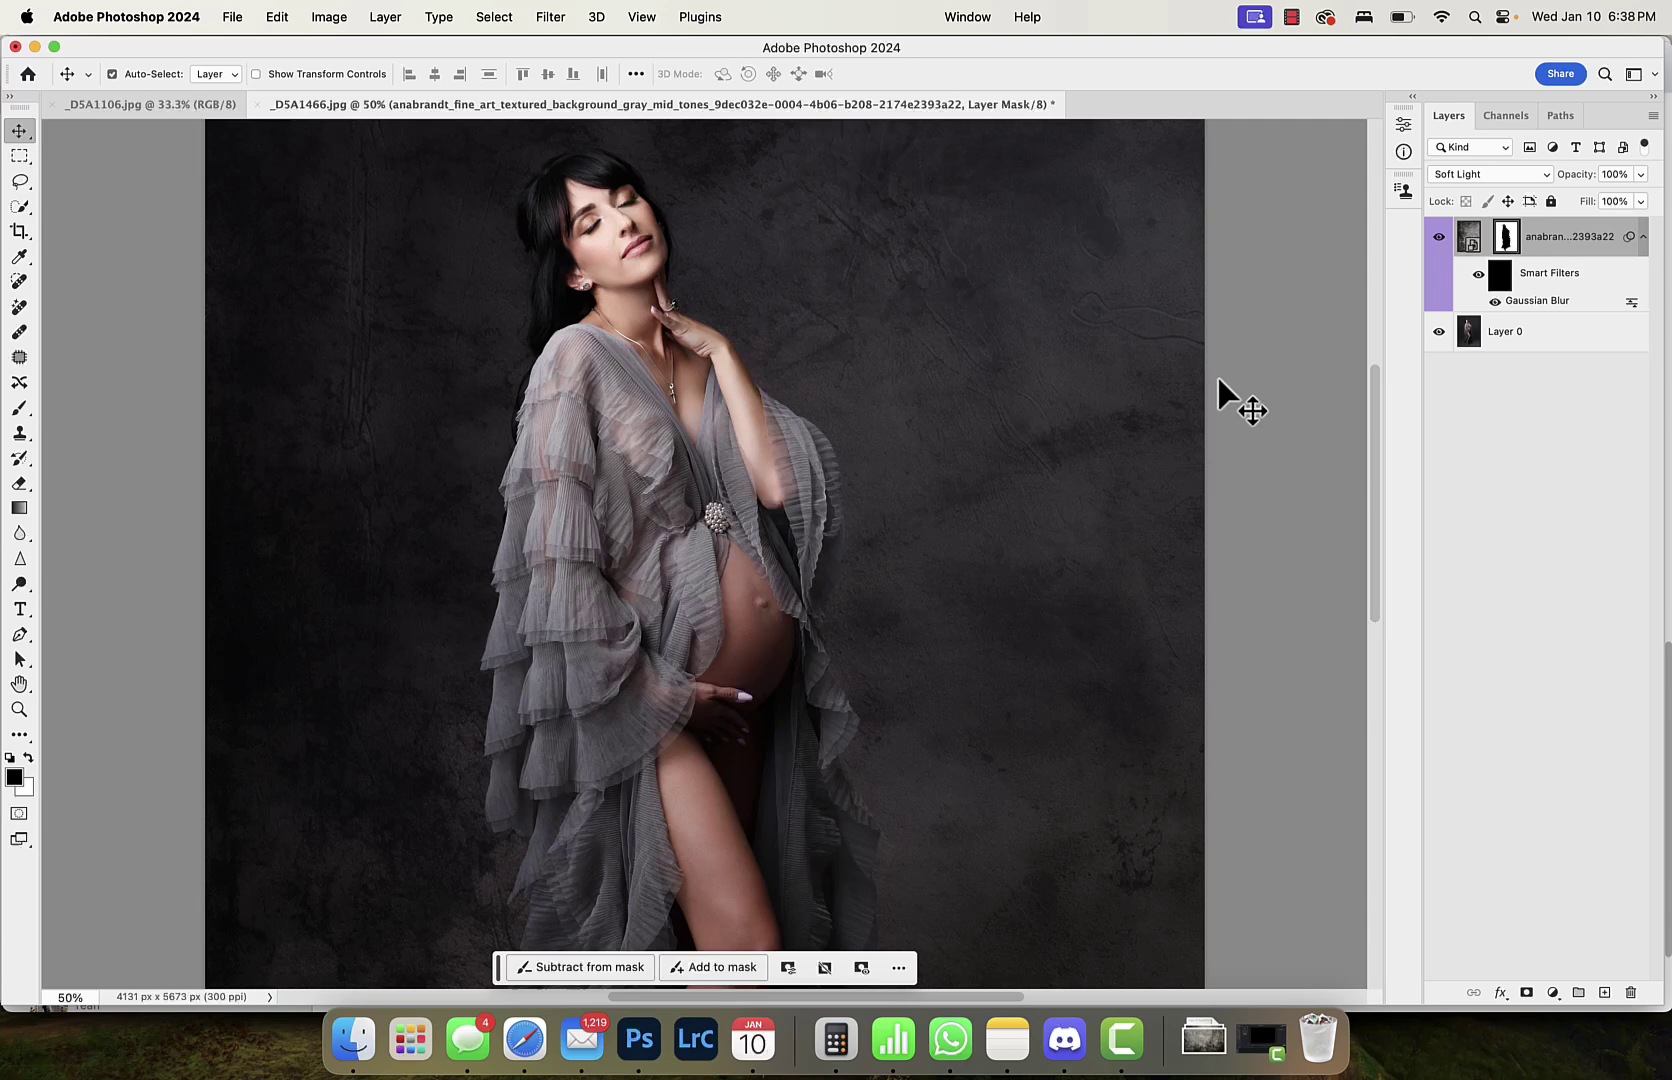
scroll(1217, 374, "down", 5)
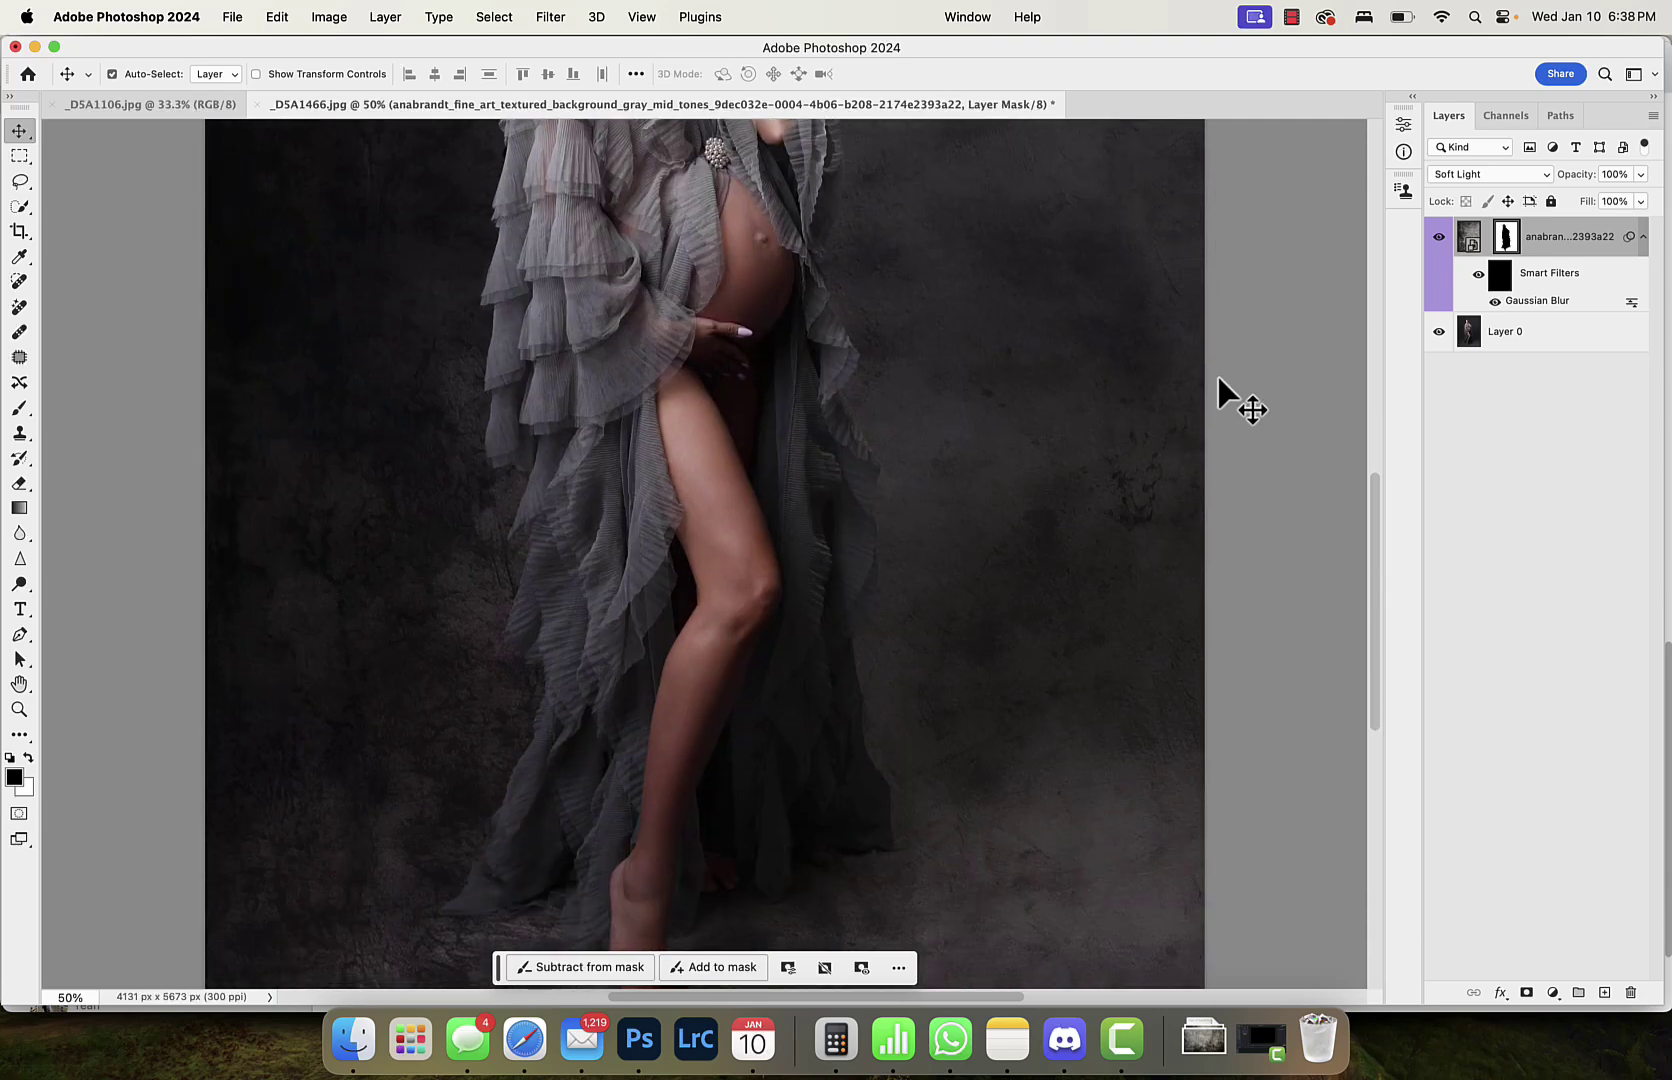
scroll(1217, 376, "up", 10)
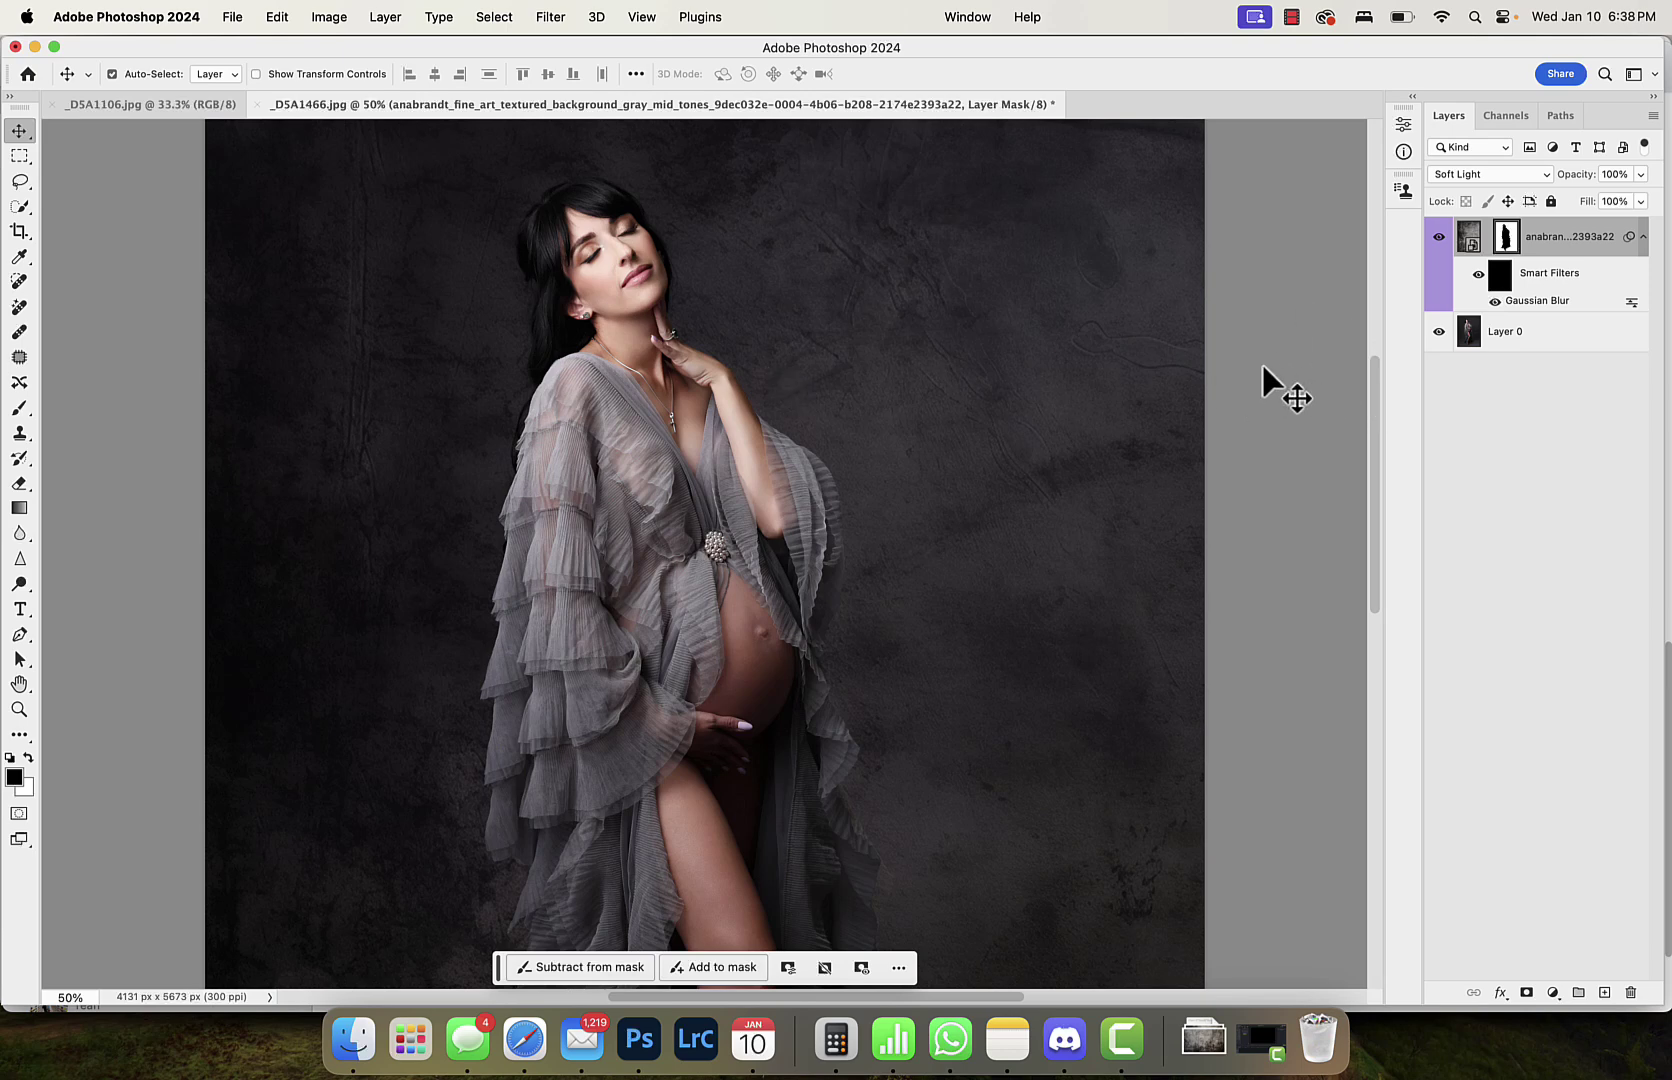
Step: Switch to Discord, dismissing the clipboard export warning, to check the purple texture upscale
left_click(1067, 1035)
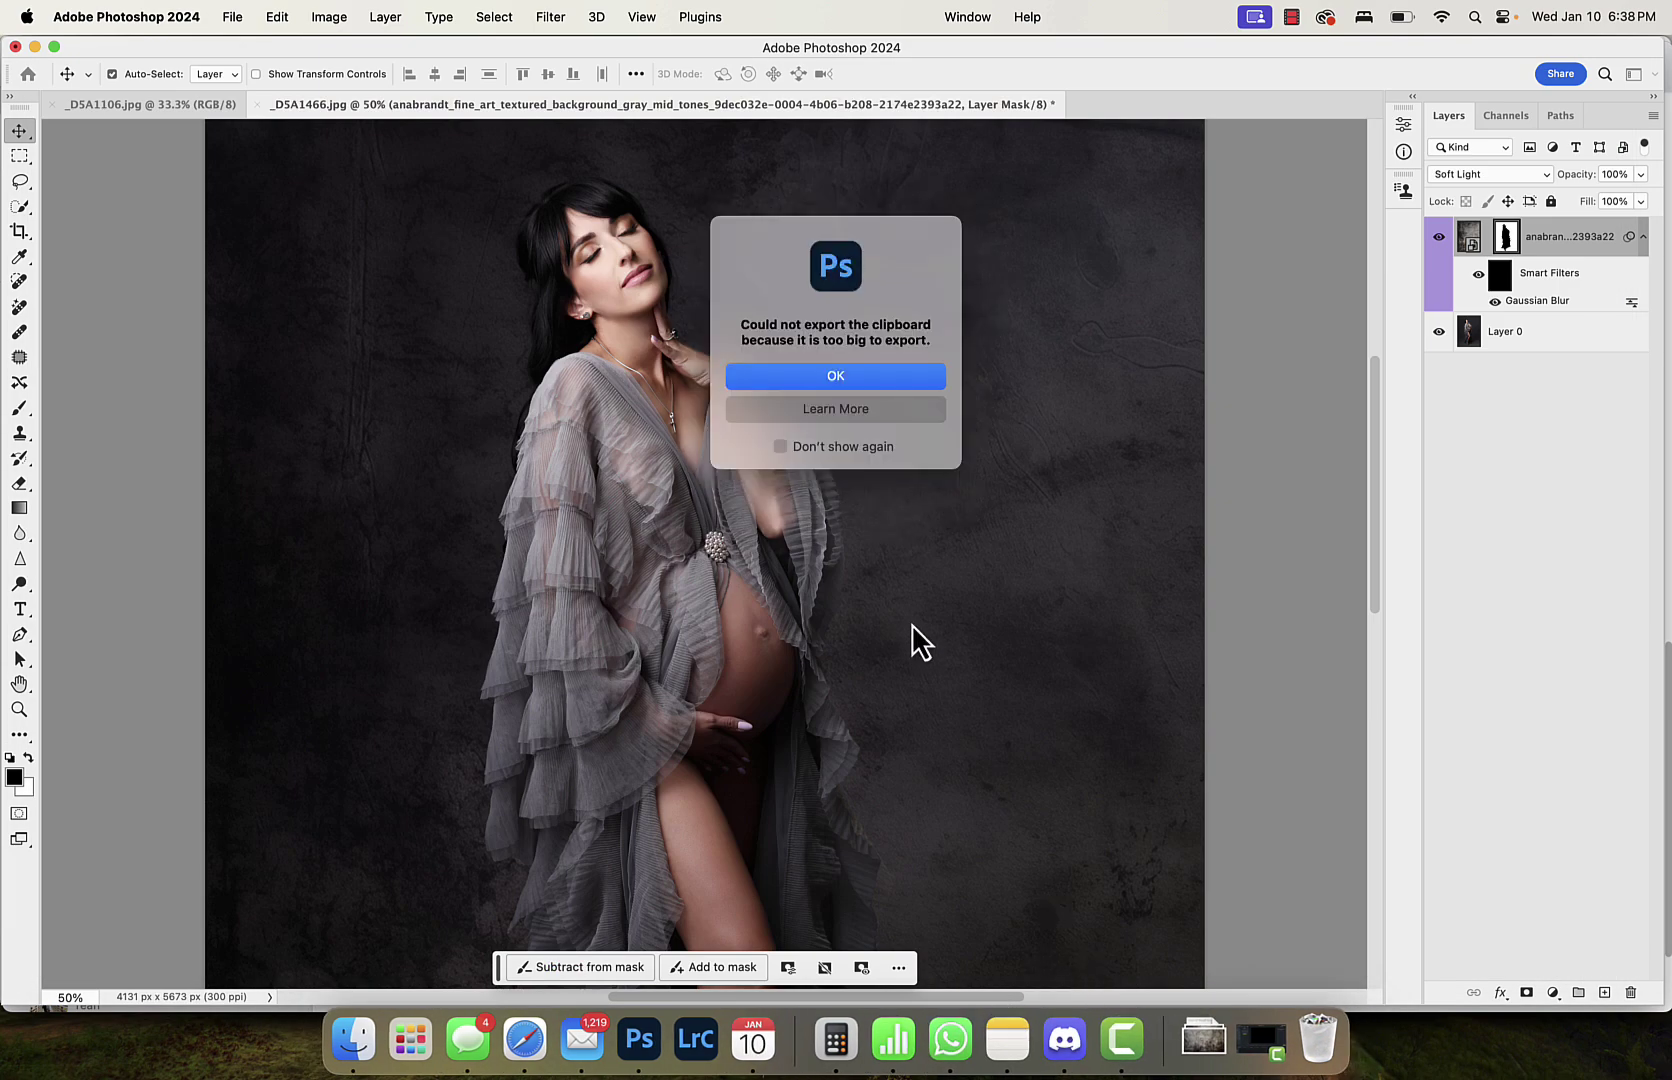
left_click(829, 378)
scroll(1034, 695, "down", 5)
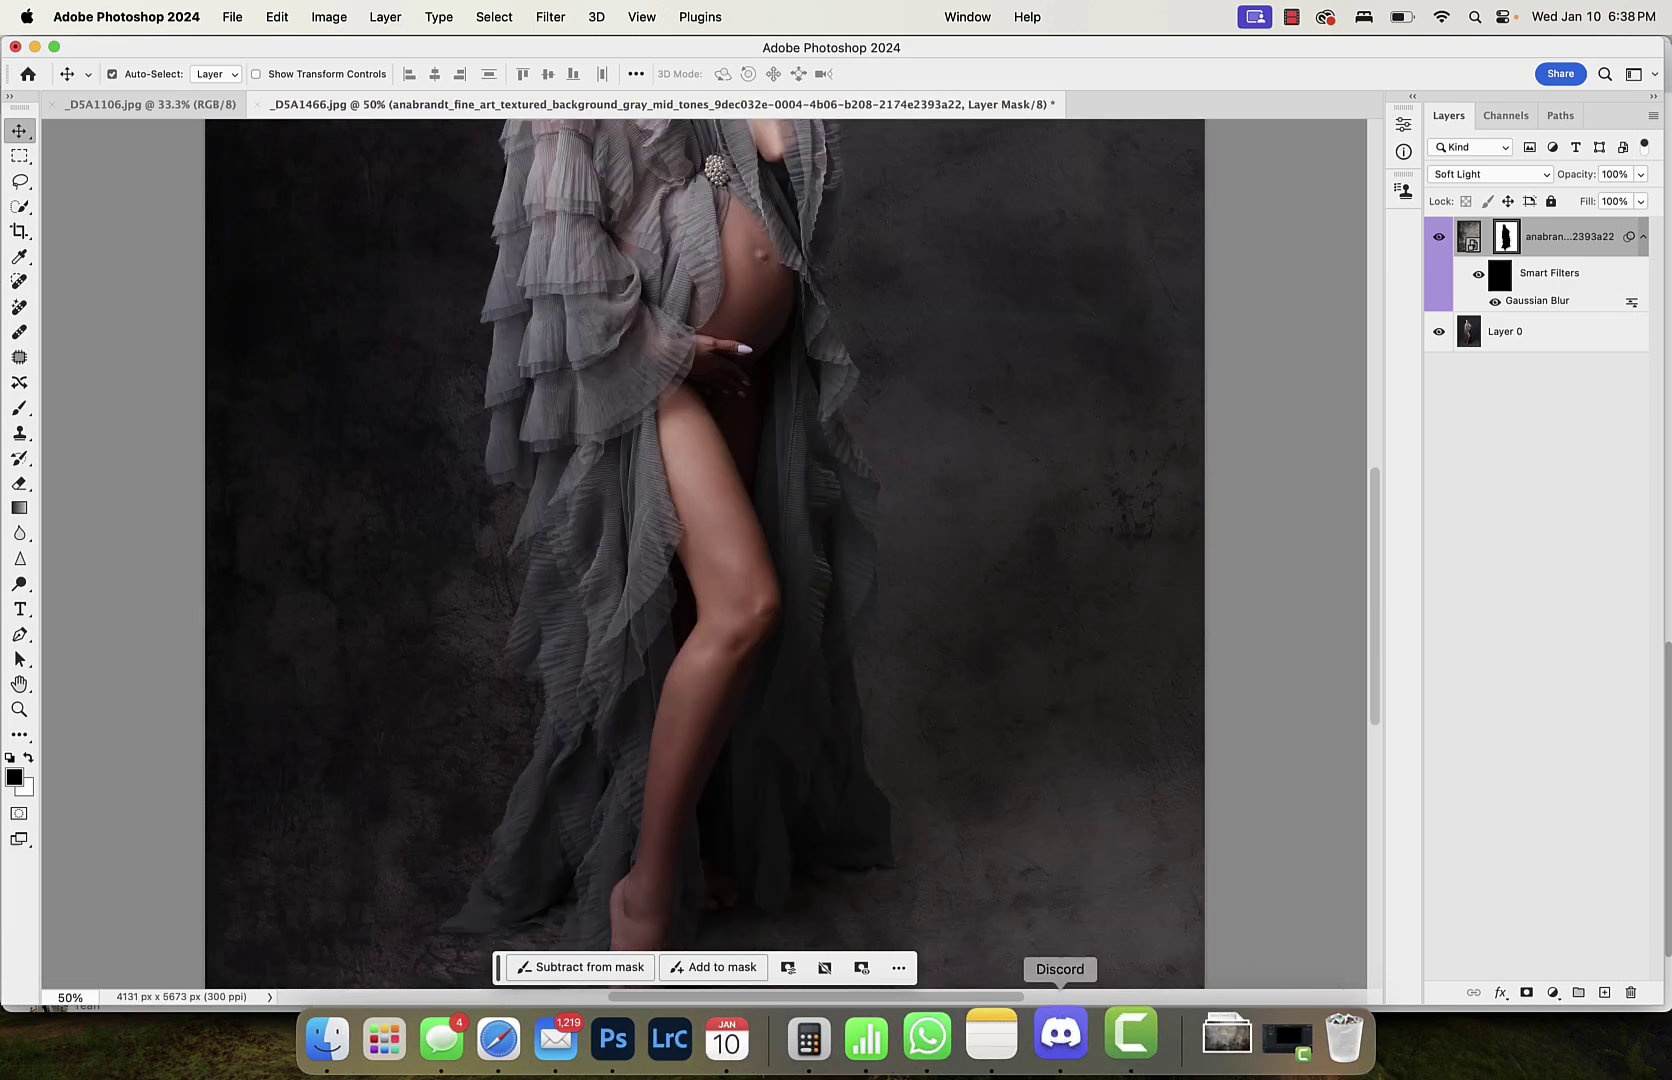
left_click(1065, 1038)
scroll(831, 703, "down", 10)
scroll(829, 701, "up", 4)
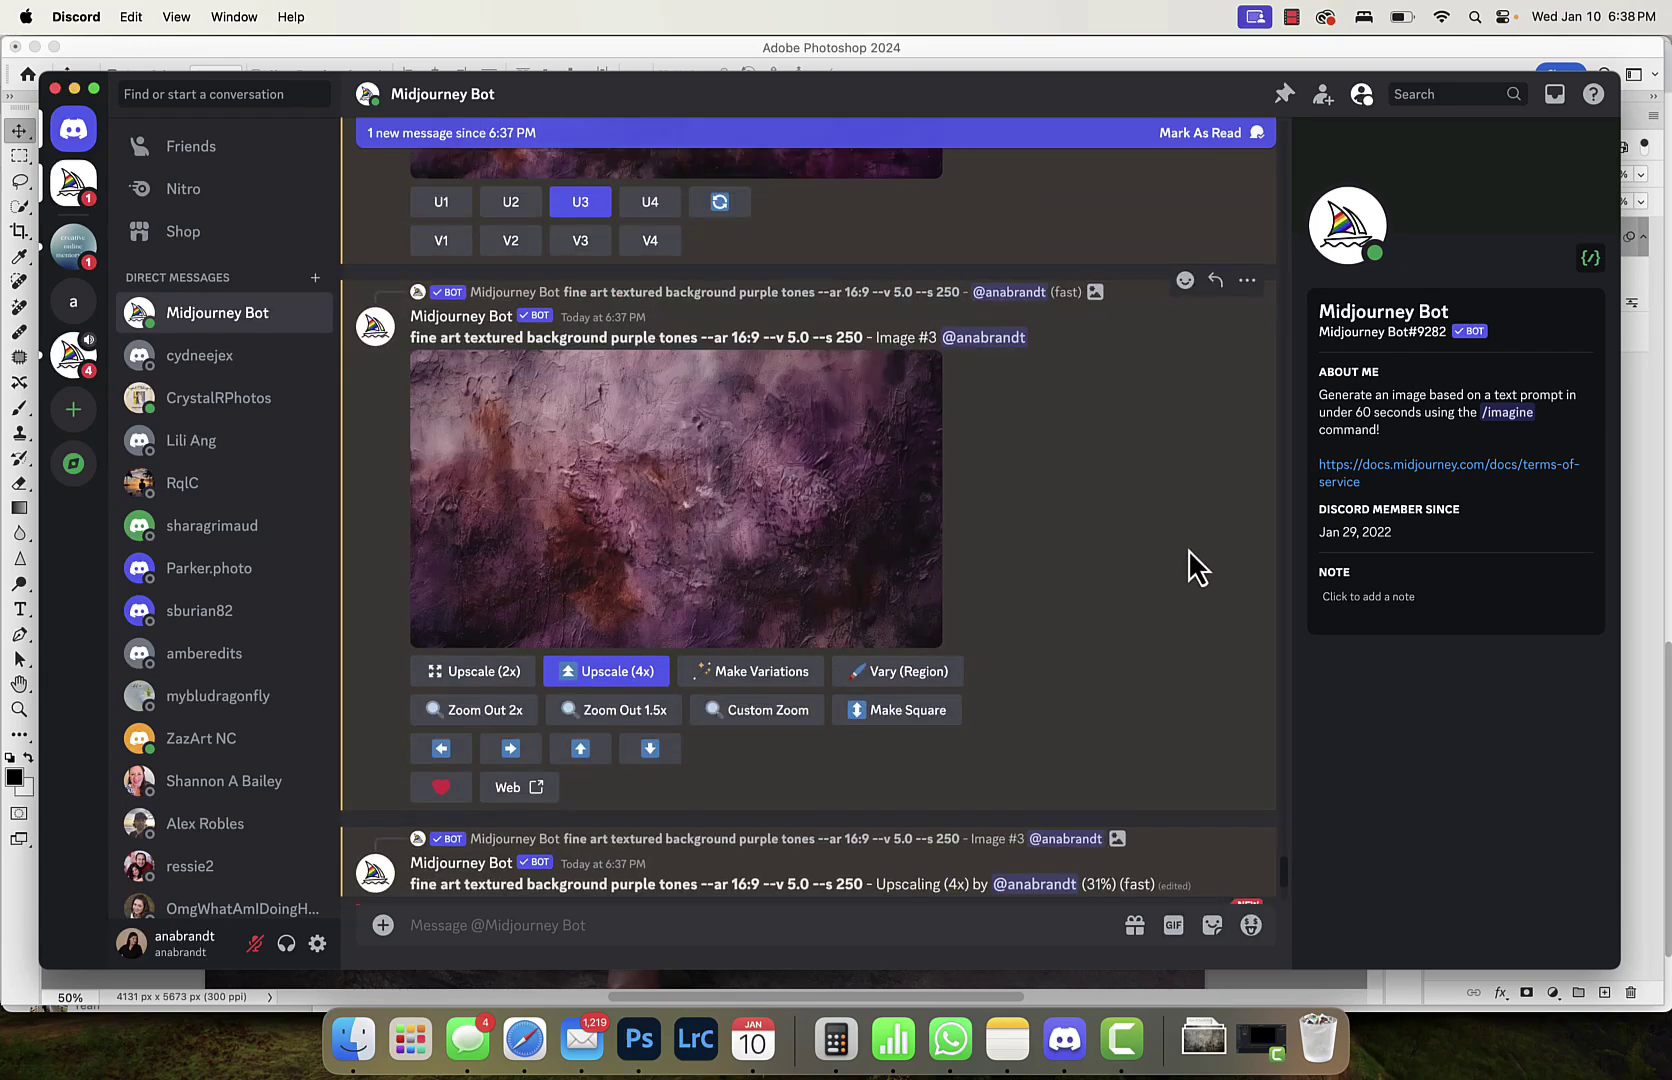
Step: Load theaicreativecollective.com in Safari
left_click(524, 1038)
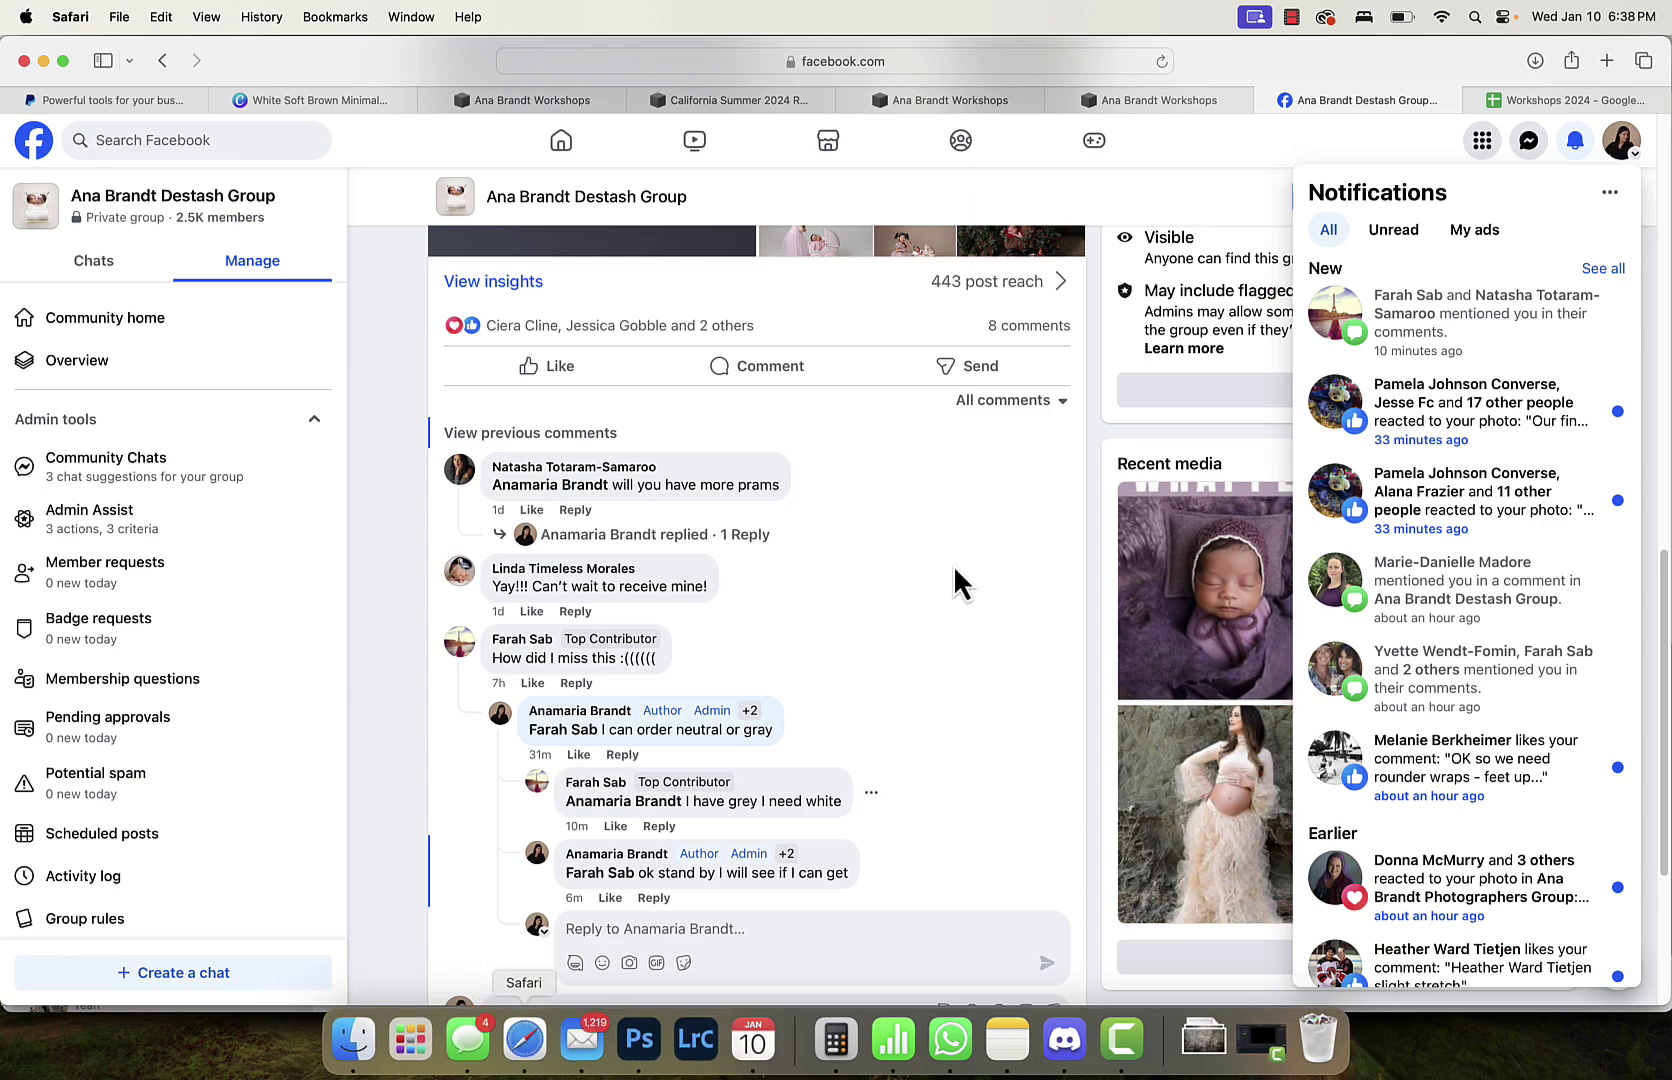
left_click(975, 62)
type("thea")
key("Return")
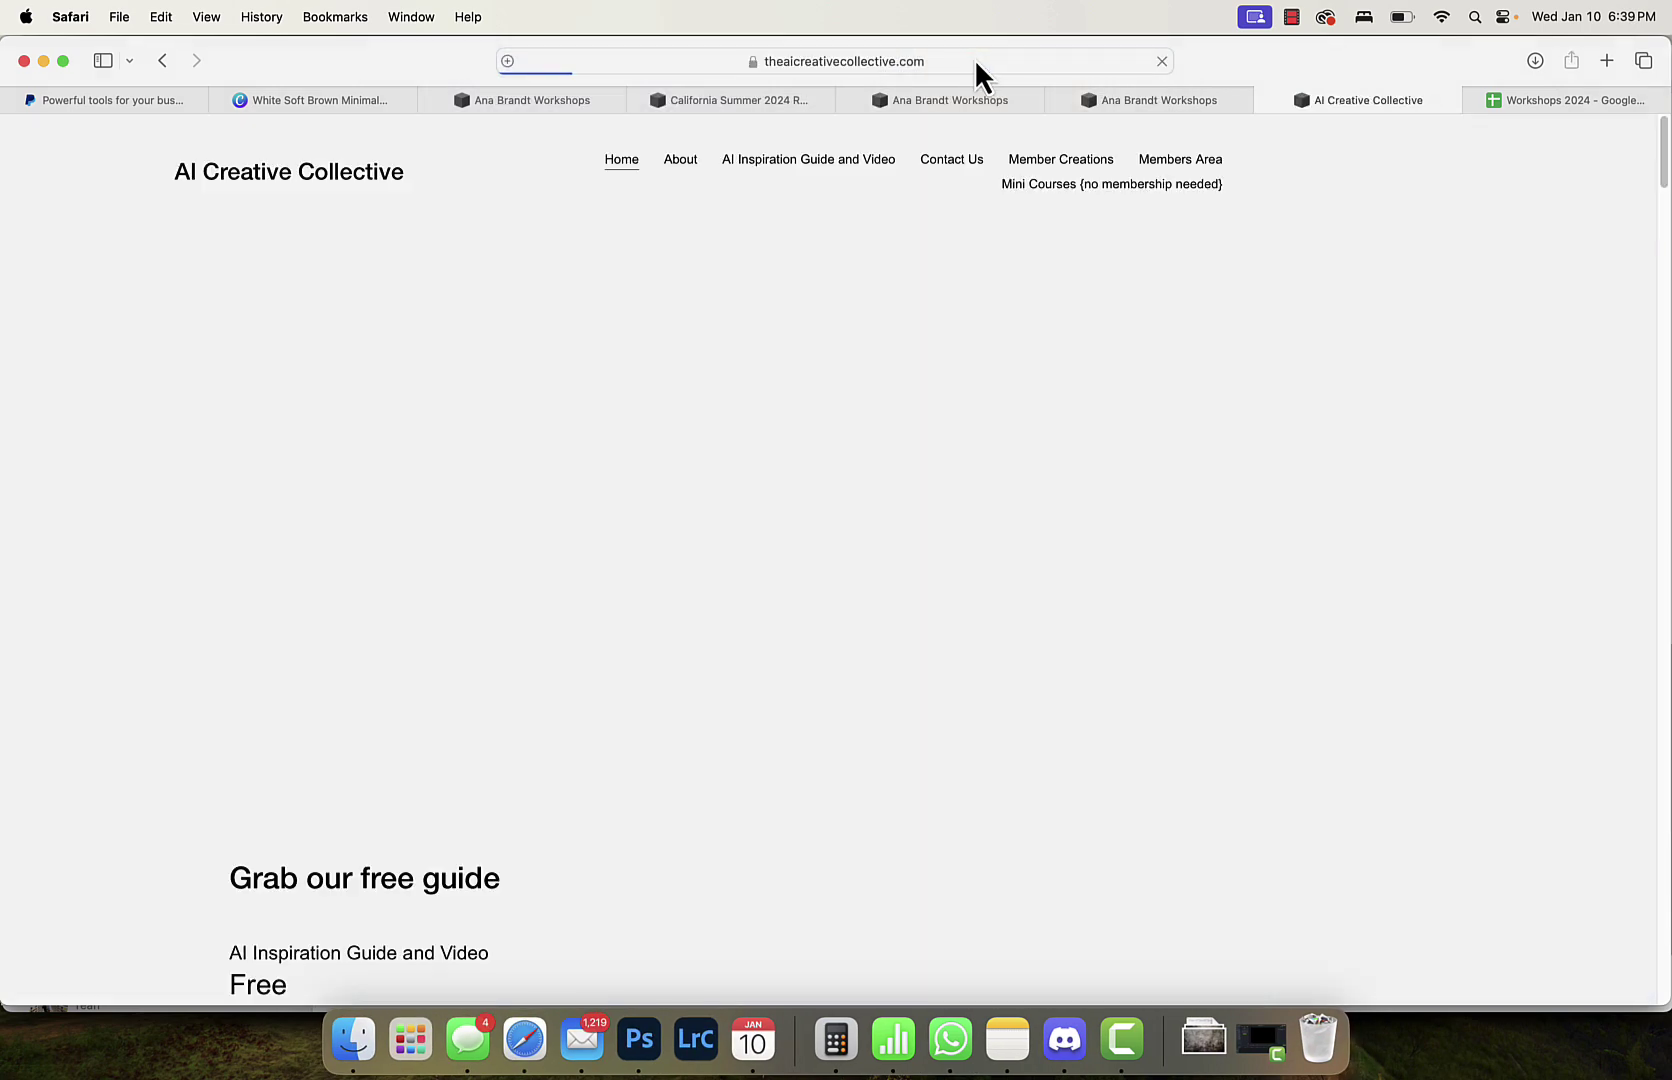
Step: Scroll through the site's free guide, membership plans and courses, then return to the top
scroll(1343, 433, "down", 5)
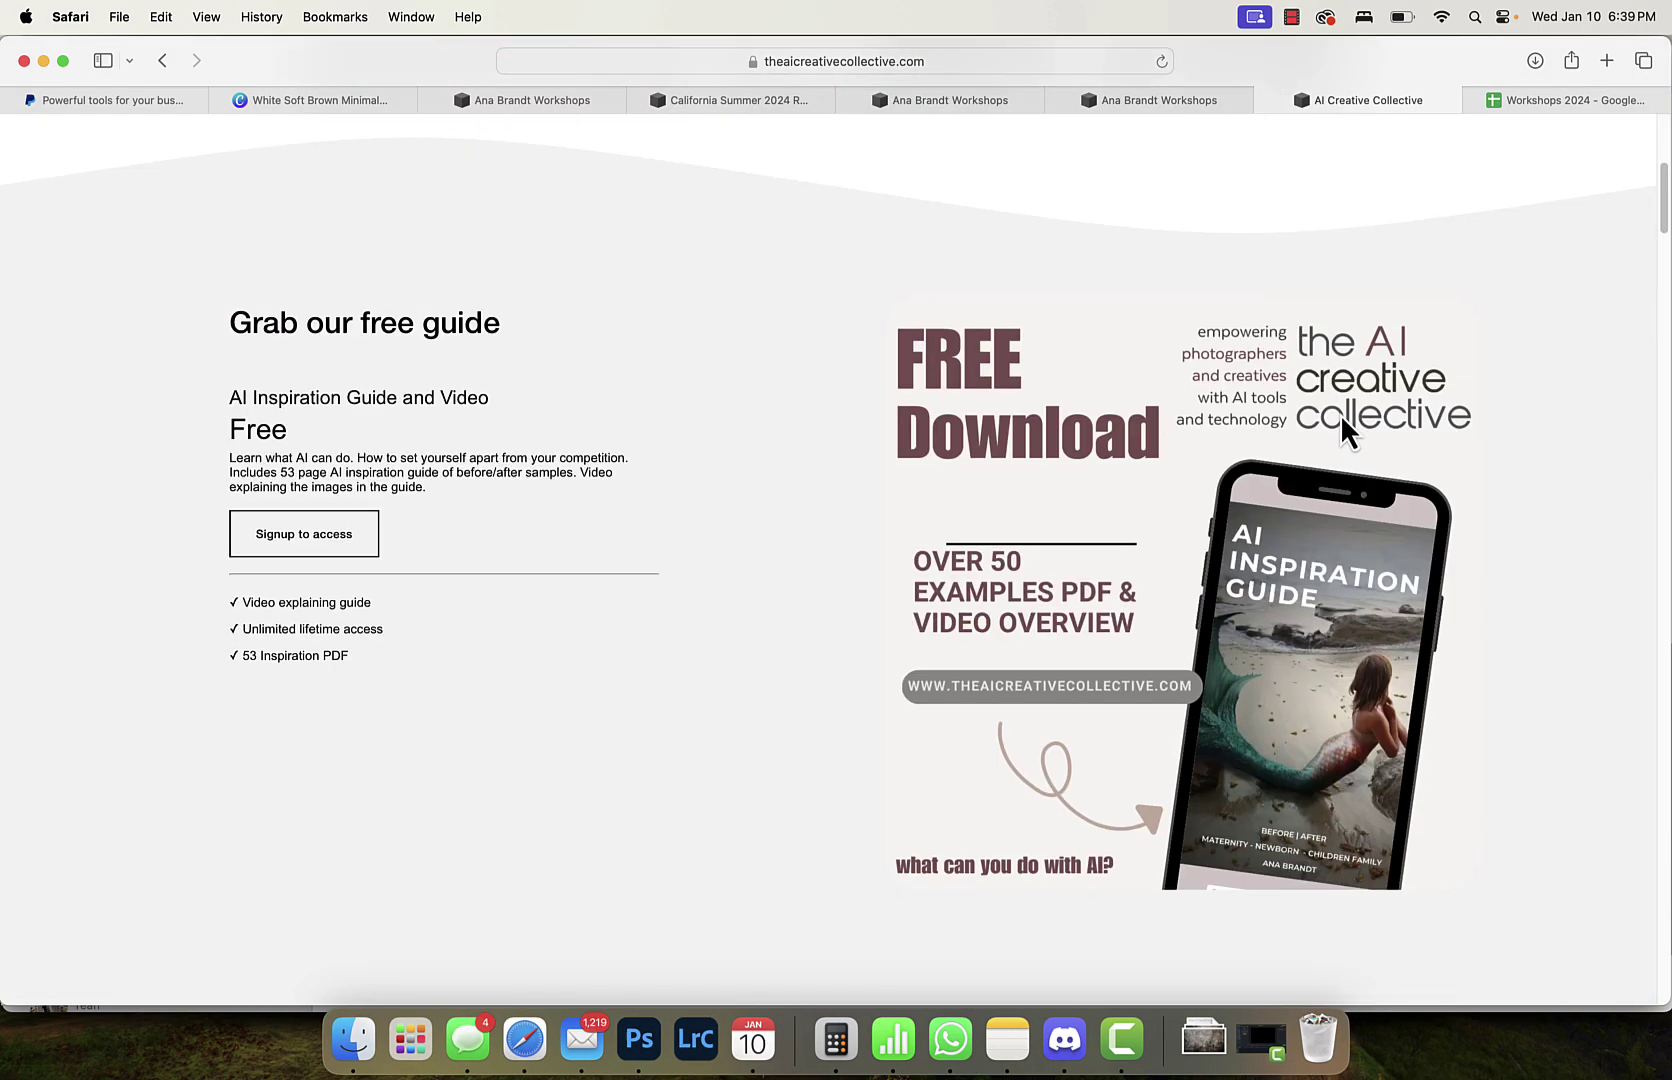
scroll(1343, 433, "down", 3)
scroll(1280, 390, "up", 1)
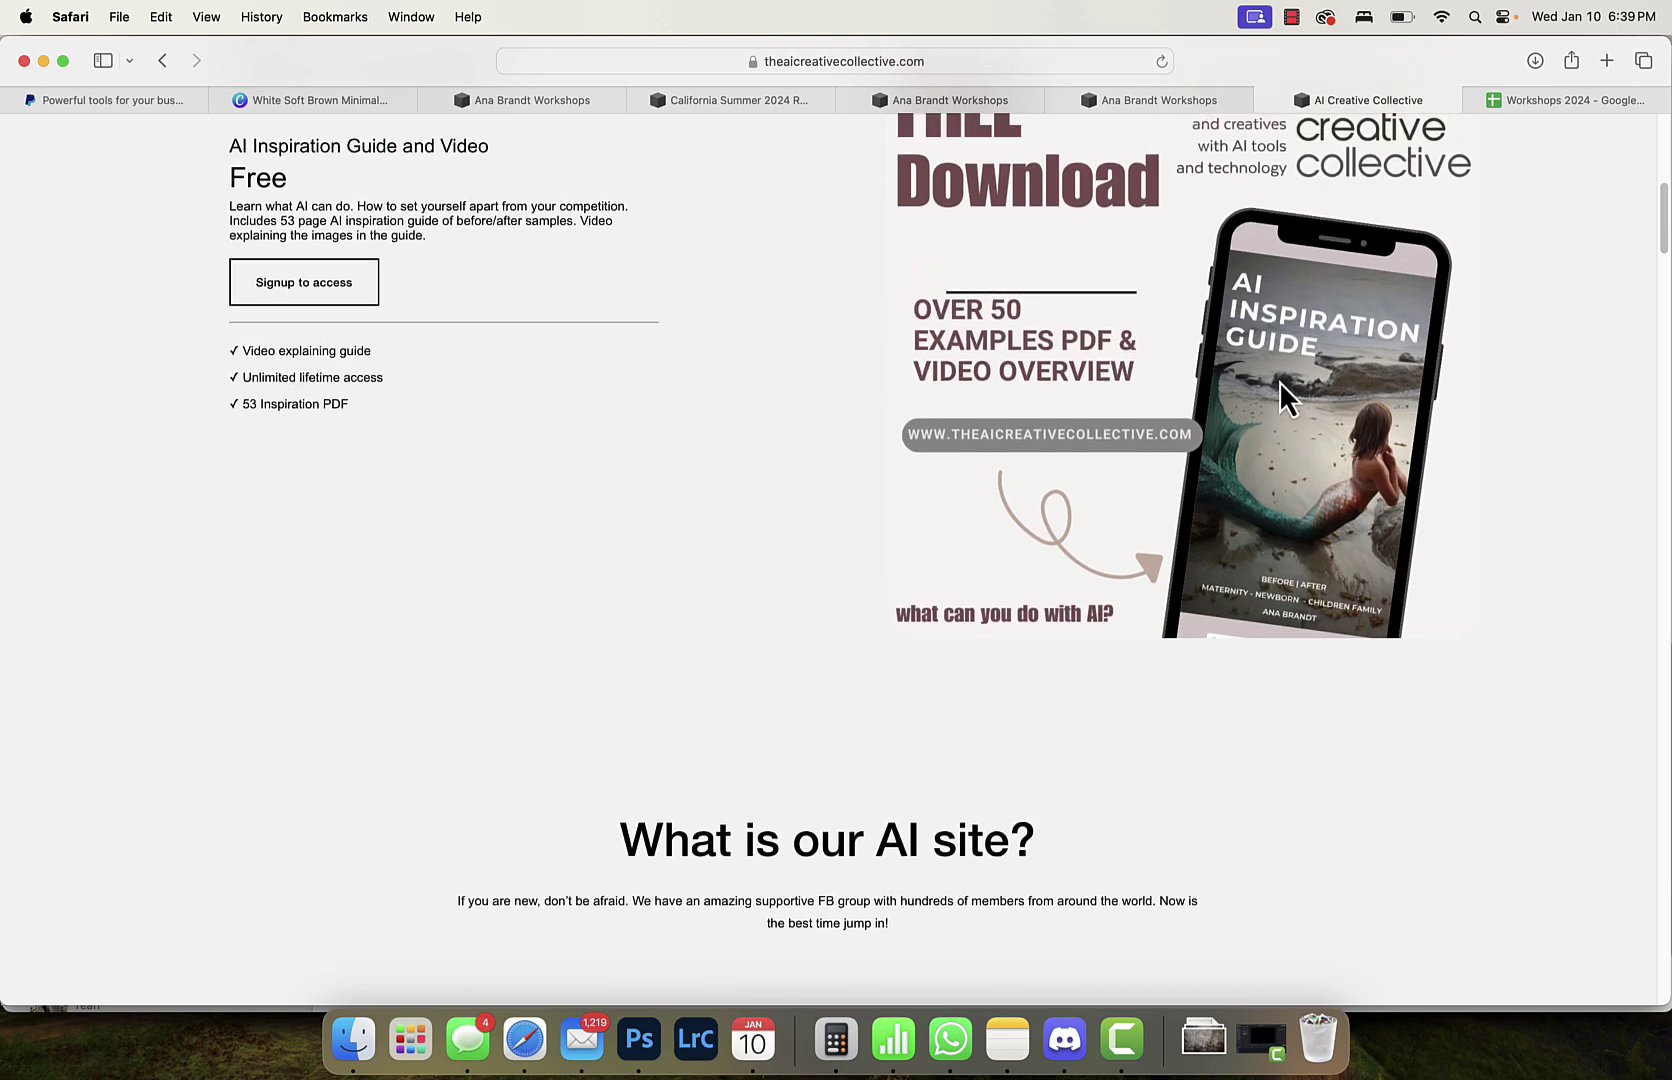
scroll(1347, 463, "down", 5)
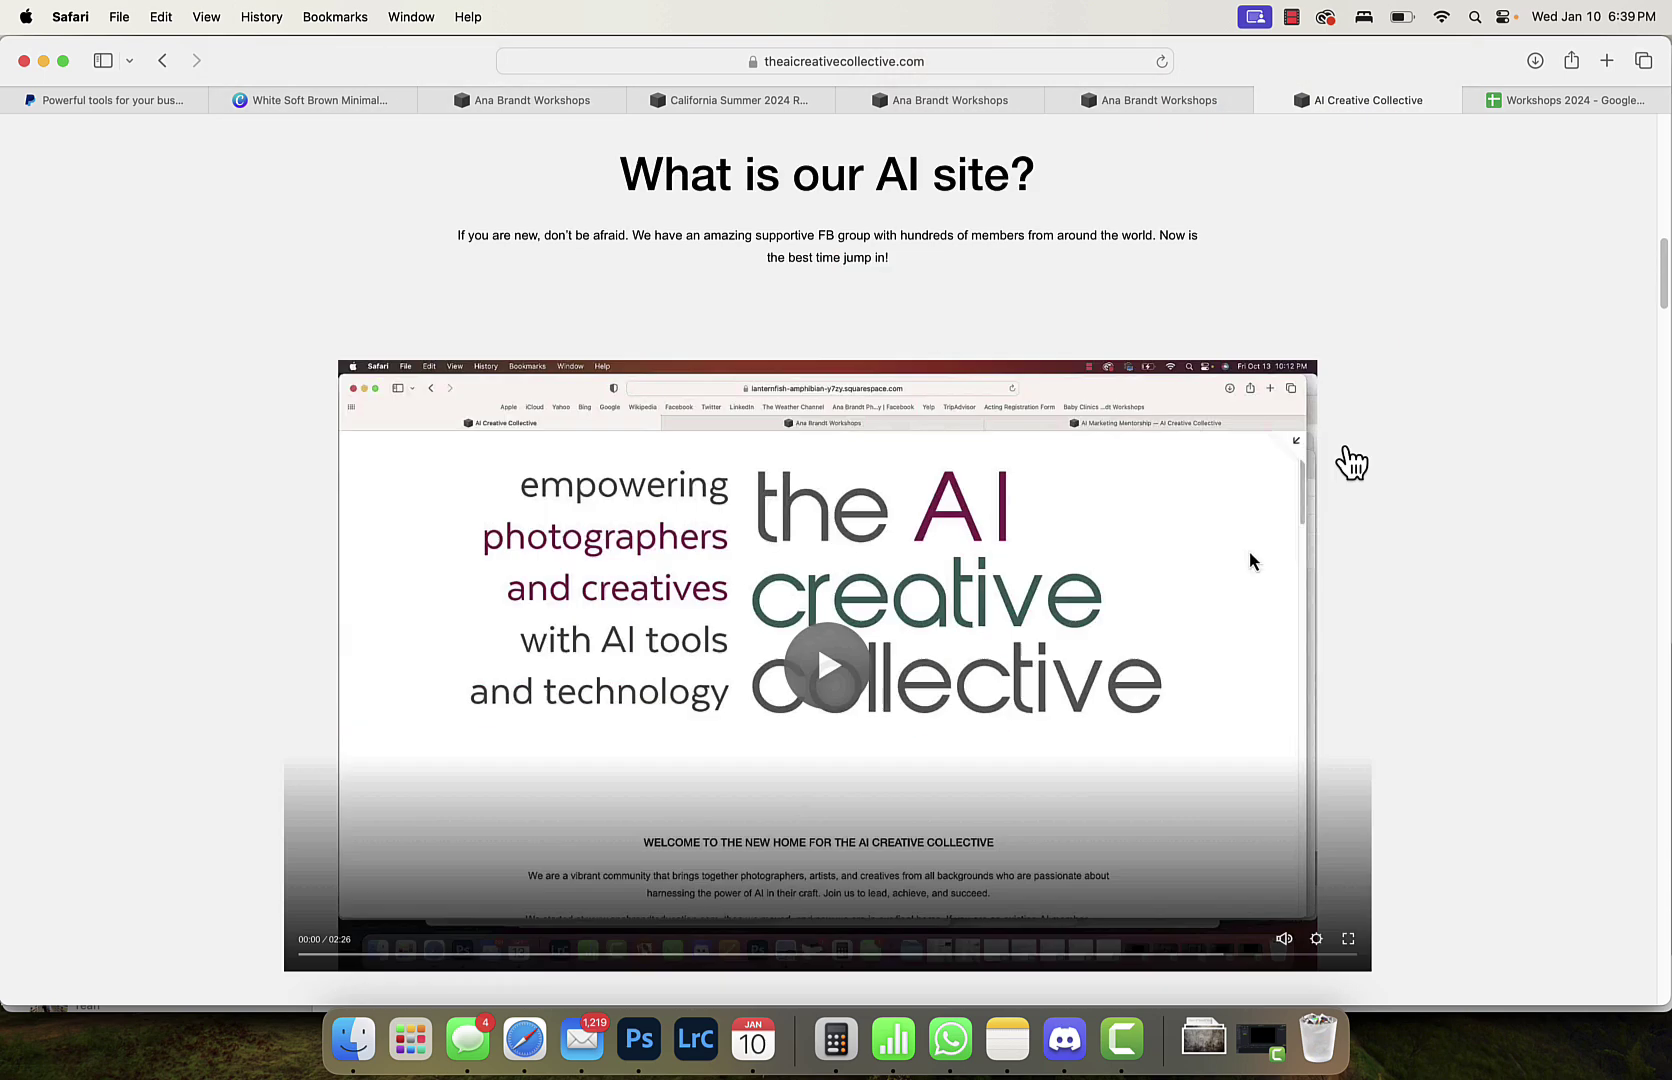
scroll(1350, 463, "down", 15)
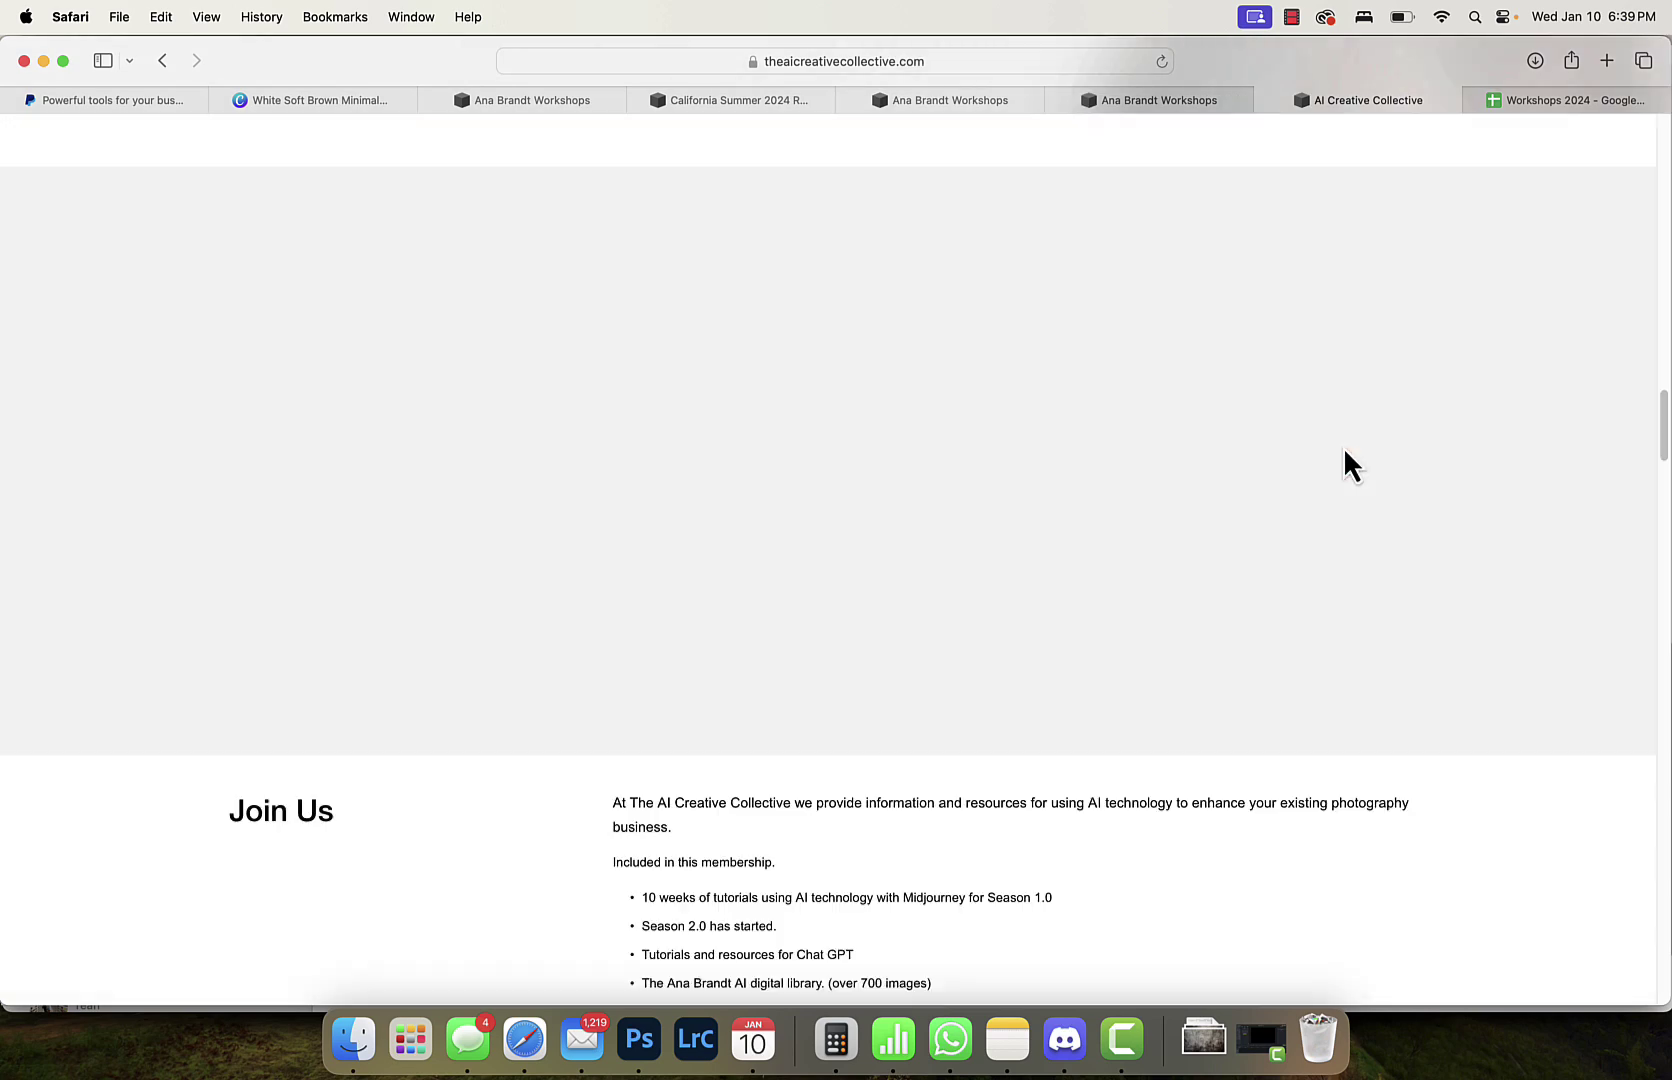
scroll(1350, 463, "down", 6)
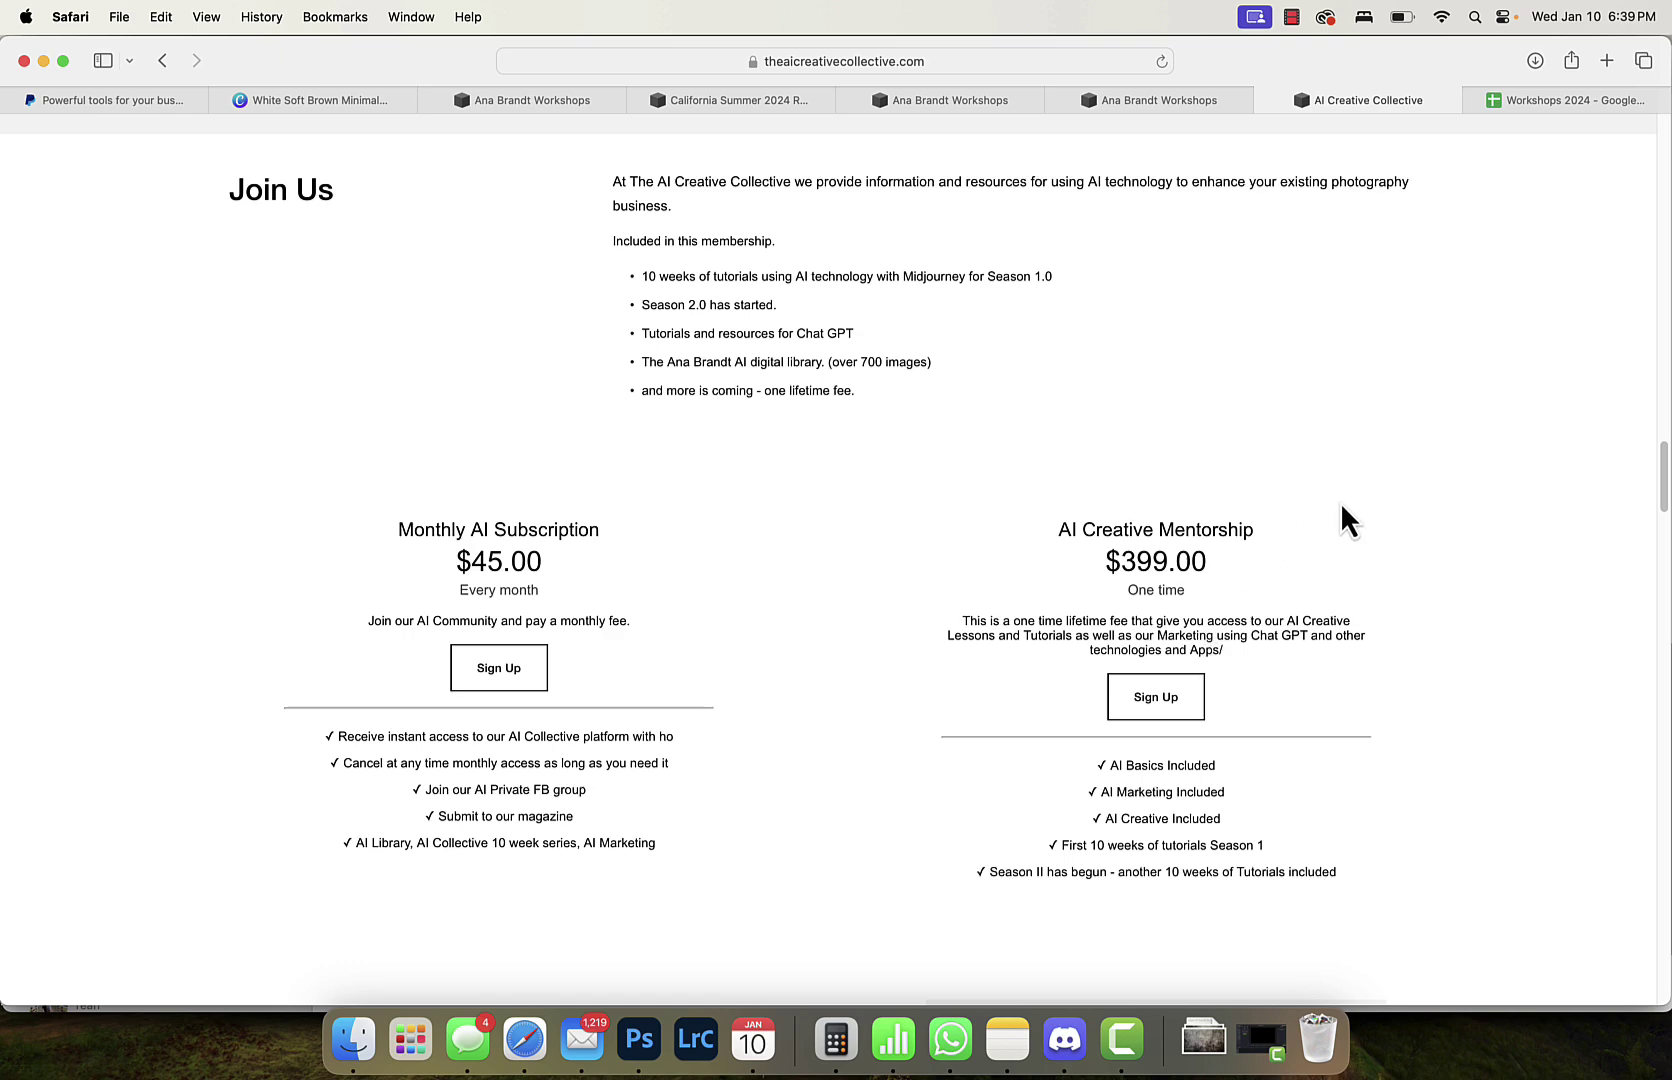
scroll(616, 460, "up", 1)
scroll(571, 504, "down", 6)
scroll(567, 504, "down", 3)
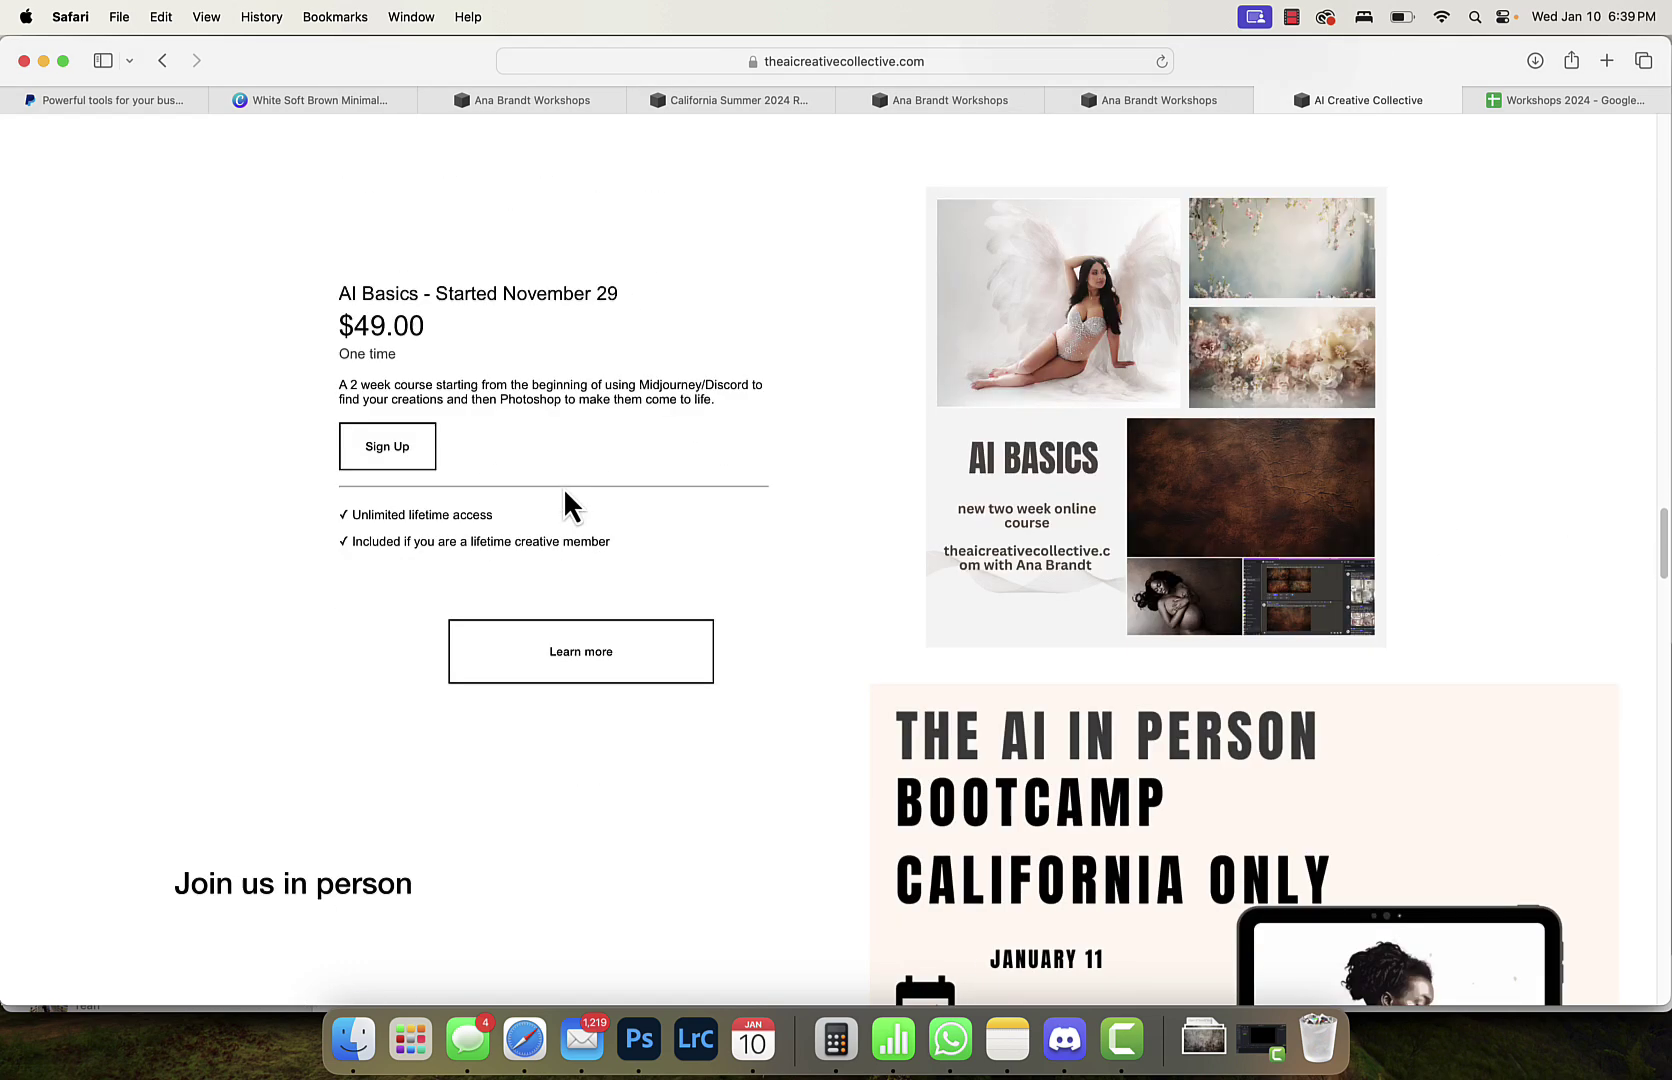
scroll(888, 485, "down", 12)
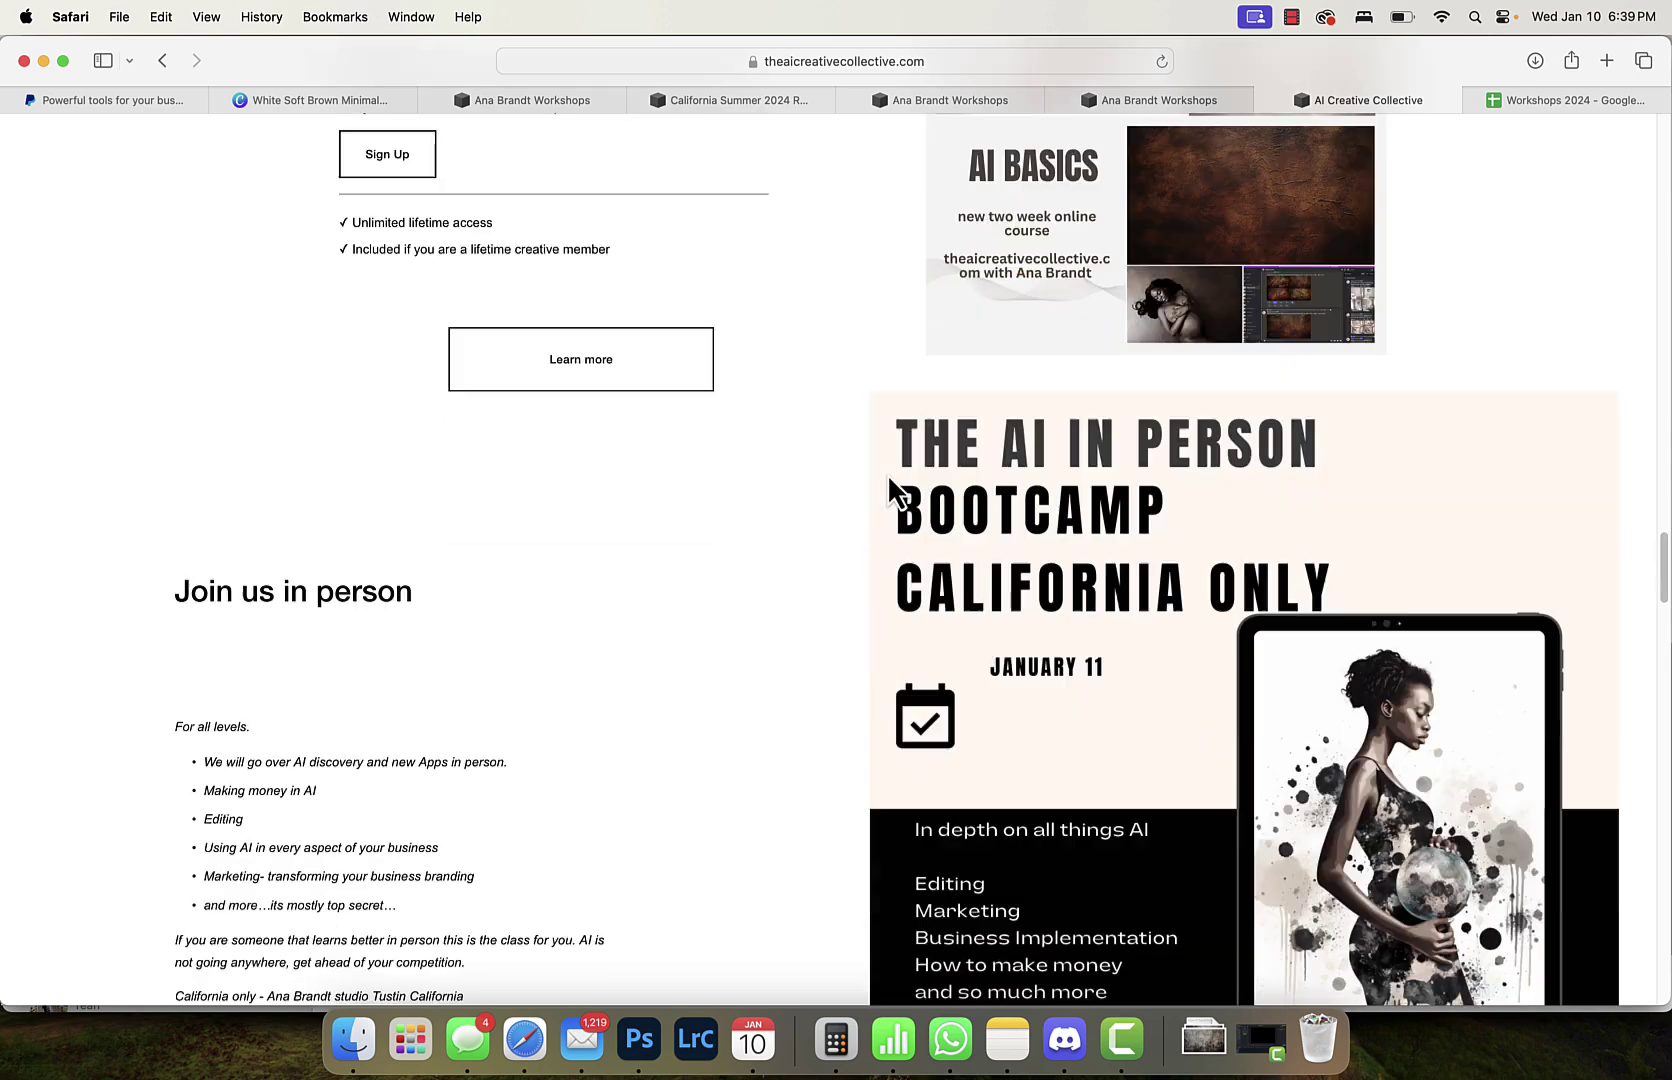
scroll(886, 490, "down", 12)
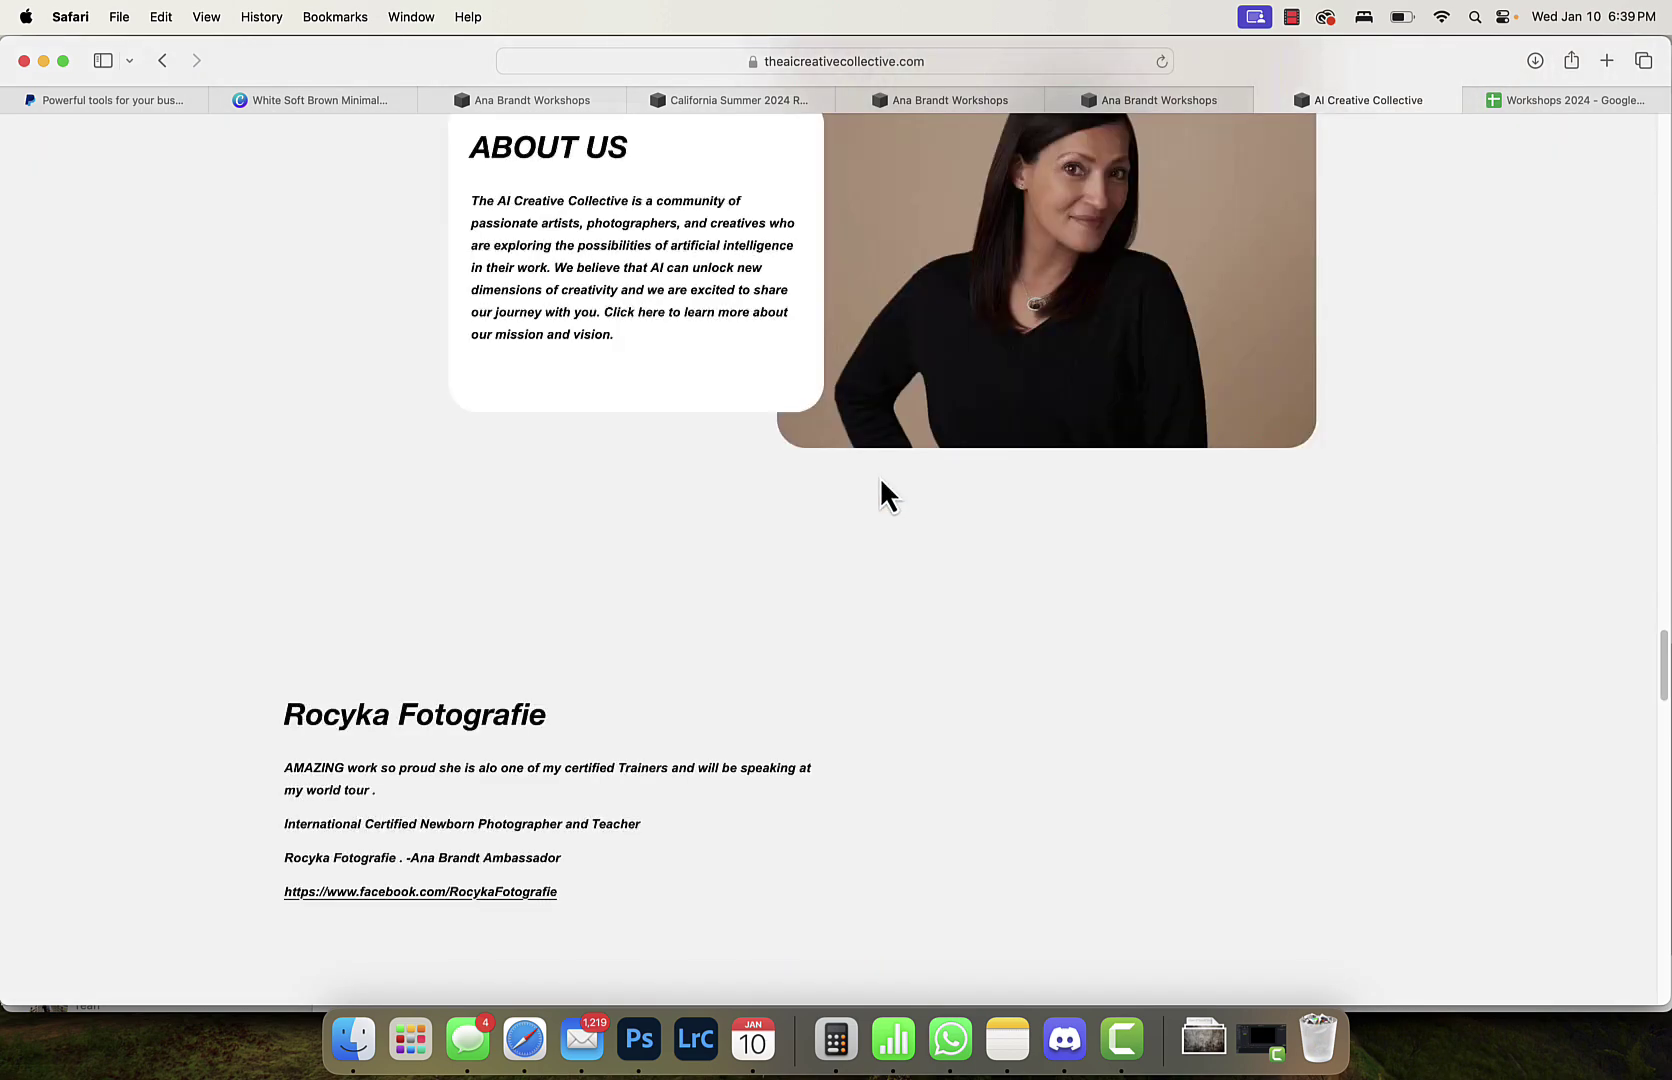
key("super+Up")
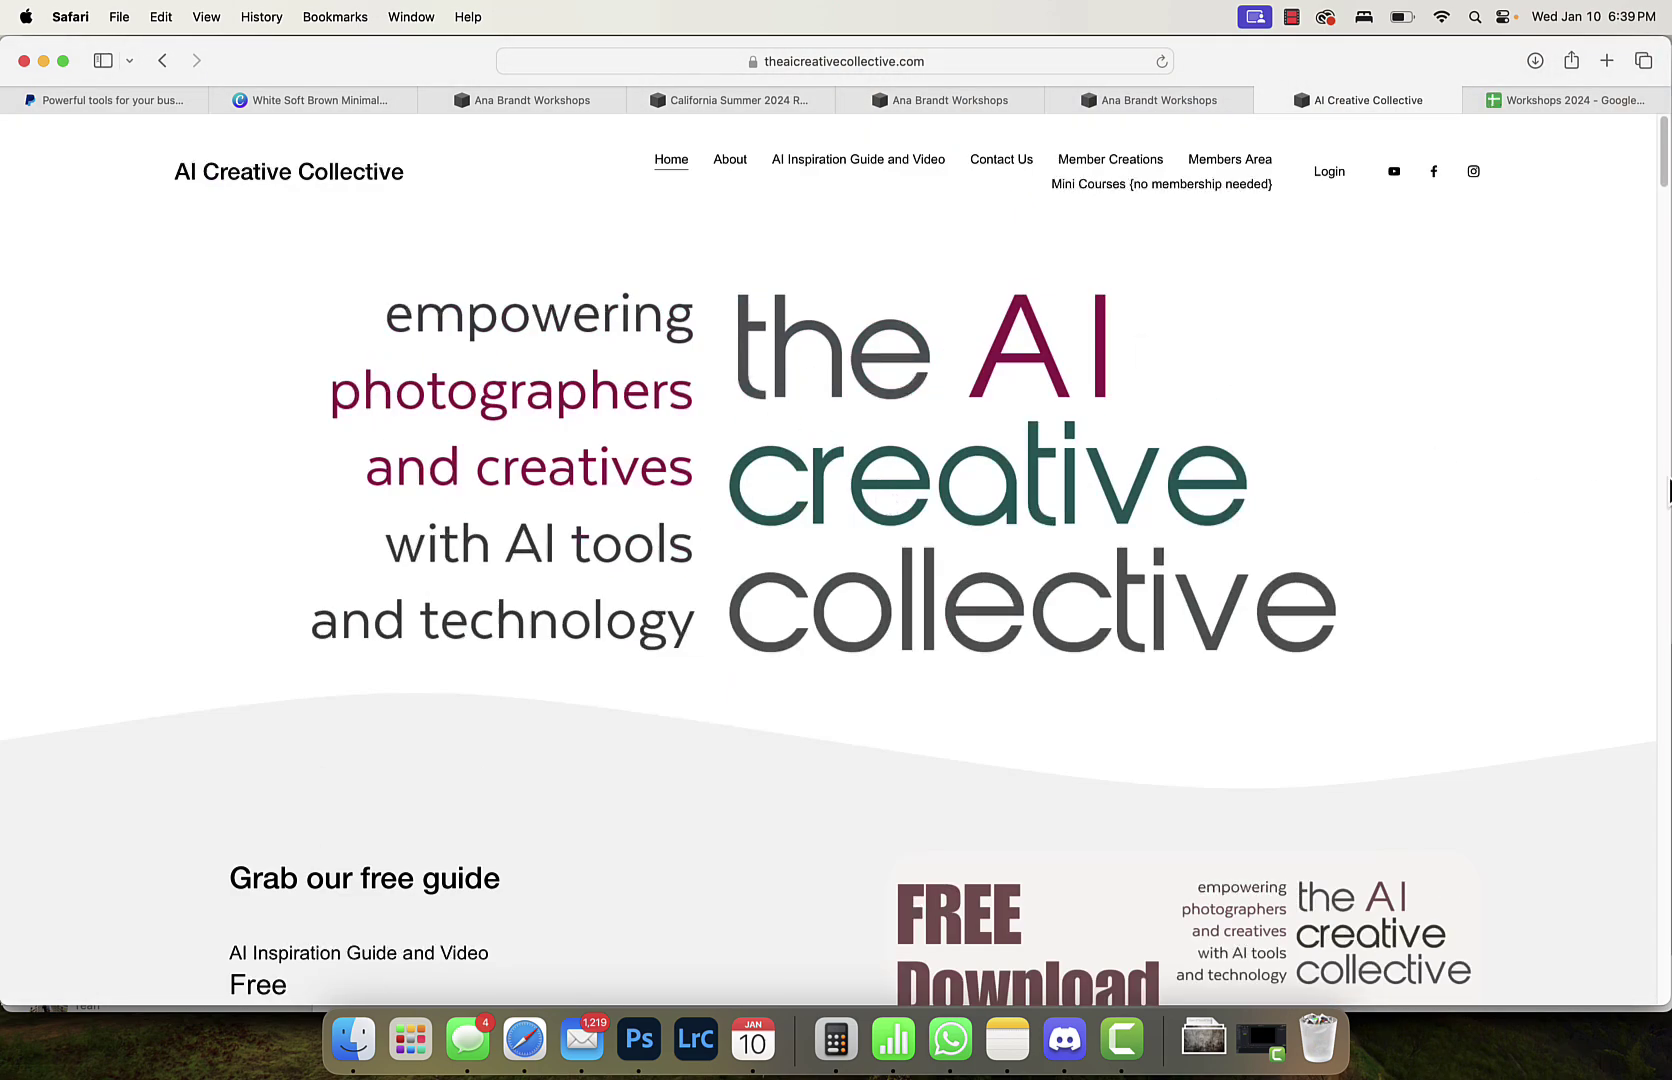